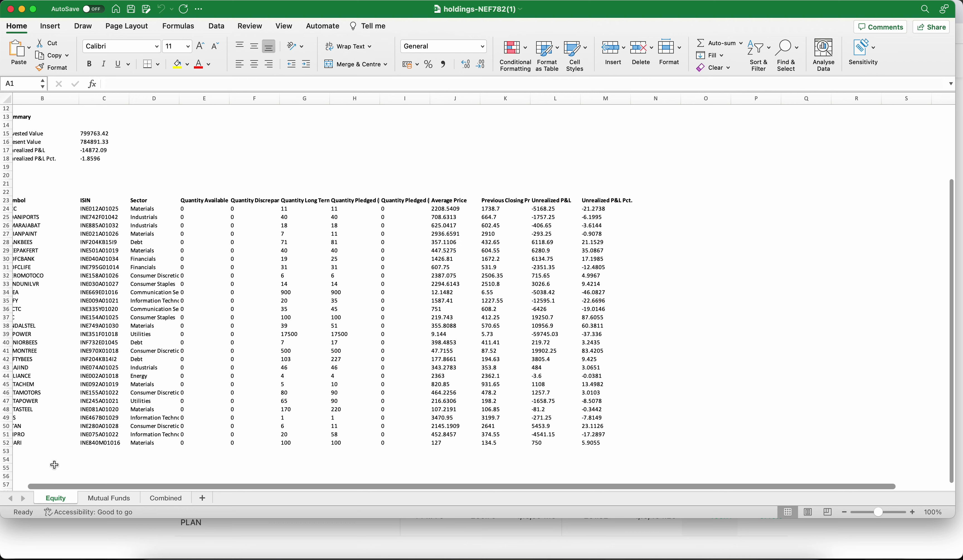
# Look through the Mutual Funds, Combined and Equity sheets of the holdings report.
pyautogui.hscroll(-2, 82, 319)
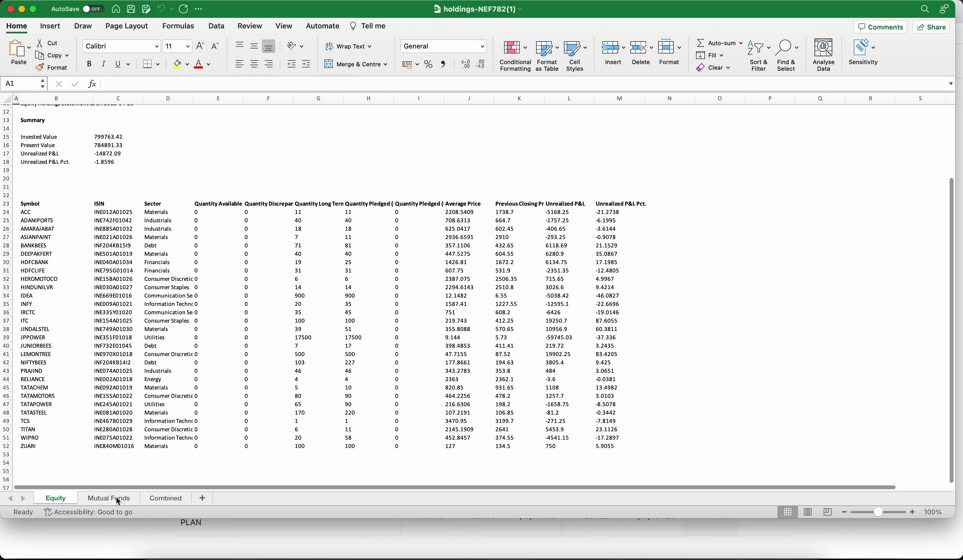
pyautogui.click(115, 498)
pyautogui.click(174, 499)
pyautogui.scroll(-10, 182, 326)
pyautogui.click(61, 499)
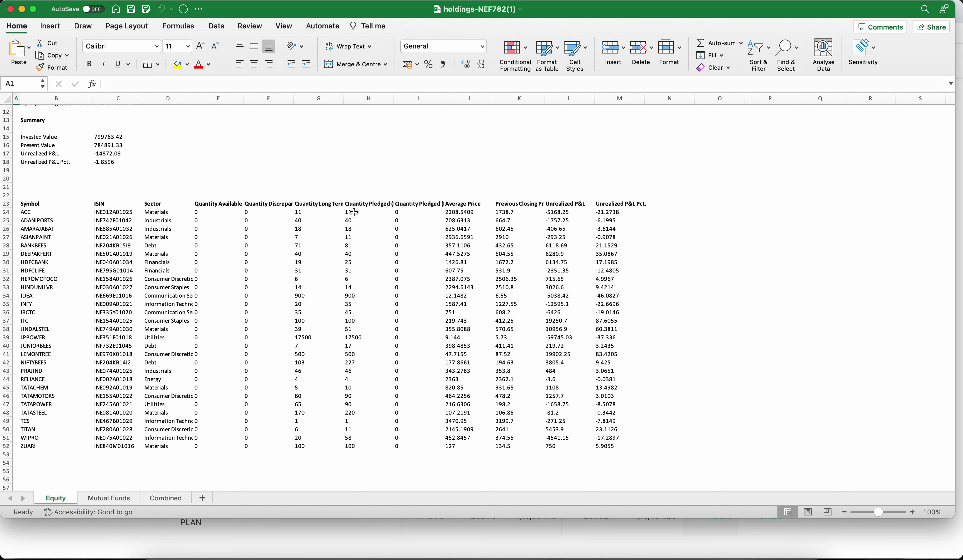
# Check the average prices of ACC in J24 and ASIANPAINT in J27, then return to Console holdings.
pyautogui.click(456, 214)
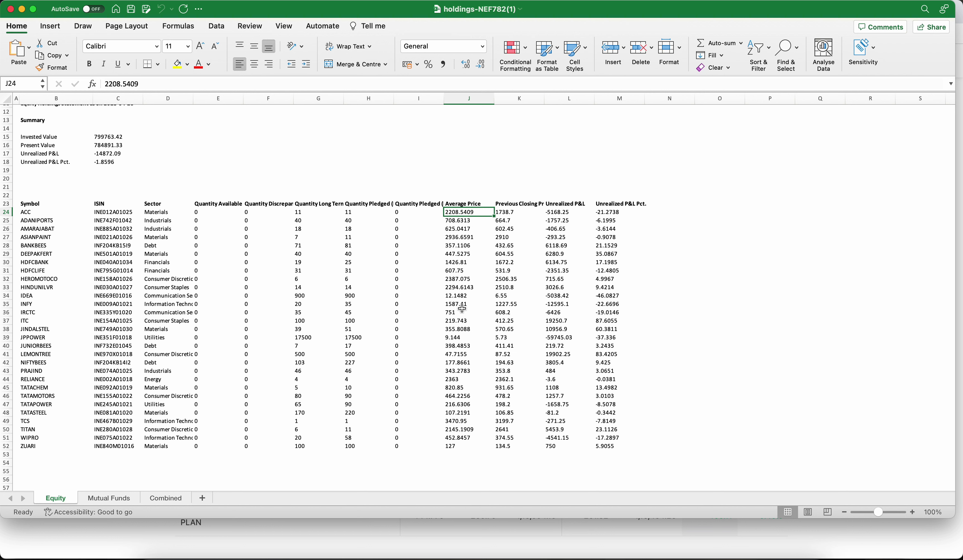
pyautogui.click(470, 238)
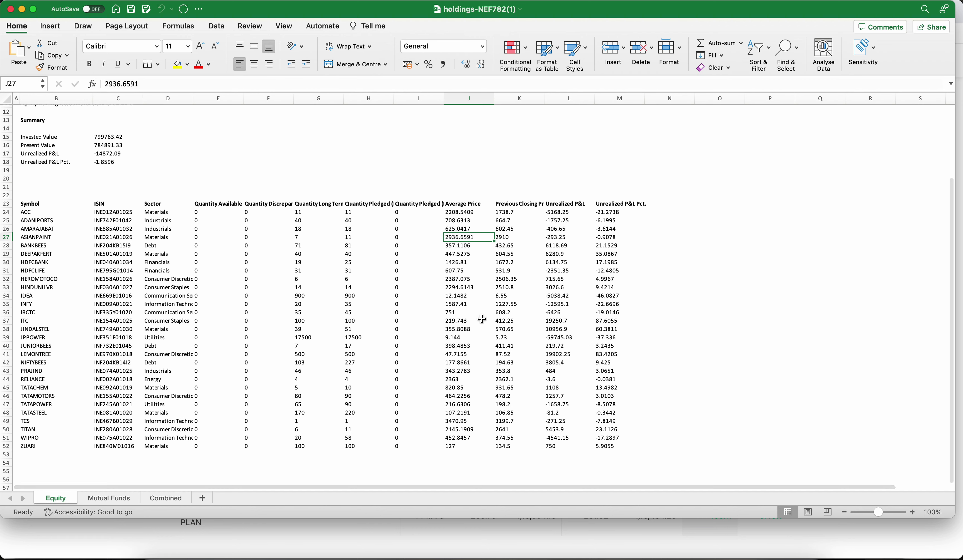
pyautogui.click(450, 557)
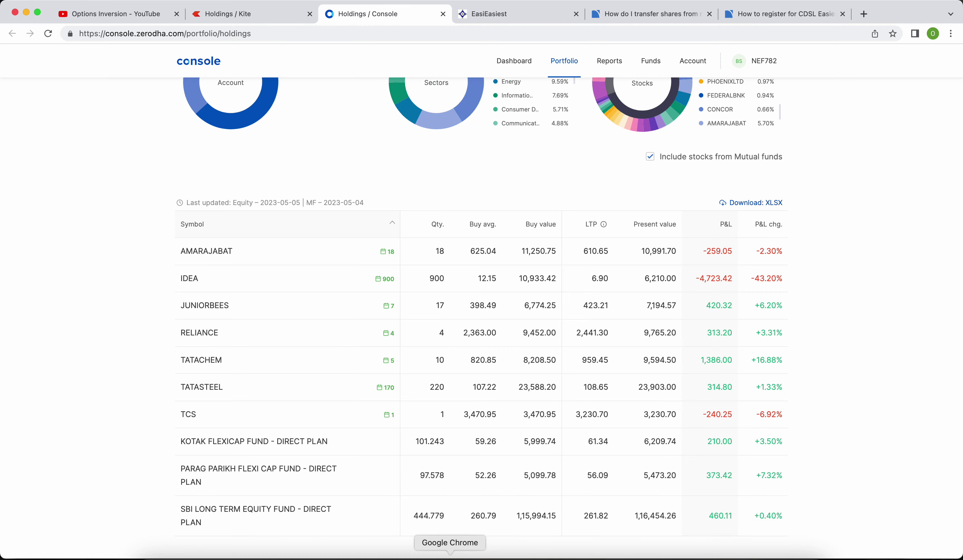
# Highlight the Steps slide bullets on adding the beneficiary account and initiating the transfer, then return to CDSL Easiest.
pyautogui.click(470, 557)
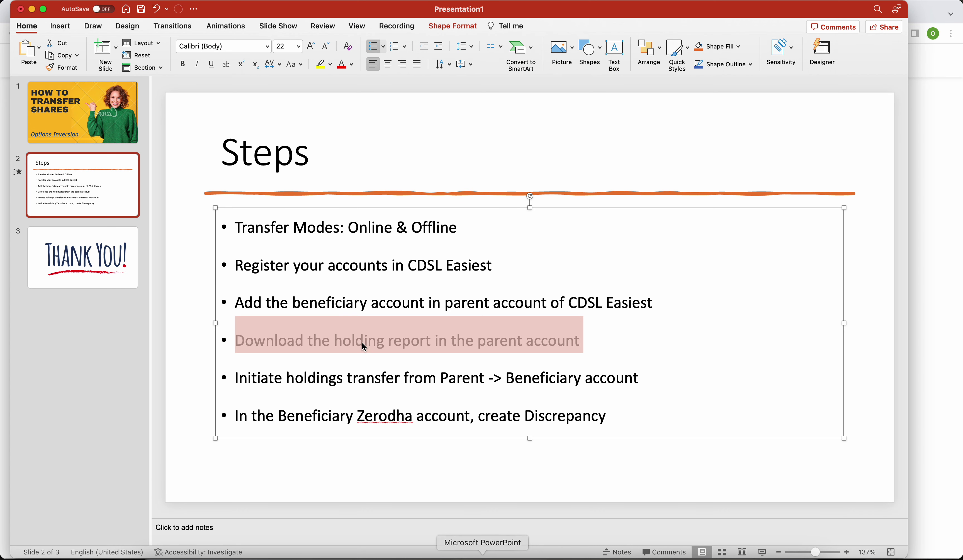
pyautogui.click(296, 341)
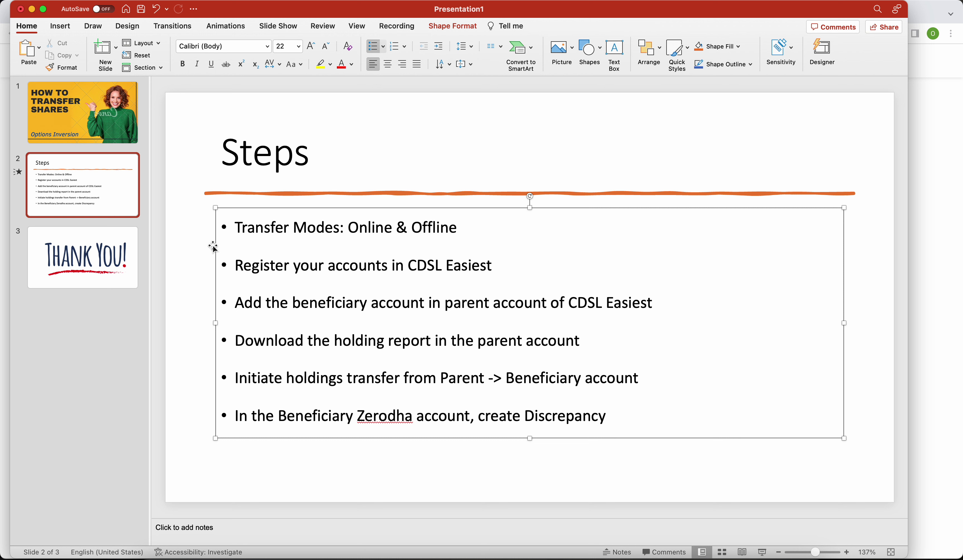
pyautogui.moveTo(290, 300); pyautogui.dragTo(635, 288)
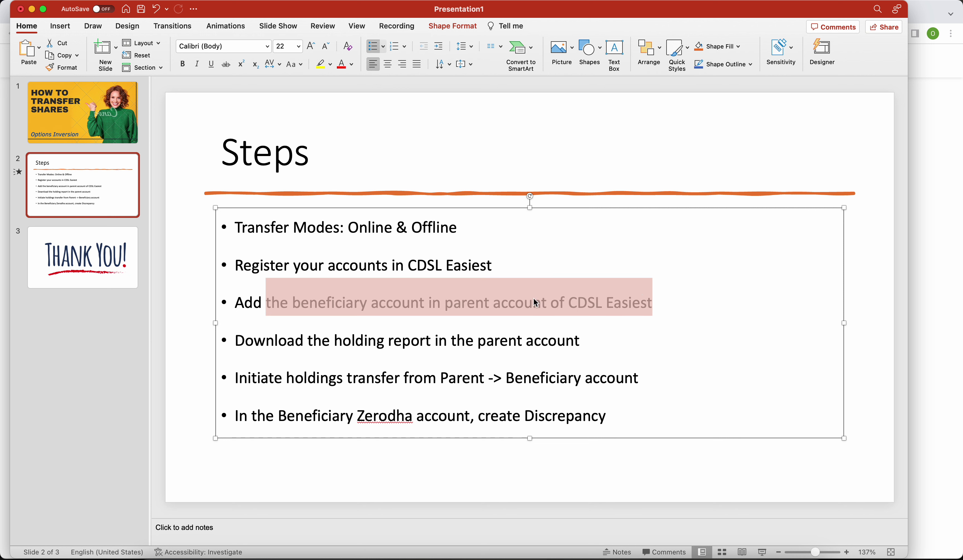
pyautogui.click(555, 303)
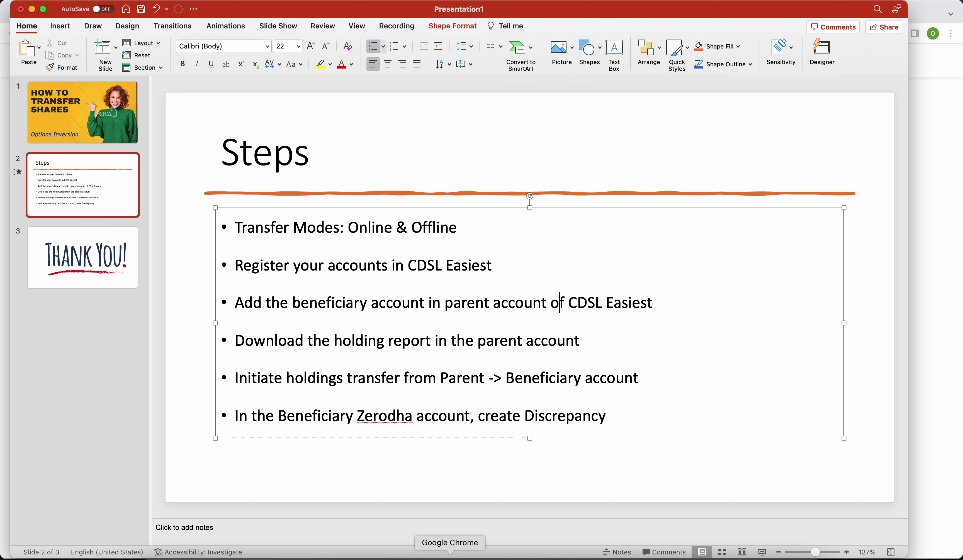
pyautogui.moveTo(240, 377); pyautogui.dragTo(639, 379)
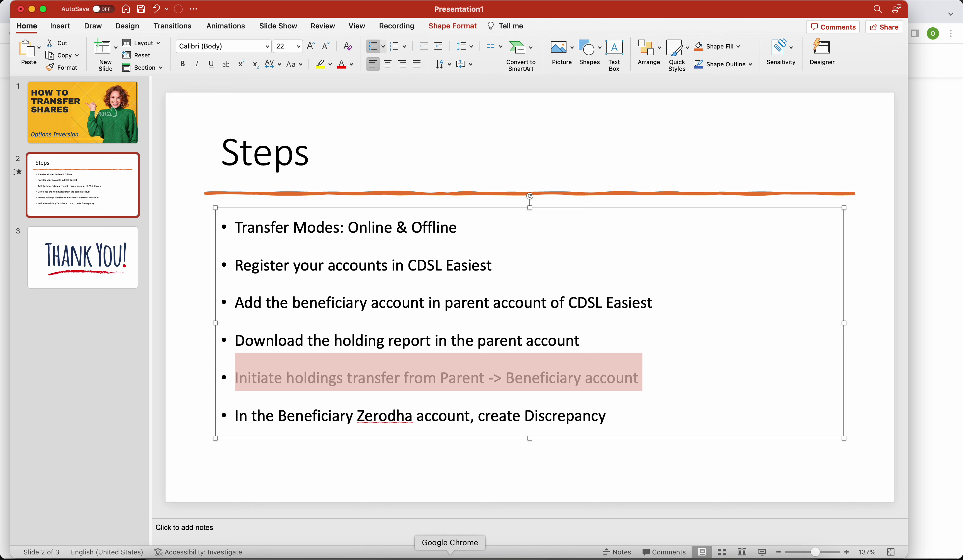
pyautogui.click(449, 556)
pyautogui.click(519, 14)
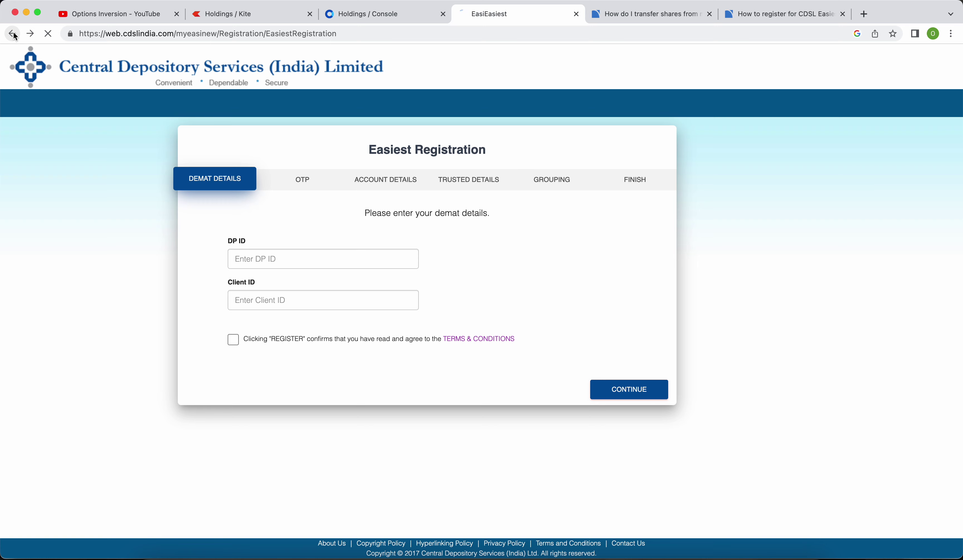
# Sign in to CDSL Easiest with the saved username and the account password.
pyautogui.click(385, 199)
pyautogui.click(390, 223)
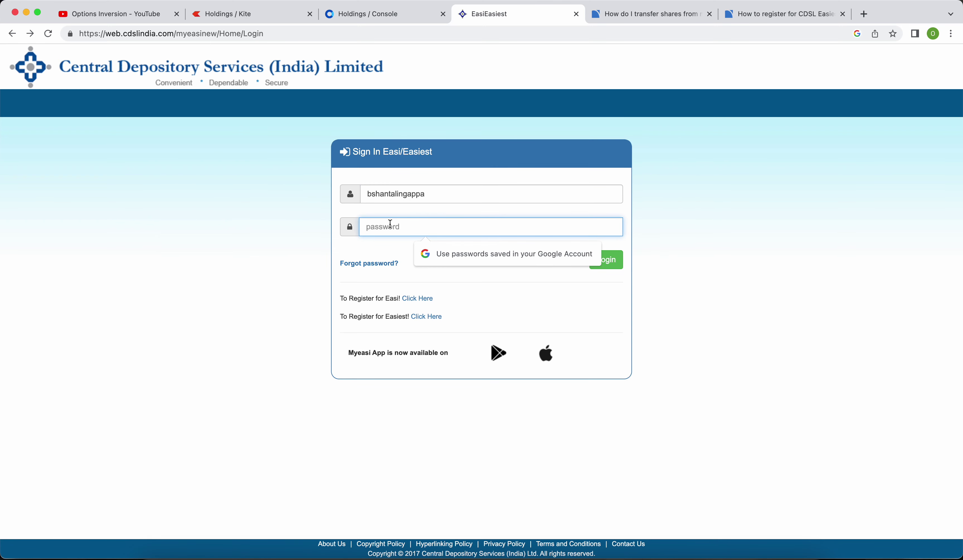
pyautogui.write('••')
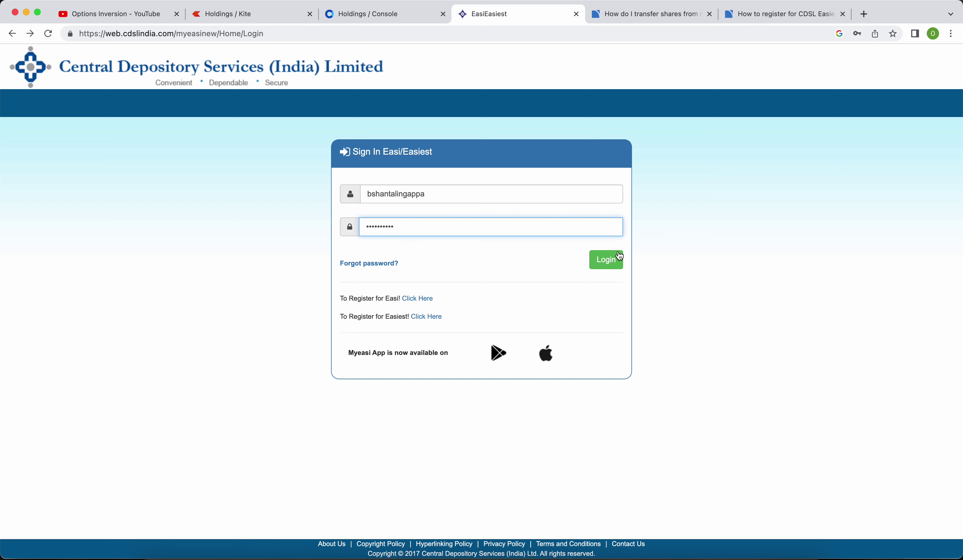
pyautogui.click(608, 263)
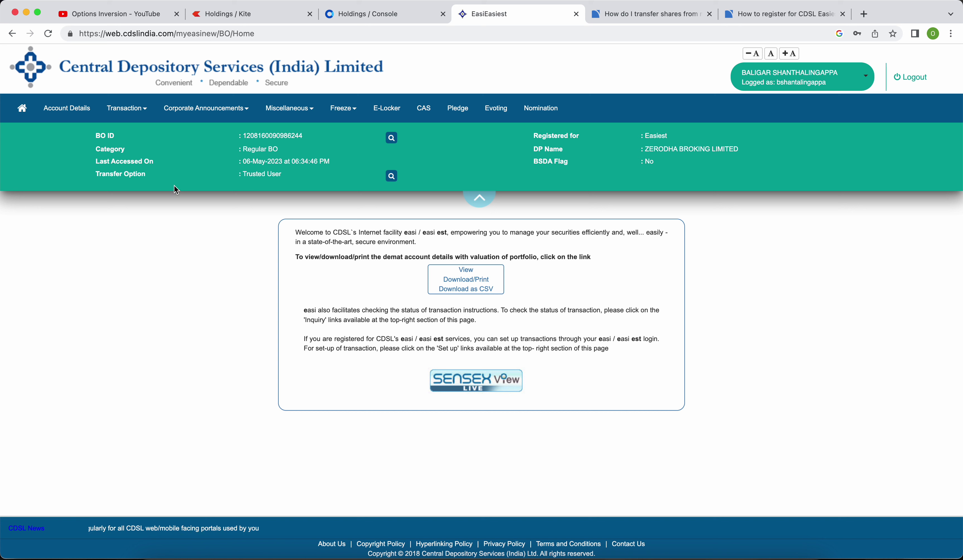
# Go to Transaction > Setup, dismiss the OTP notice and start a Bulk Setup.
pyautogui.click(142, 111)
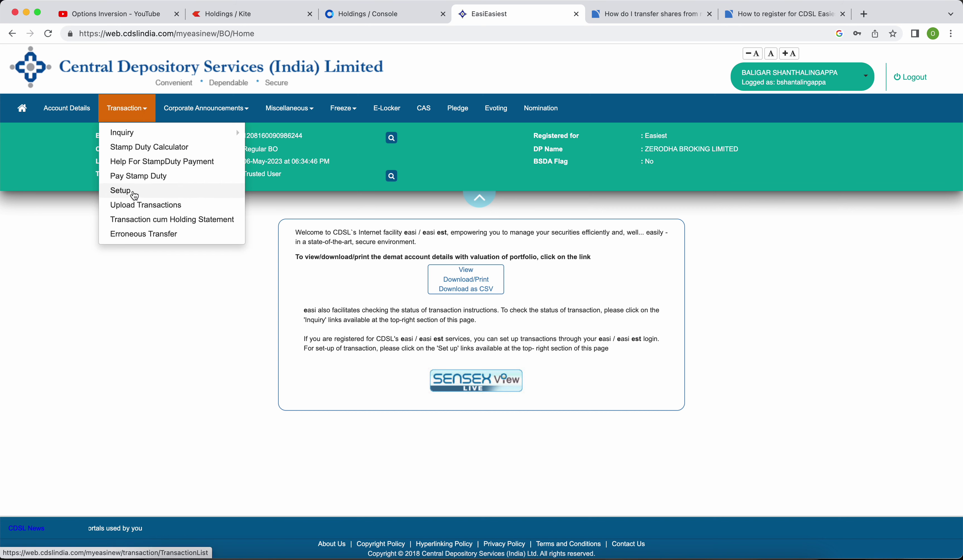
pyautogui.click(135, 195)
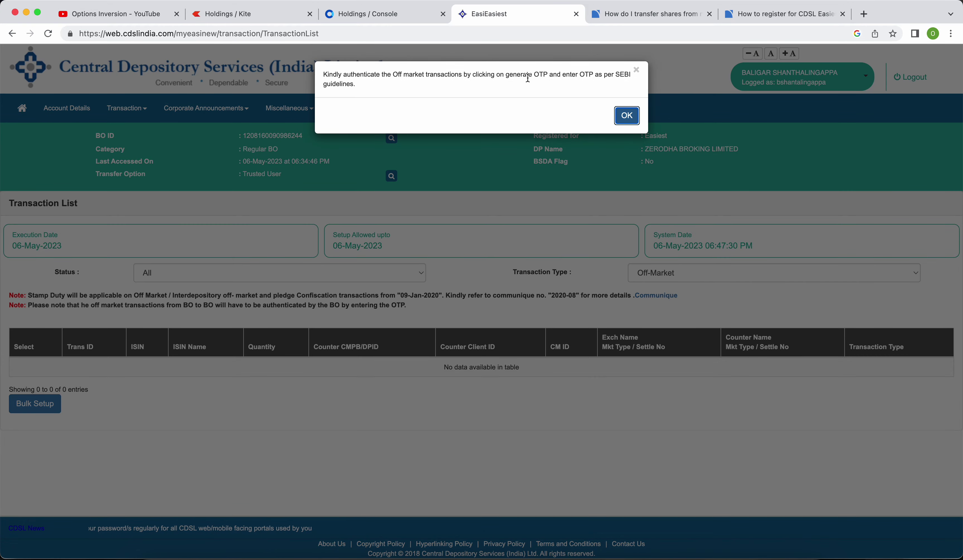
pyautogui.click(627, 115)
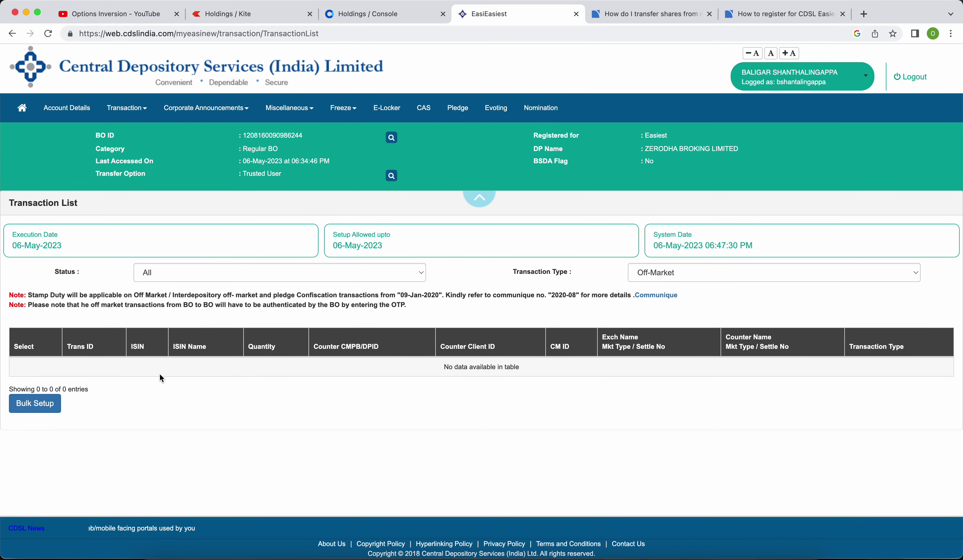
pyautogui.click(35, 404)
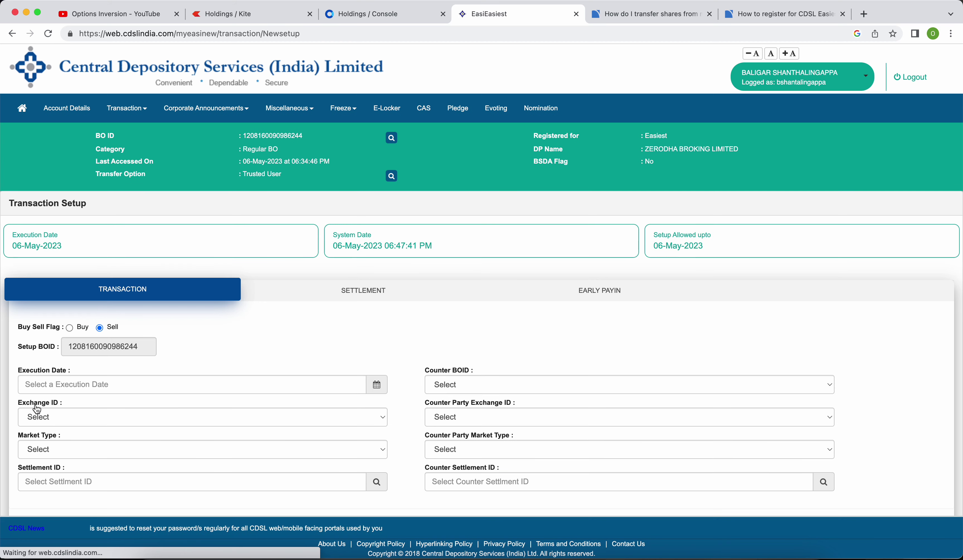
# Set the transaction's Execution Date to 08-May-2023.
pyautogui.scroll(-2, 335, 308)
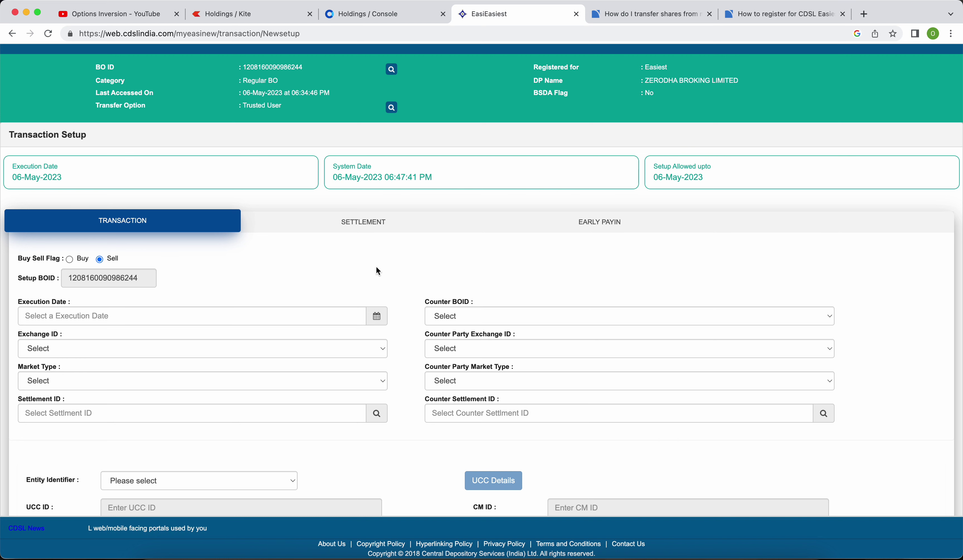
pyautogui.scroll(-2, 376, 265)
pyautogui.click(130, 235)
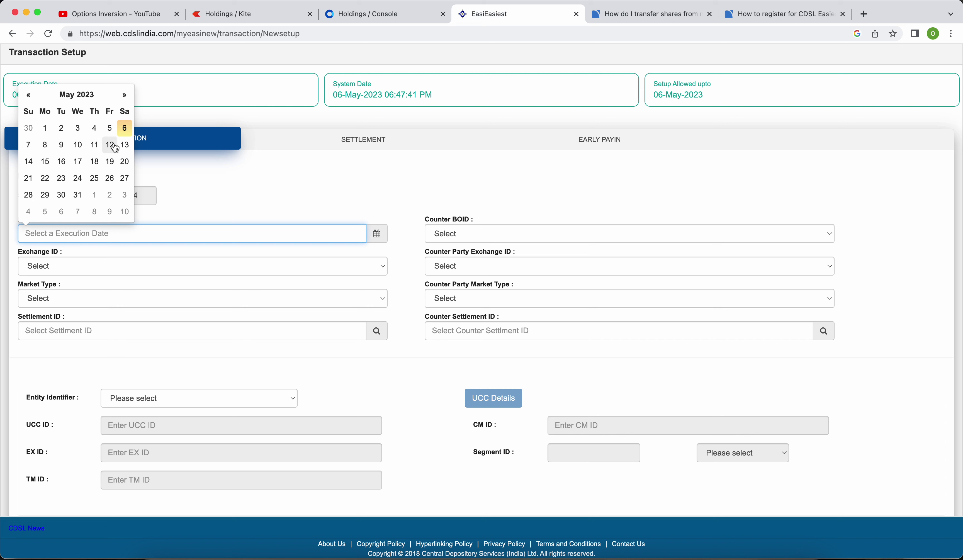
pyautogui.click(46, 145)
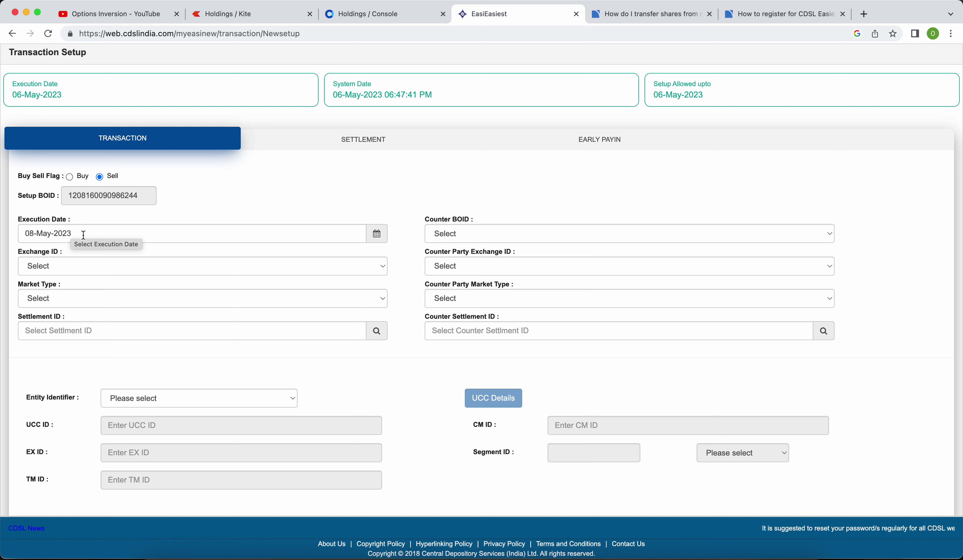
pyautogui.click(84, 235)
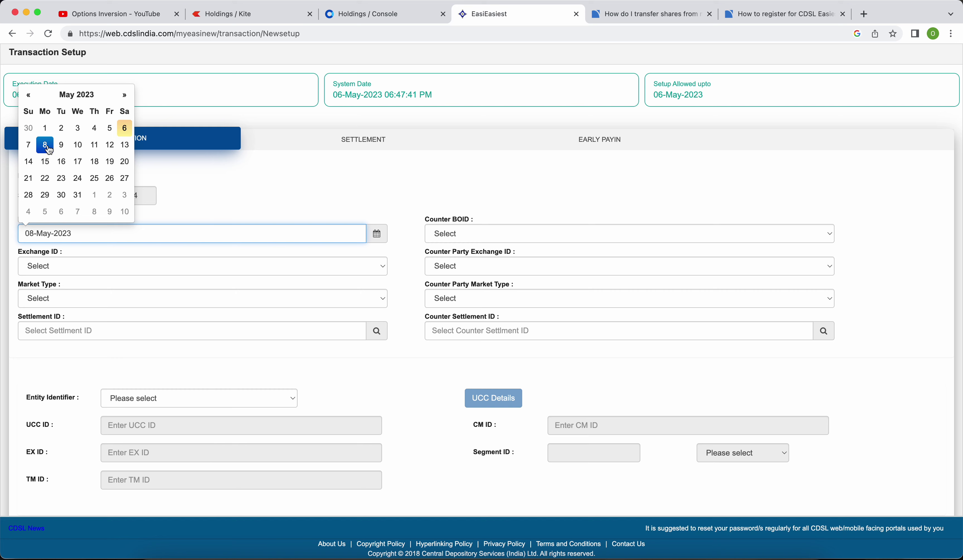
pyautogui.click(154, 246)
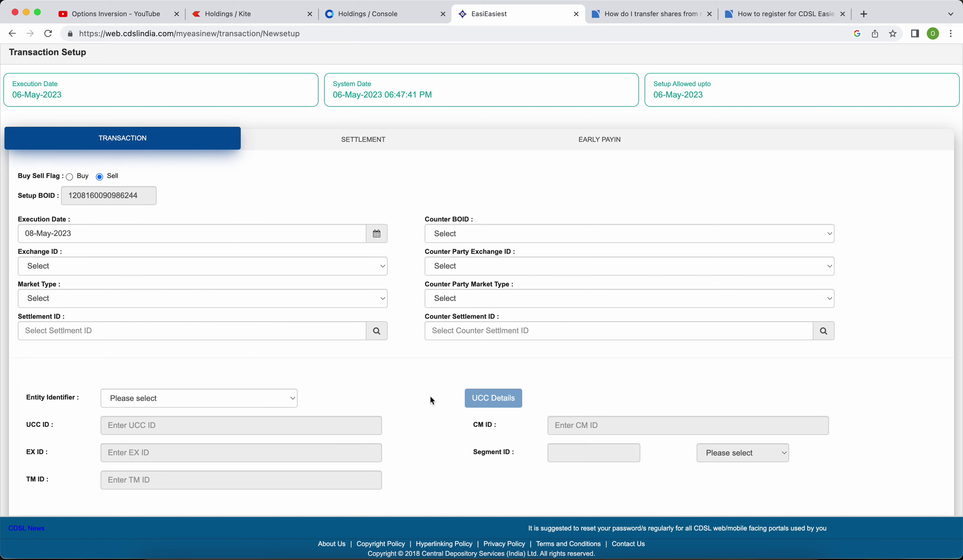
# Set the Entity Identifier to NA and point out the still-empty Counter BOID field.
pyautogui.scroll(-3, 429, 396)
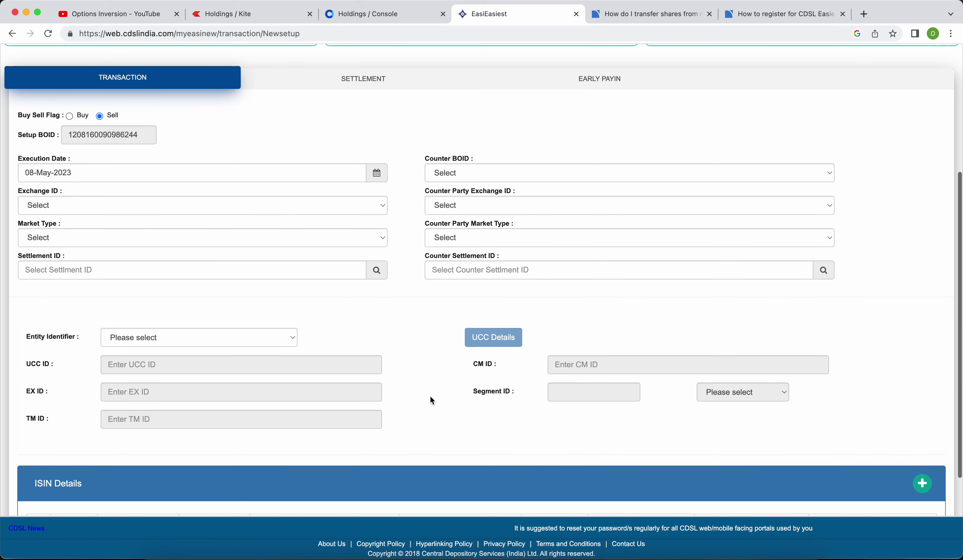
pyautogui.click(295, 338)
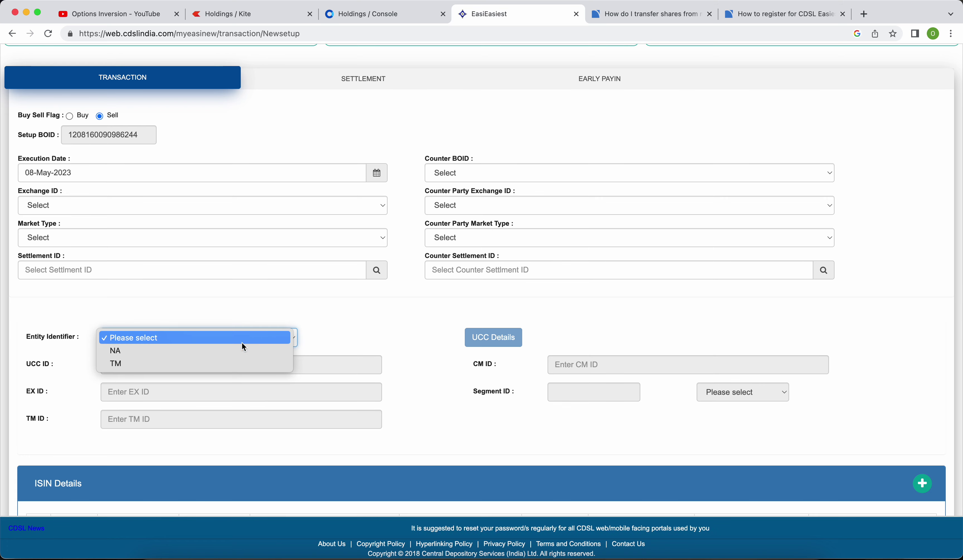
pyautogui.click(210, 350)
pyautogui.click(377, 333)
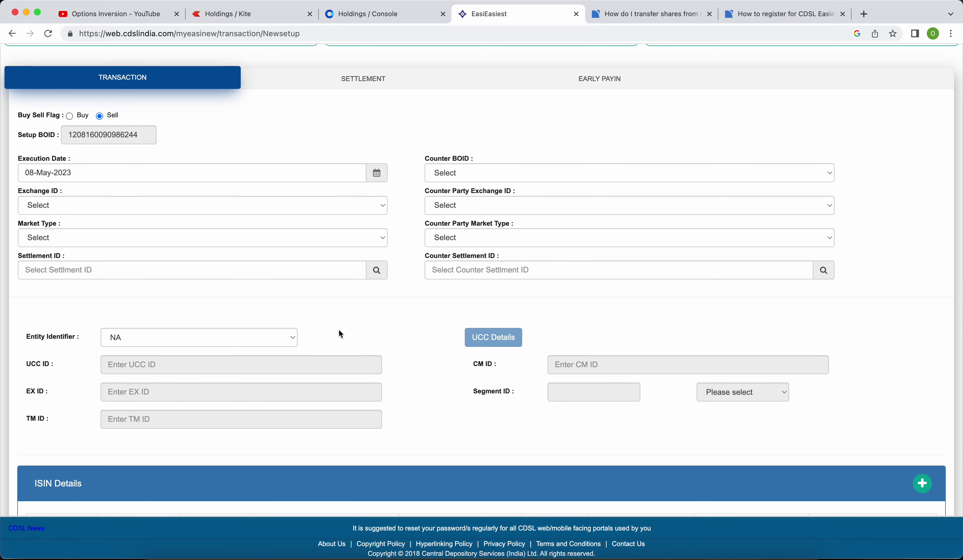
pyautogui.scroll(2, 447, 312)
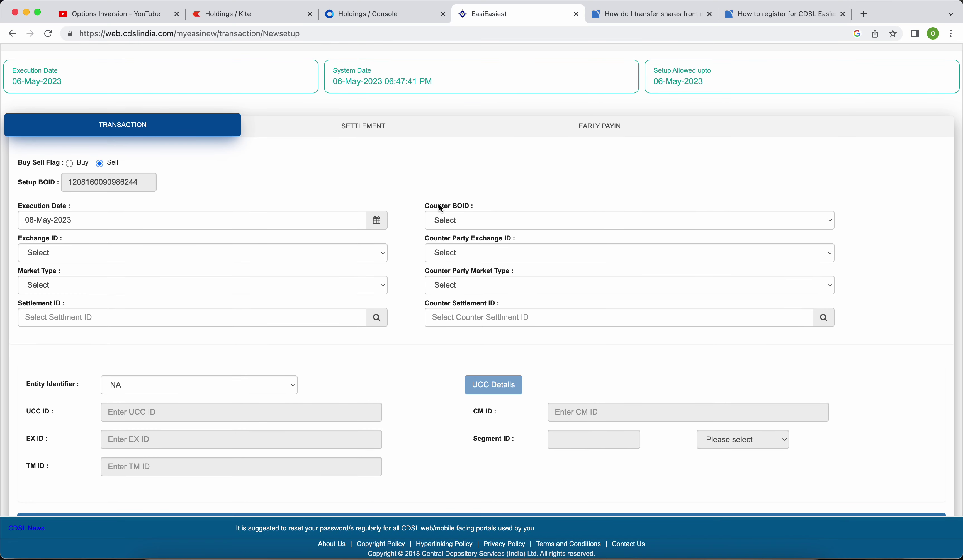
pyautogui.moveTo(423, 204); pyautogui.dragTo(478, 207)
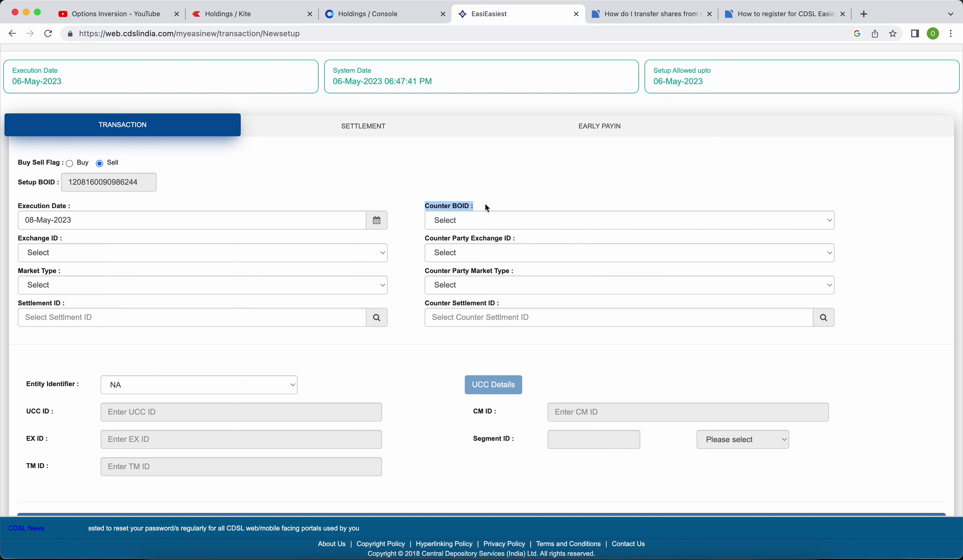
pyautogui.click(503, 182)
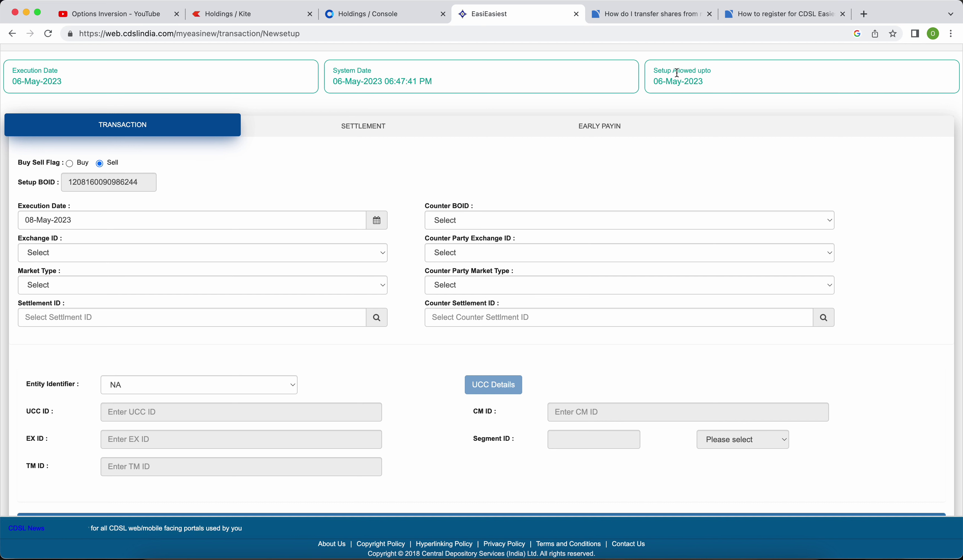
pyautogui.click(786, 16)
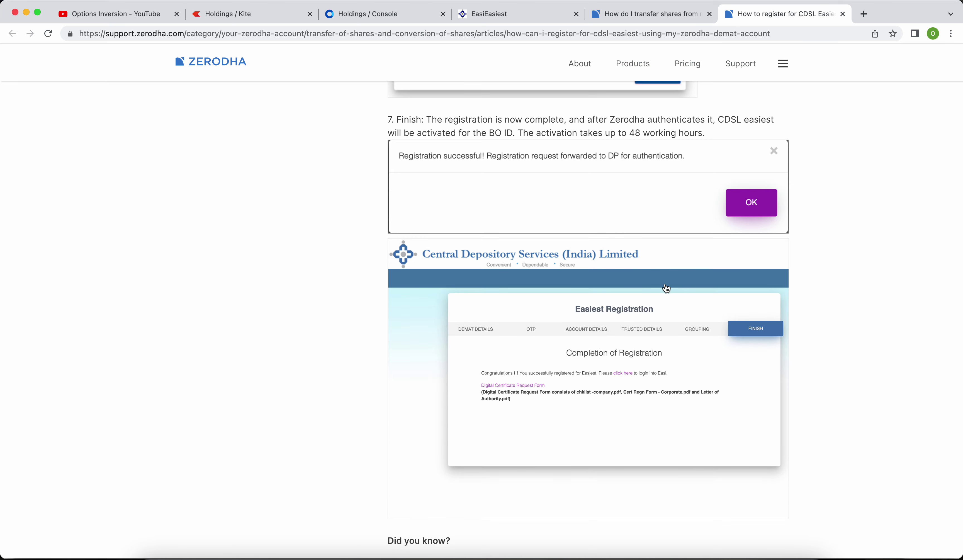
pyautogui.scroll(12, 665, 286)
pyautogui.scroll(-2, 667, 288)
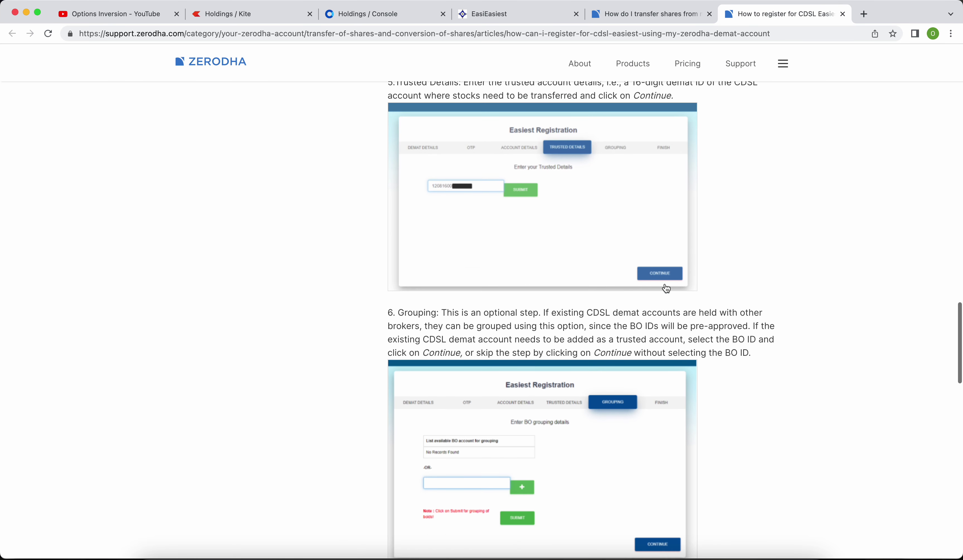
pyautogui.scroll(4, 577, 281)
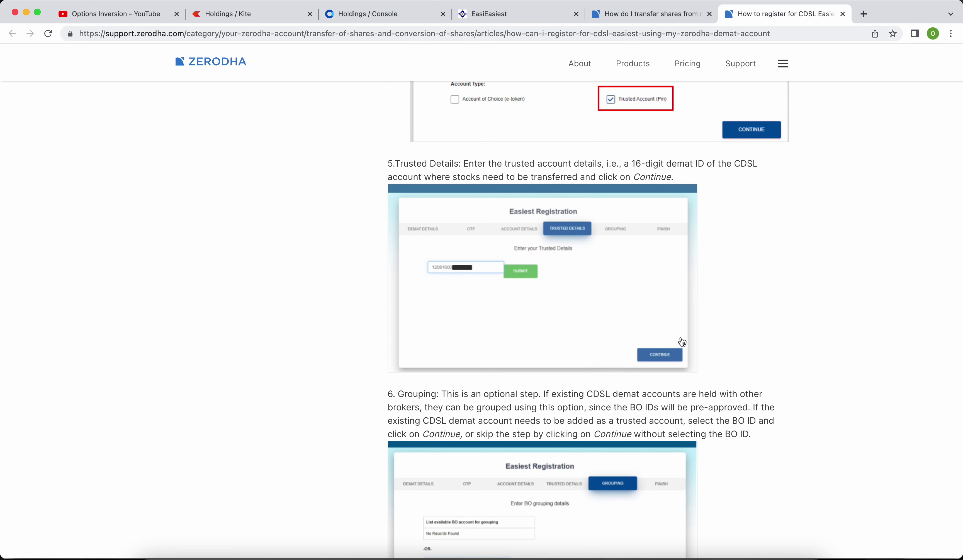
pyautogui.click(492, 14)
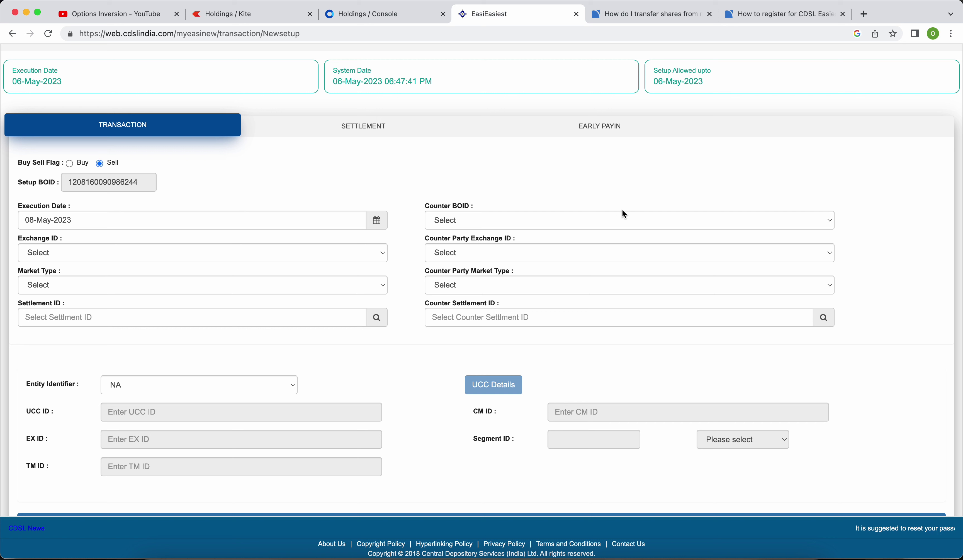
# Choose the trusted BO account as Counter BOID, keeping Execution Date 08-May-2023 and Entity Identifier NA.
pyautogui.click(611, 216)
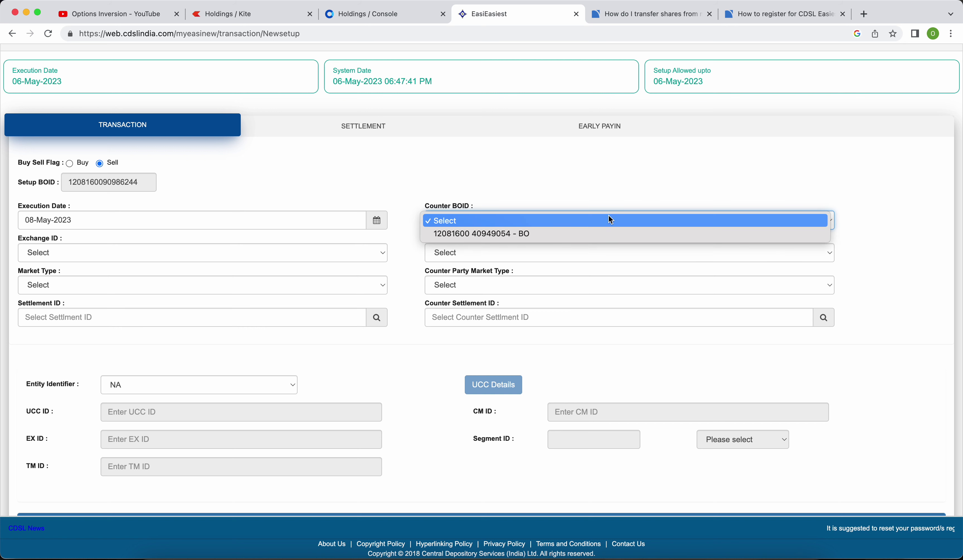
pyautogui.click(551, 233)
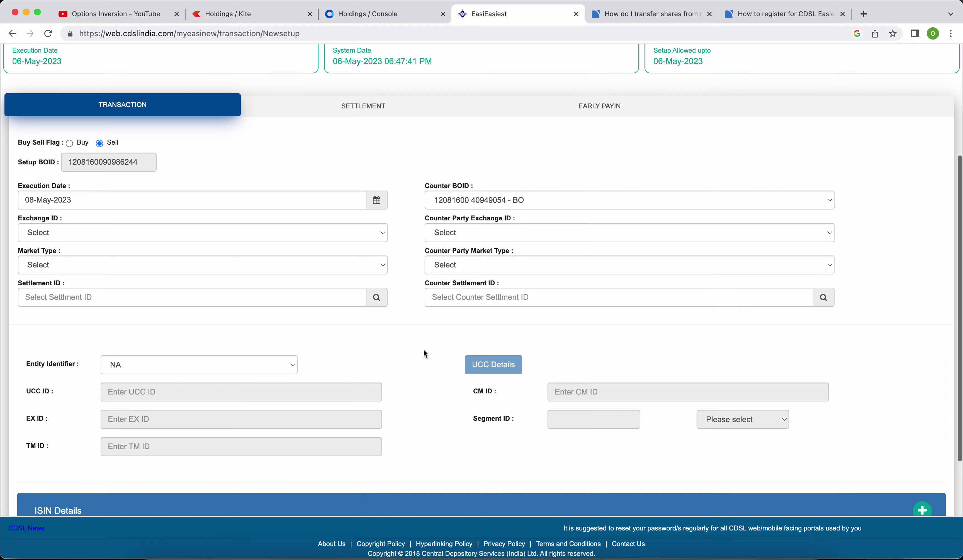
pyautogui.scroll(-3, 424, 348)
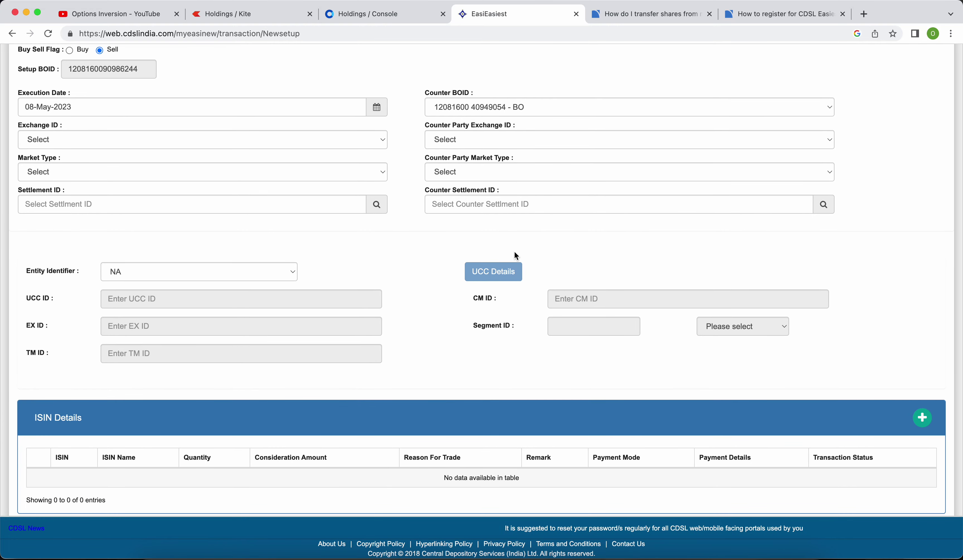
pyautogui.scroll(3, 422, 275)
pyautogui.click(125, 203)
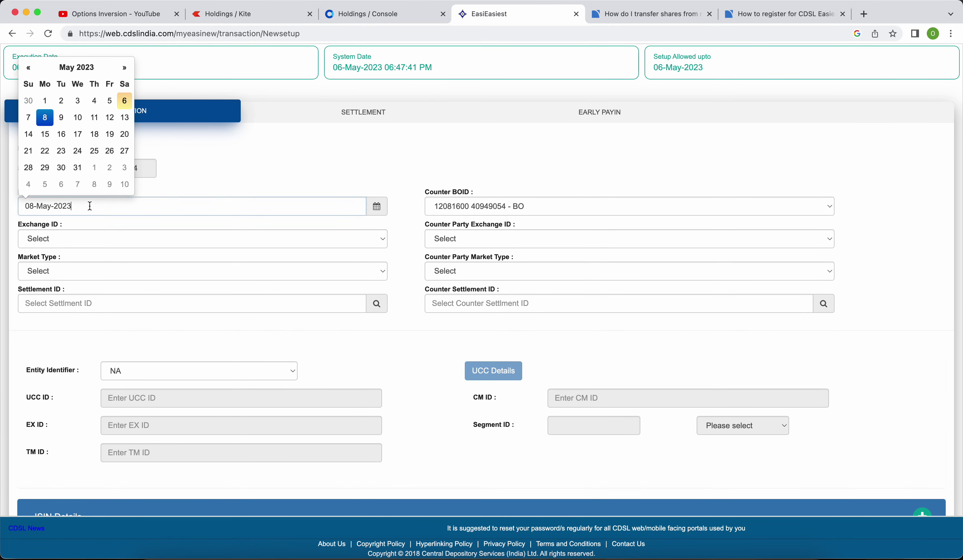
pyautogui.click(50, 120)
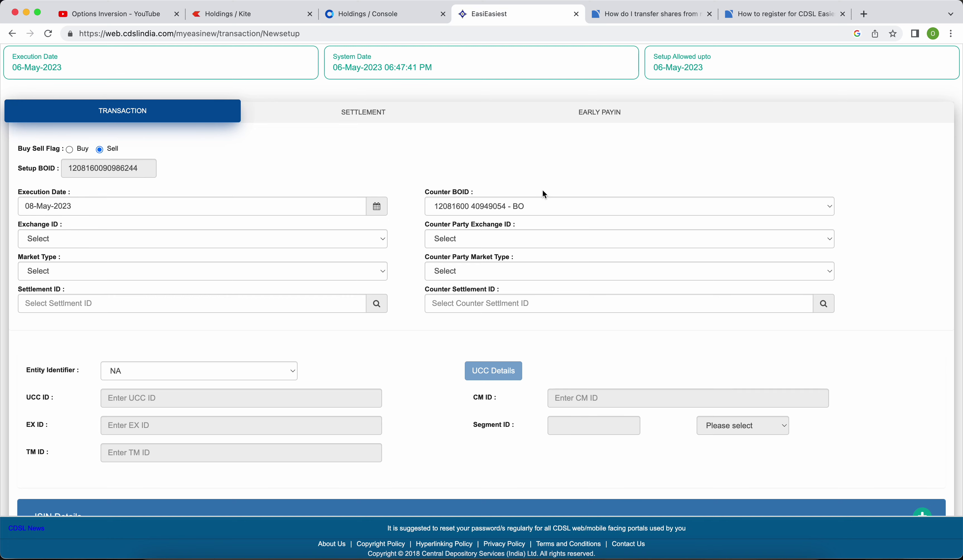
pyautogui.click(469, 204)
pyautogui.click(466, 208)
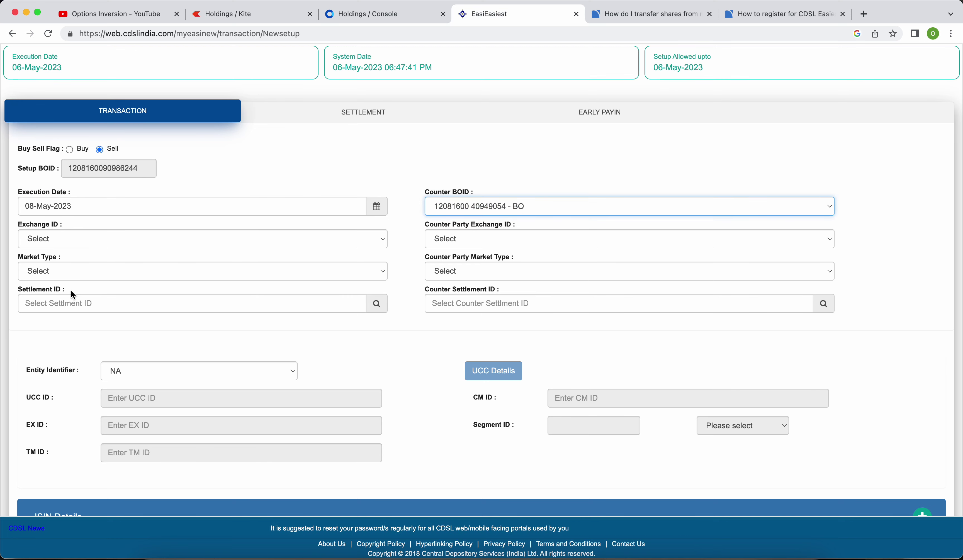
pyautogui.click(289, 370)
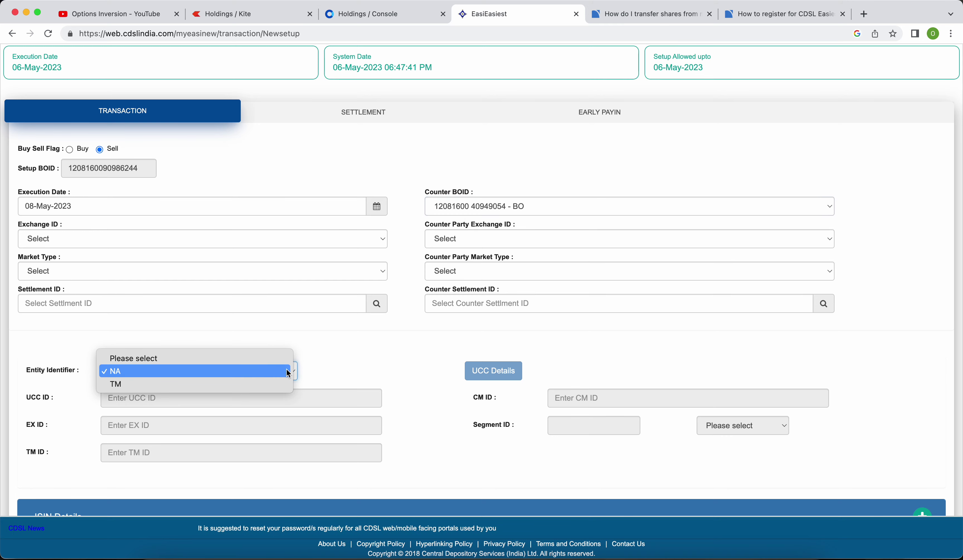
pyautogui.click(206, 371)
pyautogui.scroll(-5, 416, 357)
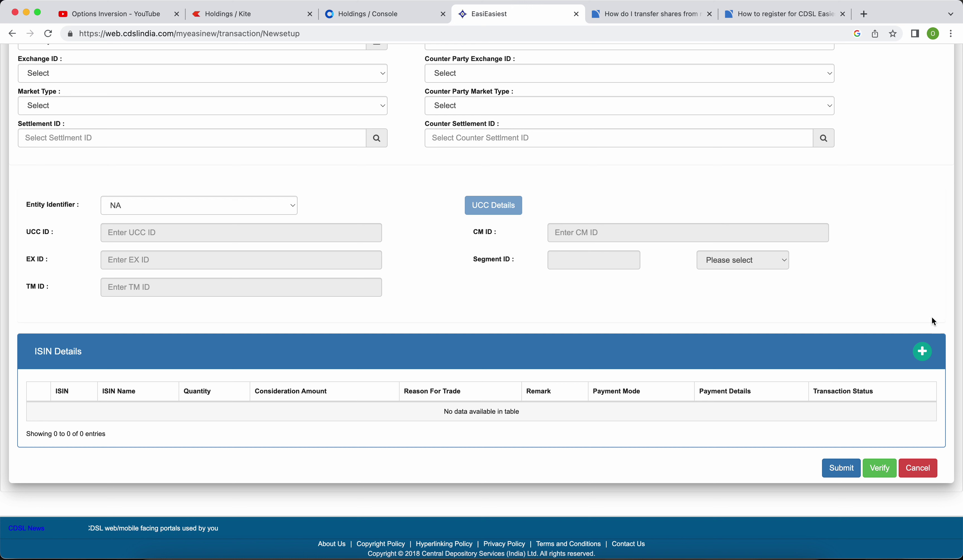
# List the account's ISINs with balances in Add ISINs, then view the Kite holdings for comparison.
pyautogui.click(922, 357)
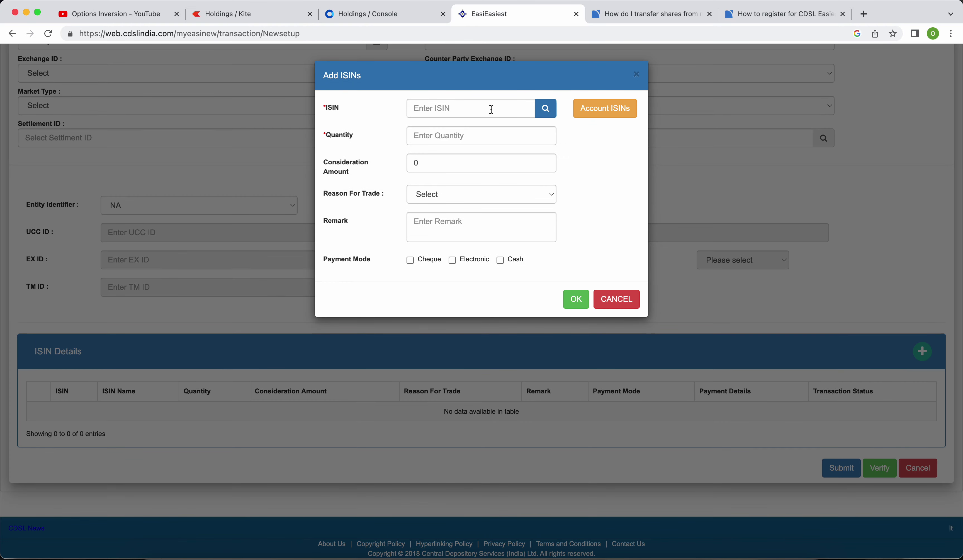
pyautogui.click(610, 112)
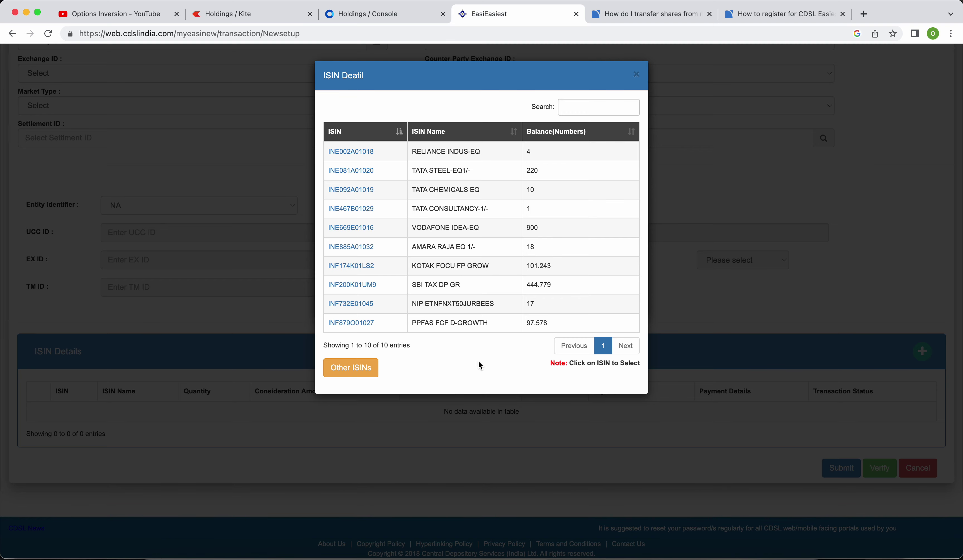
pyautogui.click(249, 13)
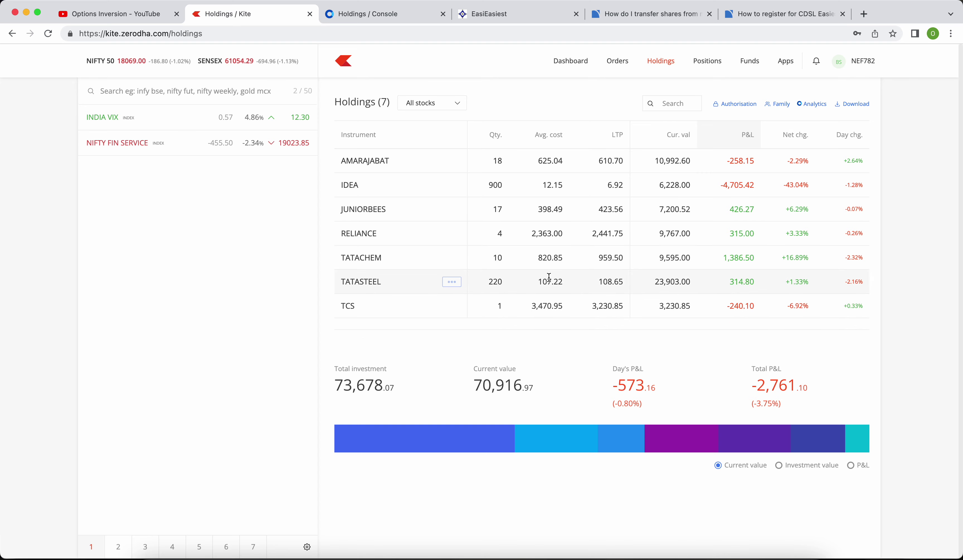
# Return to the CDSL account ISIN list showing 10 securities, including RELIANCE INDUS-EQ at 4.
pyautogui.click(511, 15)
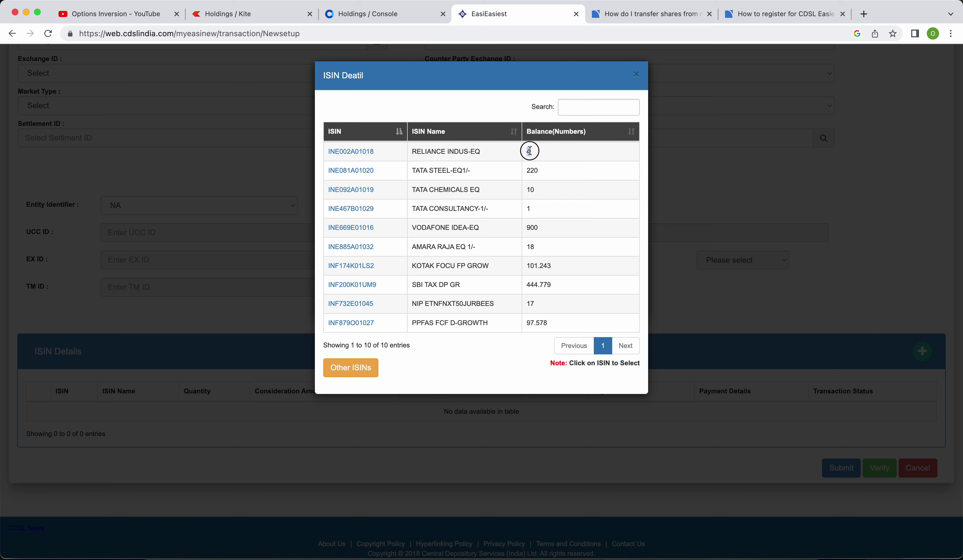
pyautogui.click(548, 156)
# Pick RELIANCE INDUS-EQ (INE002A01018) and enter a transfer quantity of 4 with consideration 0.
pyautogui.click(351, 152)
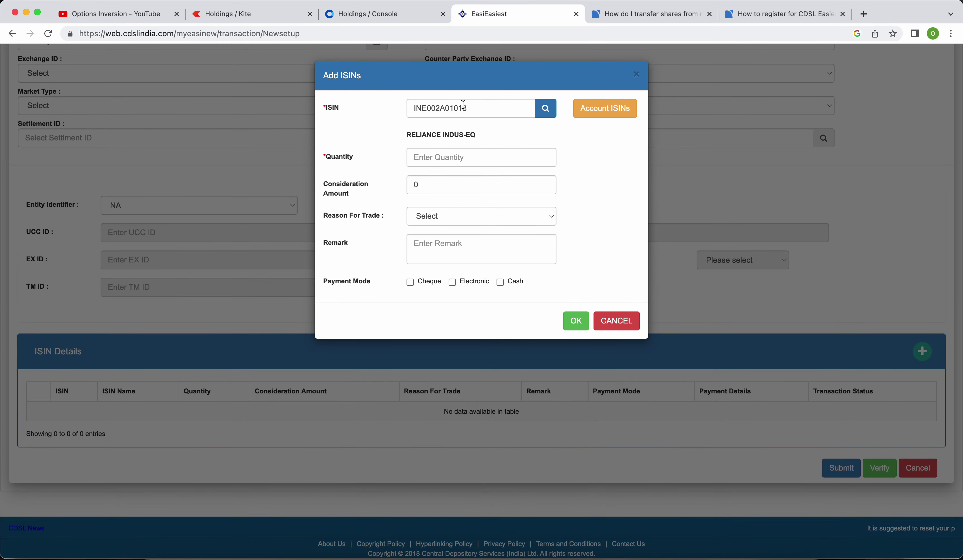
pyautogui.click(432, 152)
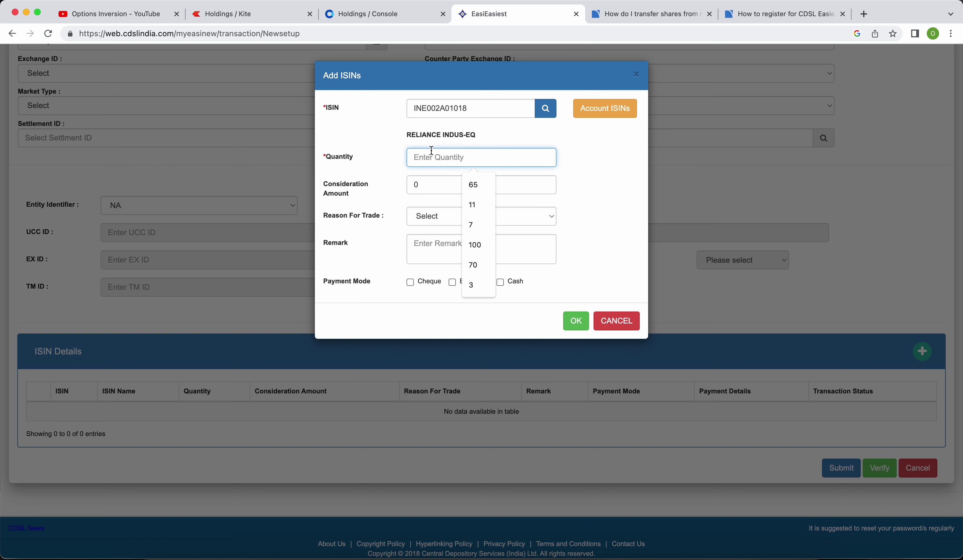
pyautogui.write('4')
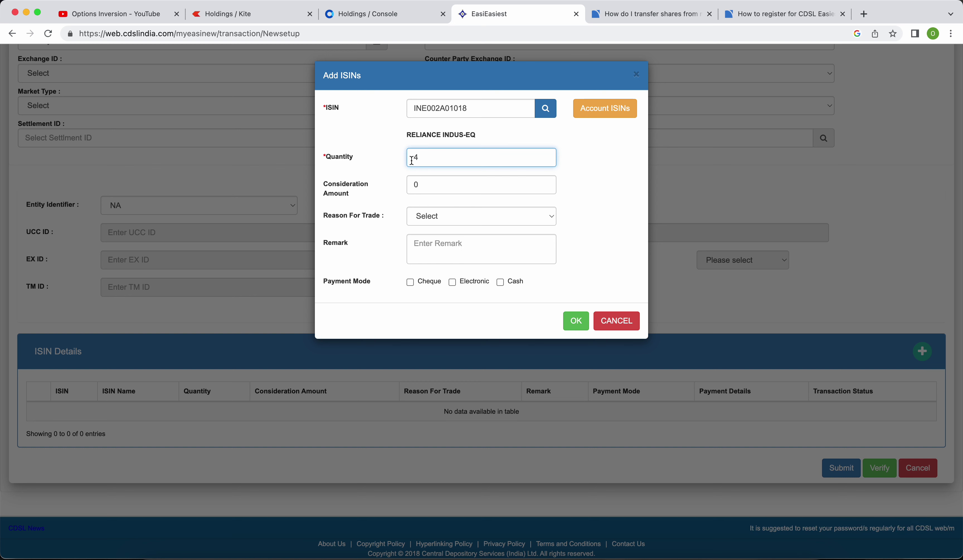
pyautogui.doubleClick(415, 157)
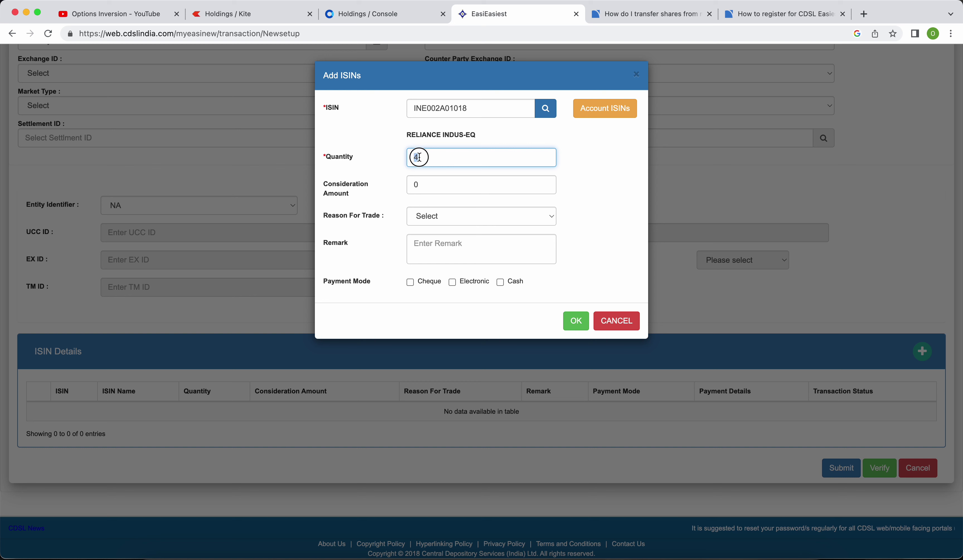
pyautogui.click(595, 189)
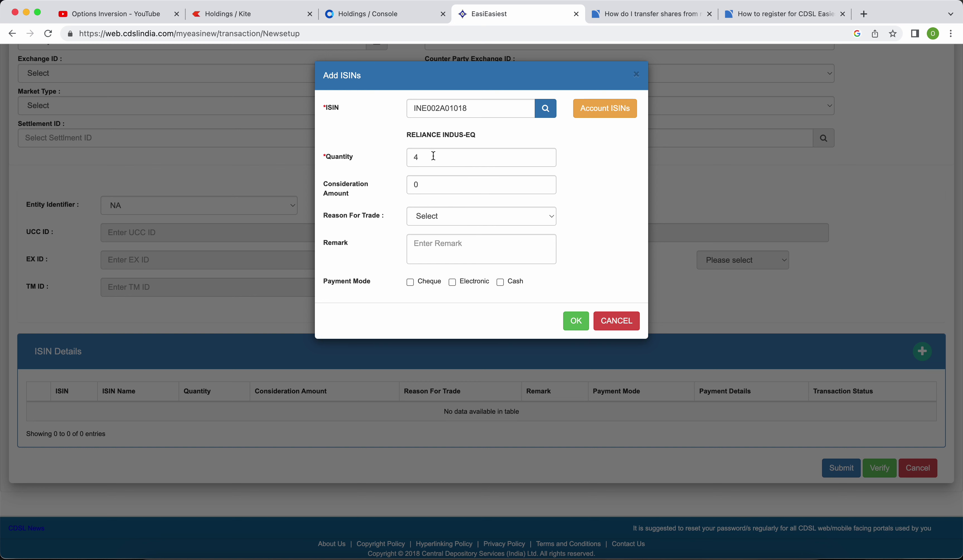
pyautogui.click(438, 189)
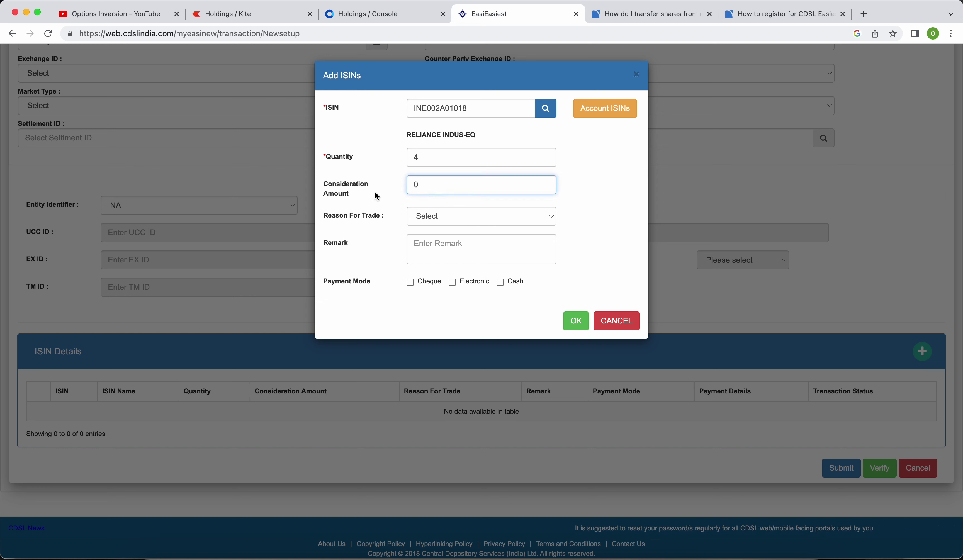
# Set the reason to Transfer between Specified Family Member, relation Spouse, and add the Reliance row.
pyautogui.click(551, 217)
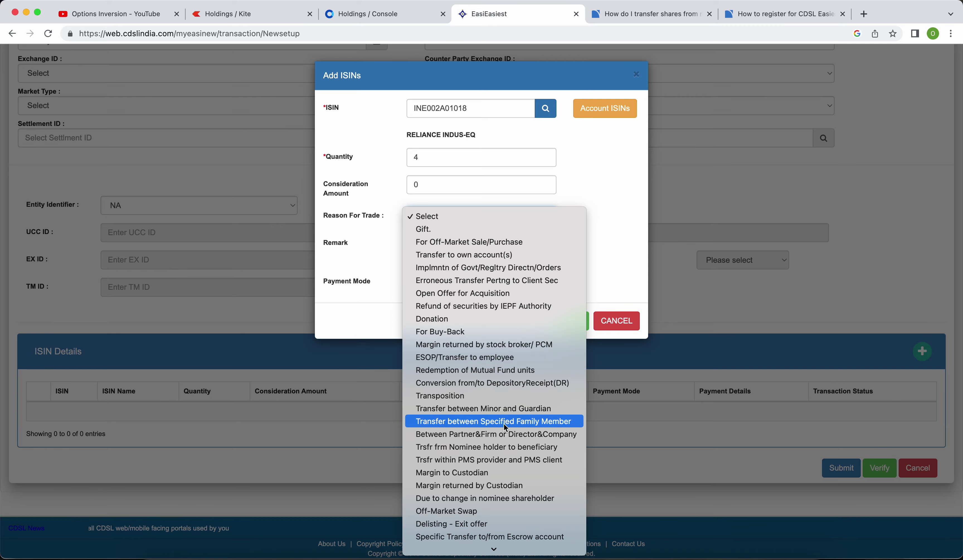
pyautogui.press('Escape')
pyautogui.press('t')
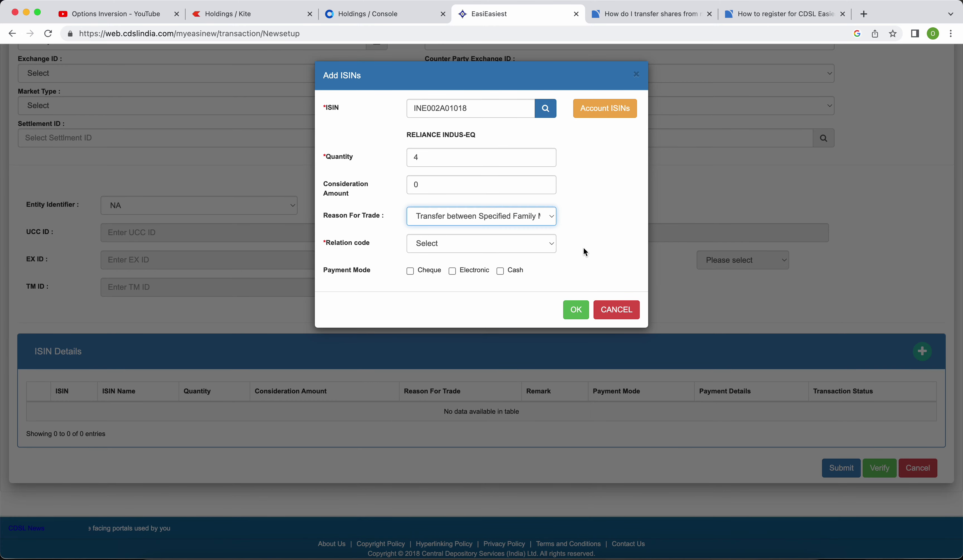
pyautogui.click(550, 244)
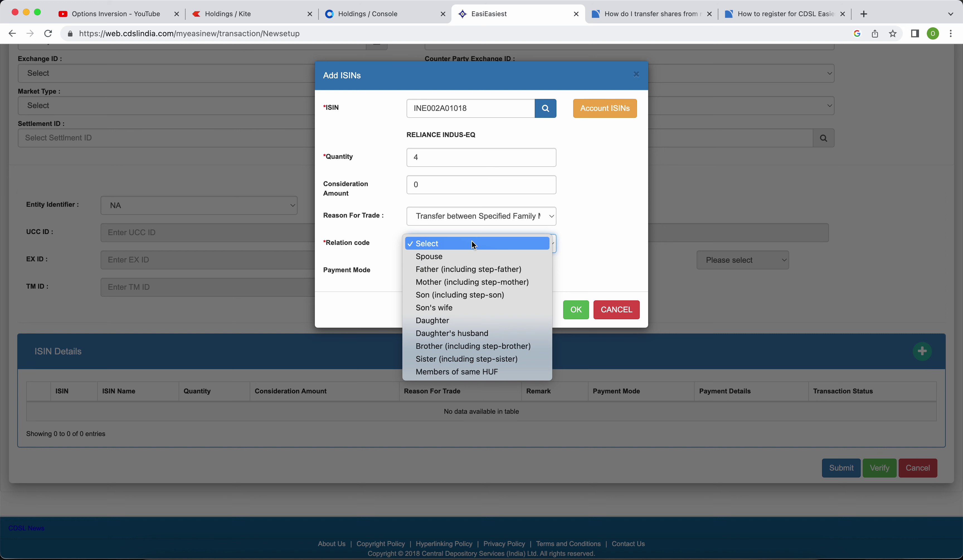
pyautogui.click(475, 257)
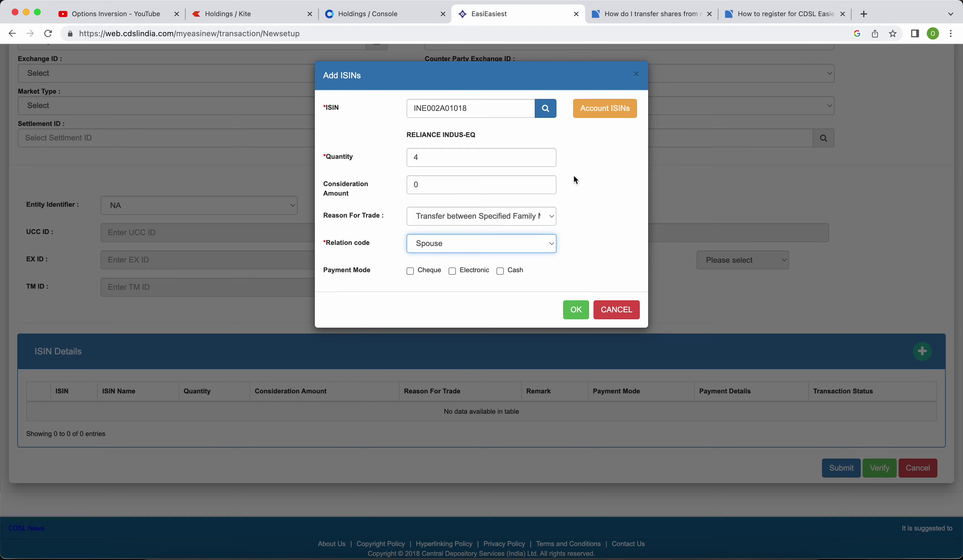
pyautogui.click(581, 312)
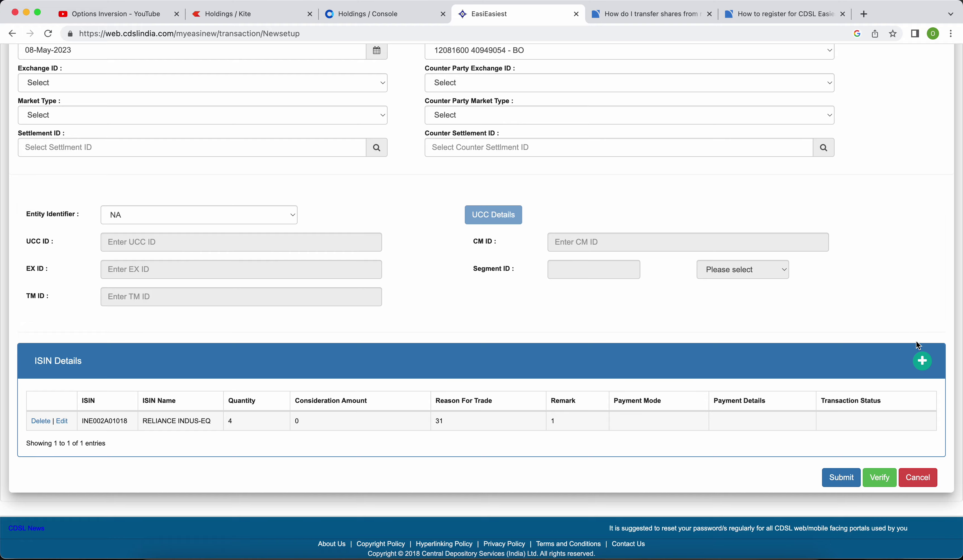
pyautogui.click(922, 360)
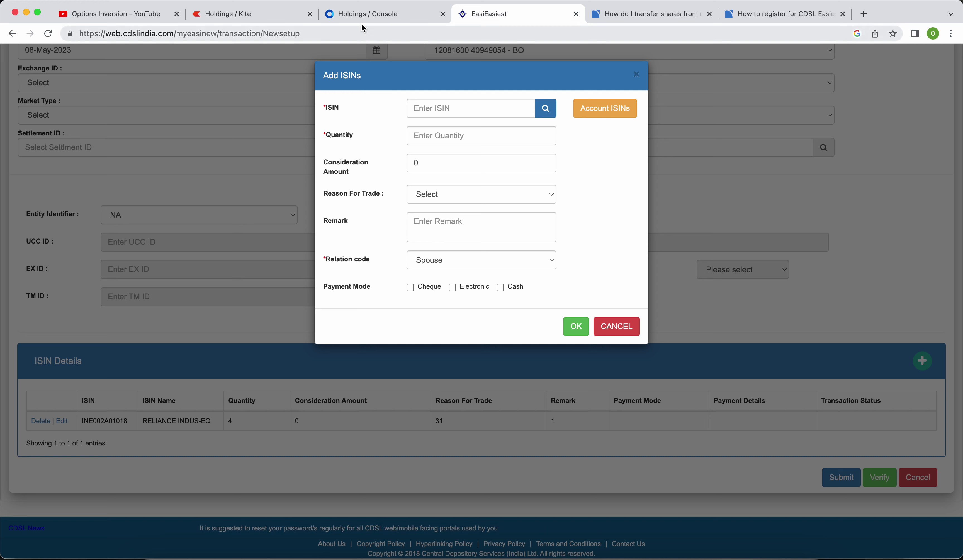
# Compare the Console and Kite holdings, then pick TATA STEEL (INE081A01020) from the account ISINs.
pyautogui.click(368, 15)
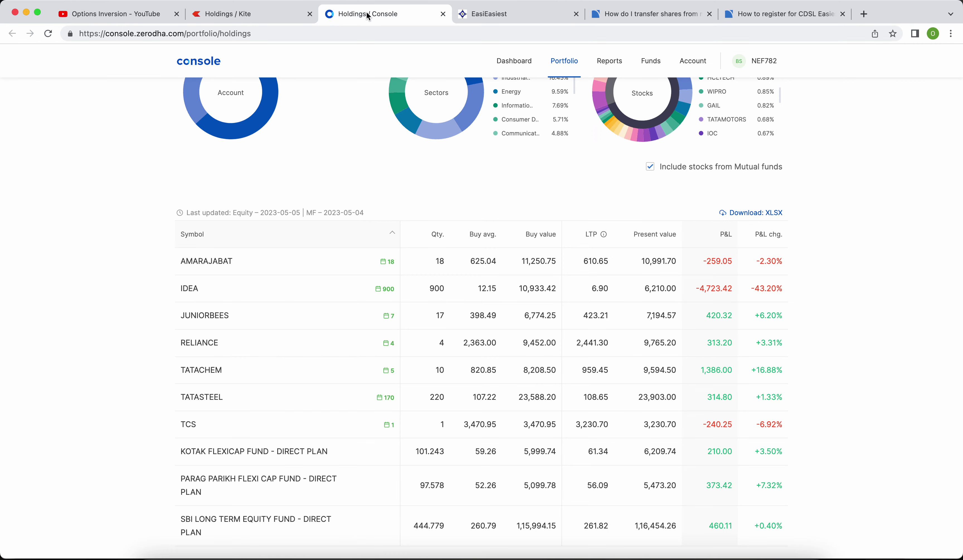
pyautogui.click(247, 13)
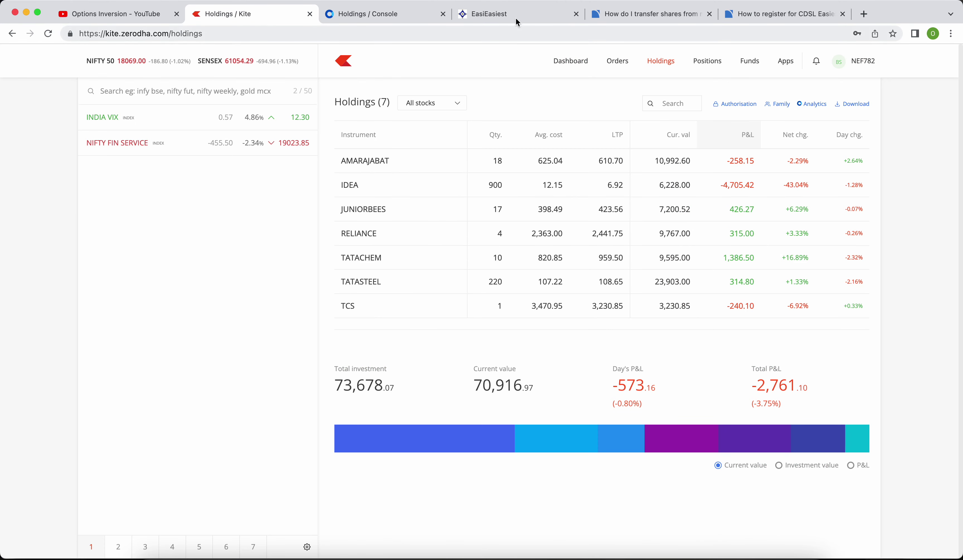
pyautogui.click(508, 15)
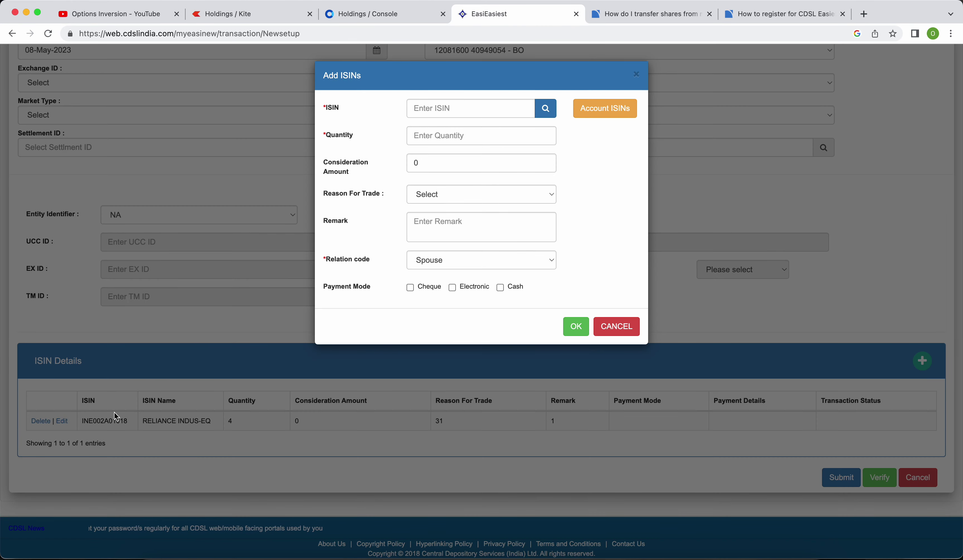
pyautogui.click(613, 109)
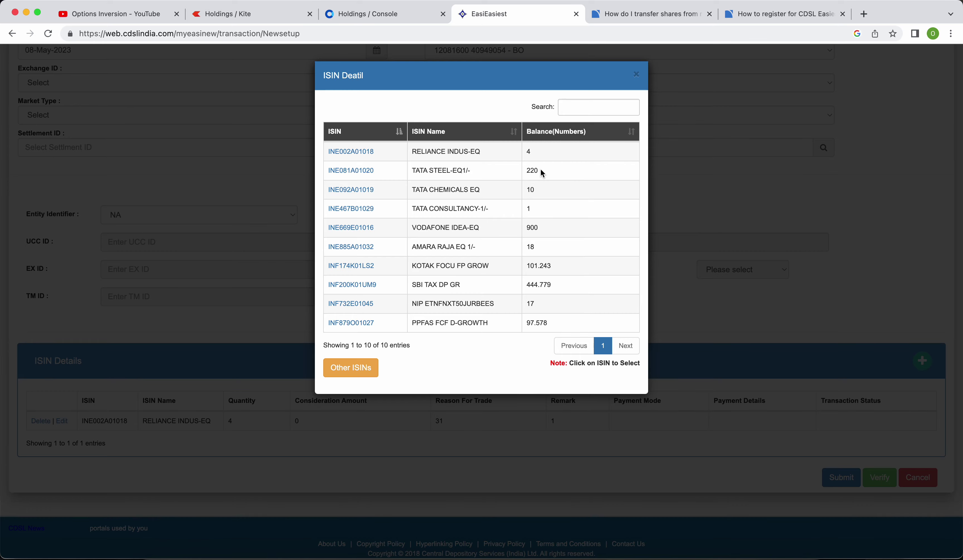
pyautogui.click(362, 171)
# Enter quantity 220 with reason Transfer between Specified Family Member and relation Spouse.
pyautogui.click(418, 161)
pyautogui.write('220')
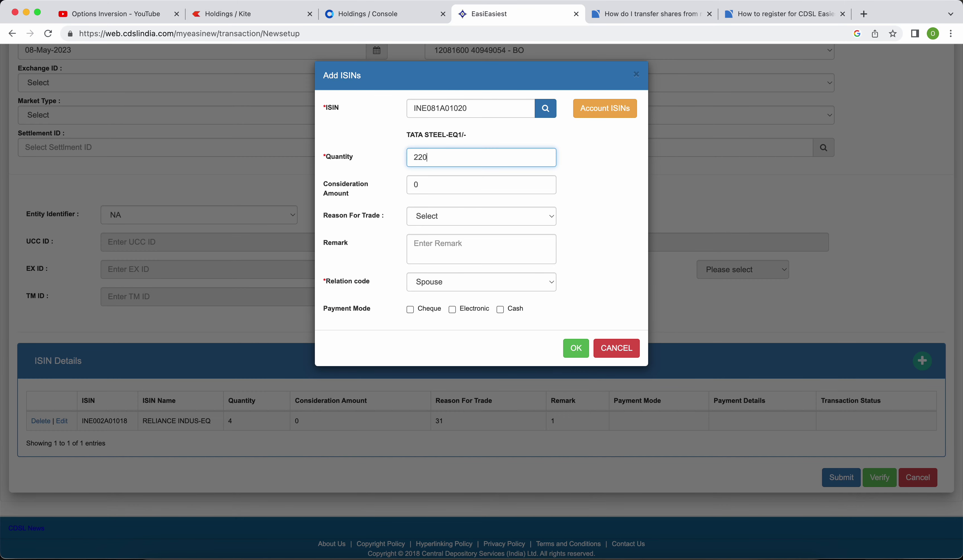
pyautogui.click(449, 217)
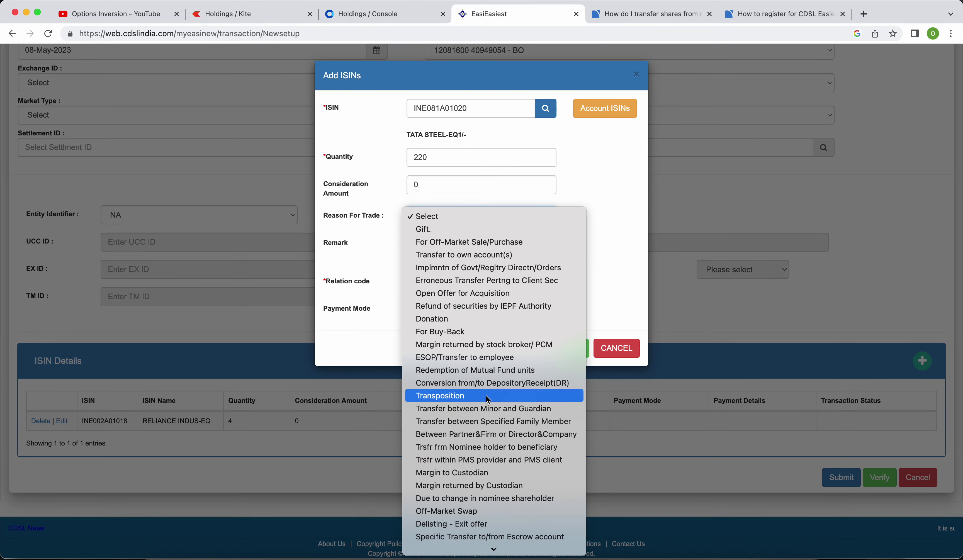
pyautogui.click(501, 422)
pyautogui.click(467, 243)
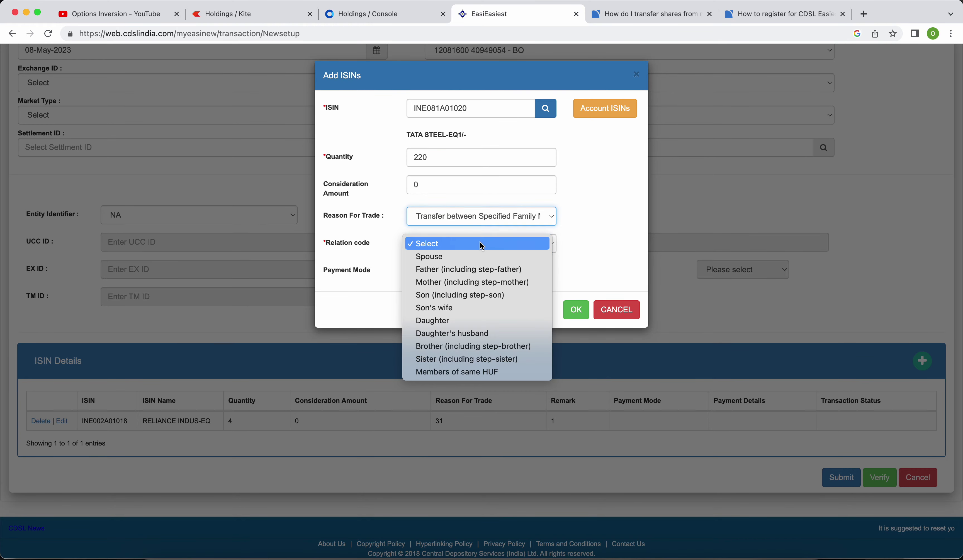
pyautogui.click(455, 257)
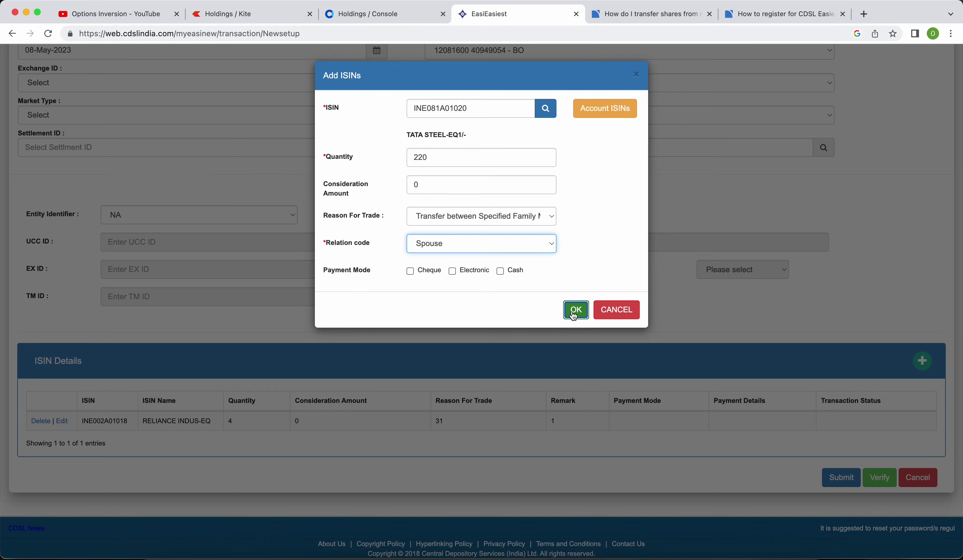
pyautogui.click(576, 311)
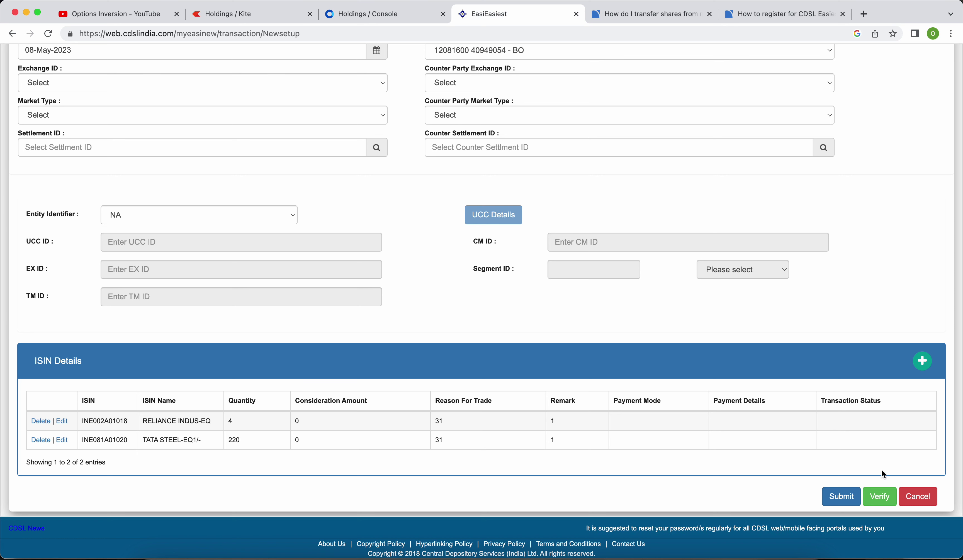
# Submit the Reliance and TATA STEEL transfers and verify each shows Transaction Successfully Executed.
pyautogui.click(848, 499)
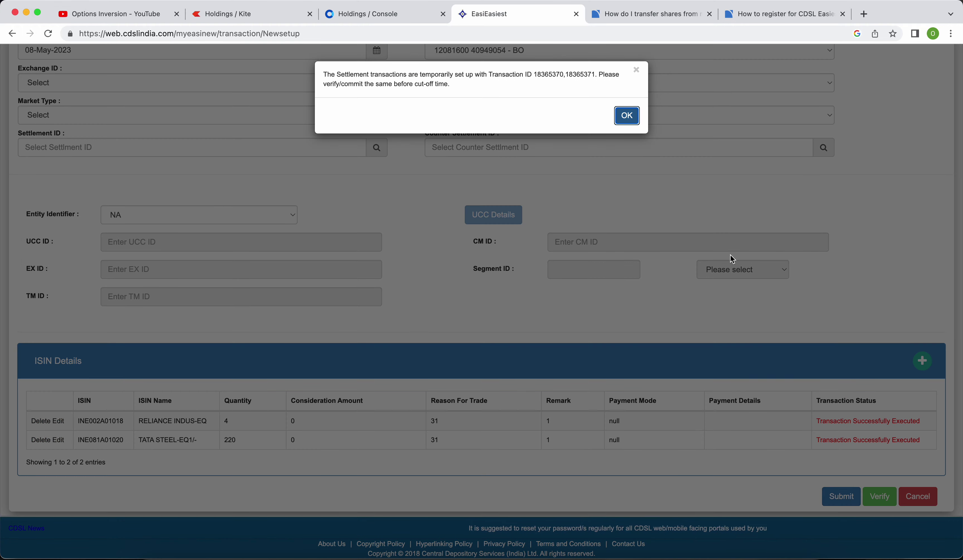
pyautogui.moveTo(327, 73); pyautogui.dragTo(445, 84)
pyautogui.click(553, 90)
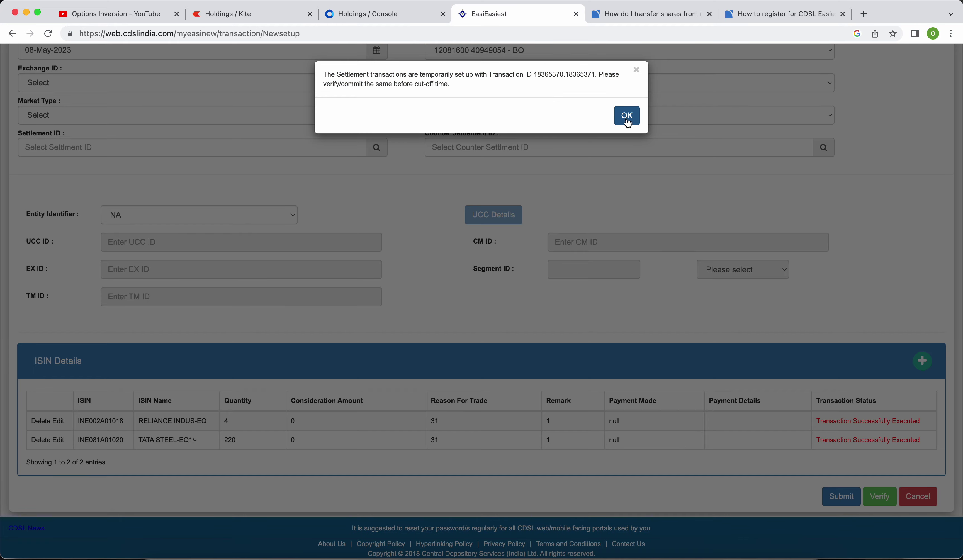
pyautogui.click(626, 116)
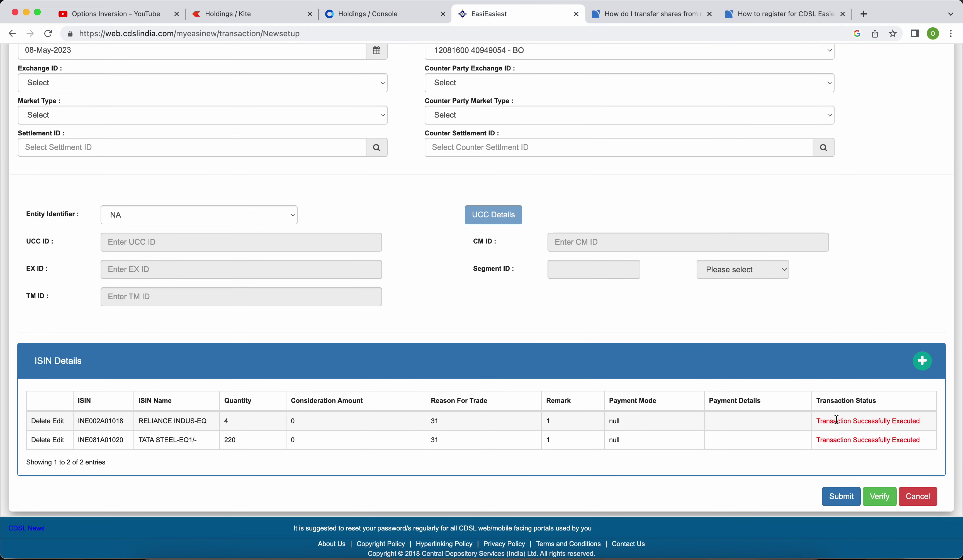
pyautogui.moveTo(816, 420); pyautogui.dragTo(915, 423)
pyautogui.click(810, 463)
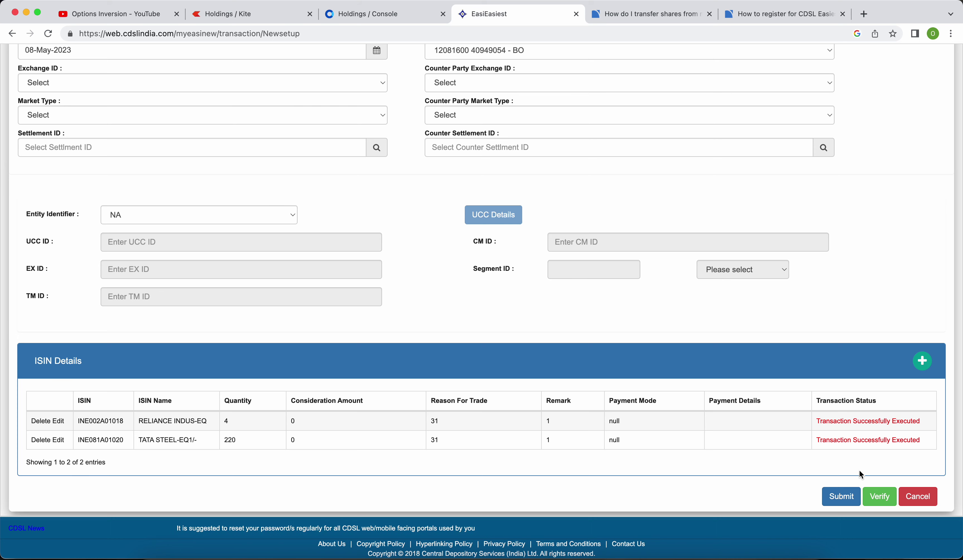
pyautogui.click(881, 497)
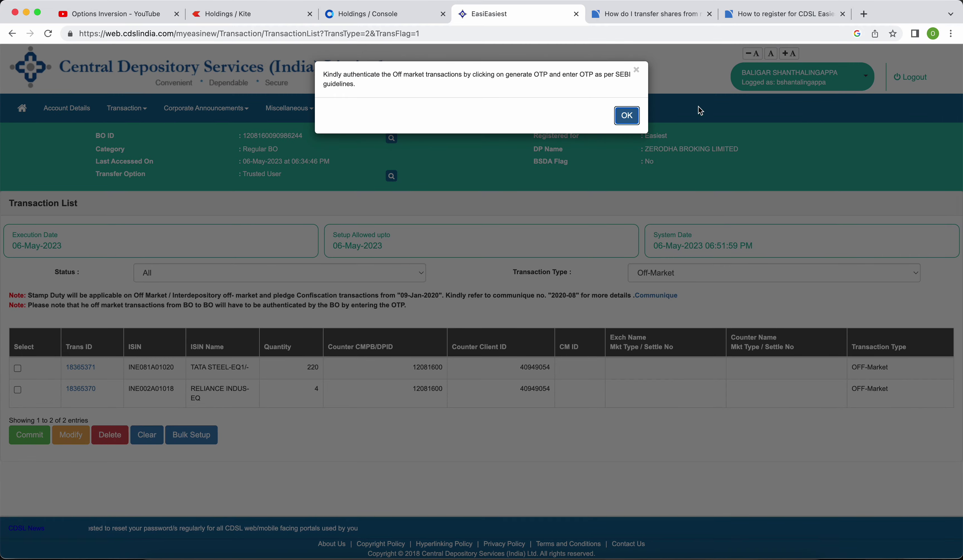
# Dismiss the OTP notice and commit both pending transfers, TATA STEEL 220 and Reliance 4.
pyautogui.moveTo(324, 73); pyautogui.dragTo(356, 85)
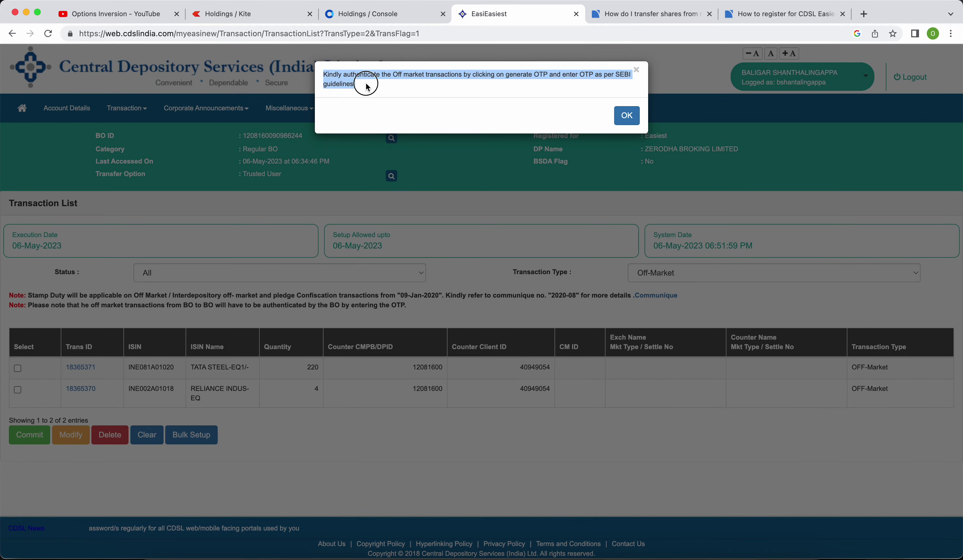
pyautogui.click(626, 116)
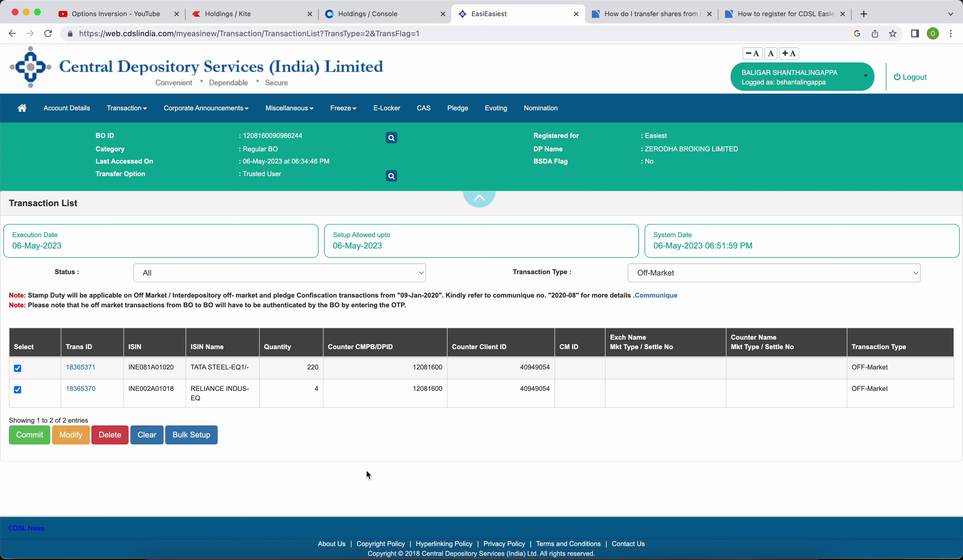
pyautogui.click(31, 434)
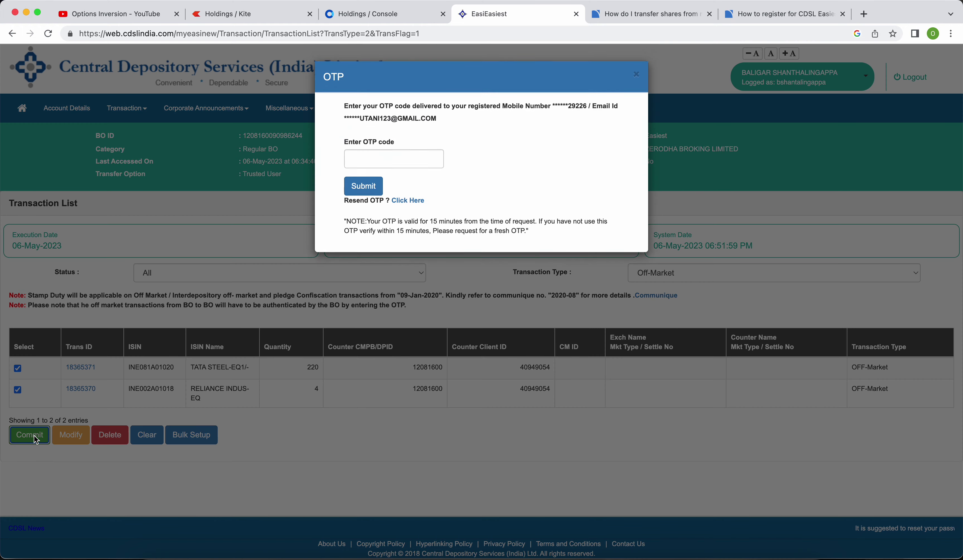
# Enter the received one-time code in CDSL Easiest and submit it.
pyautogui.click(369, 158)
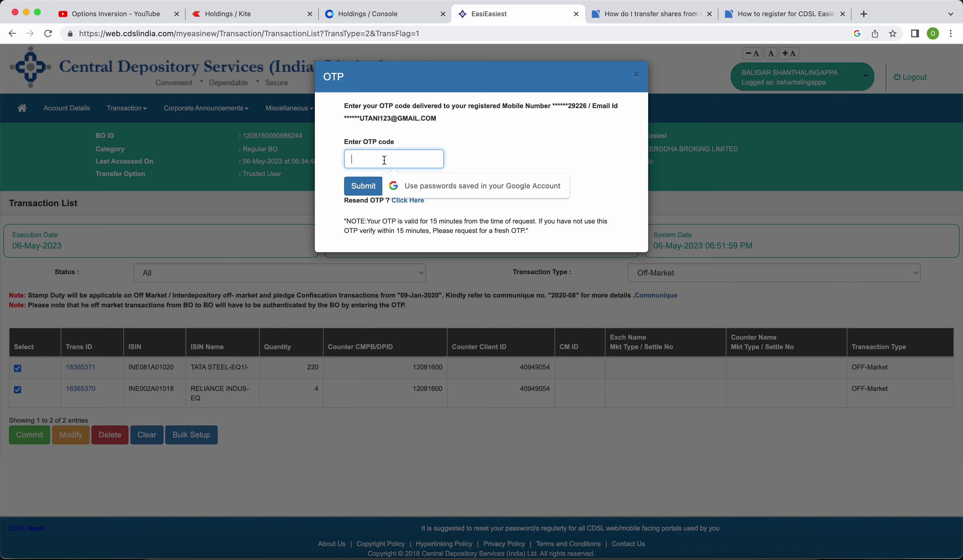
pyautogui.write('••••')
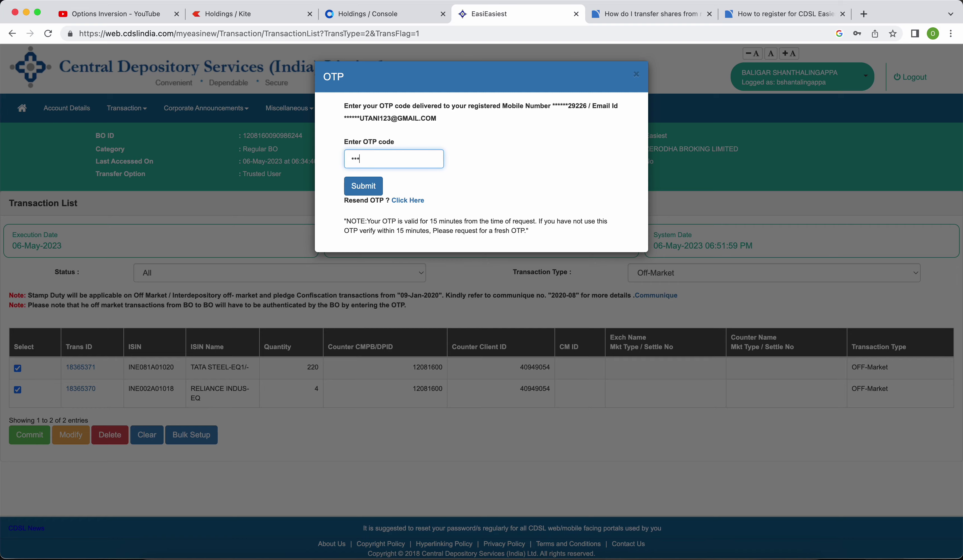
pyautogui.click(364, 186)
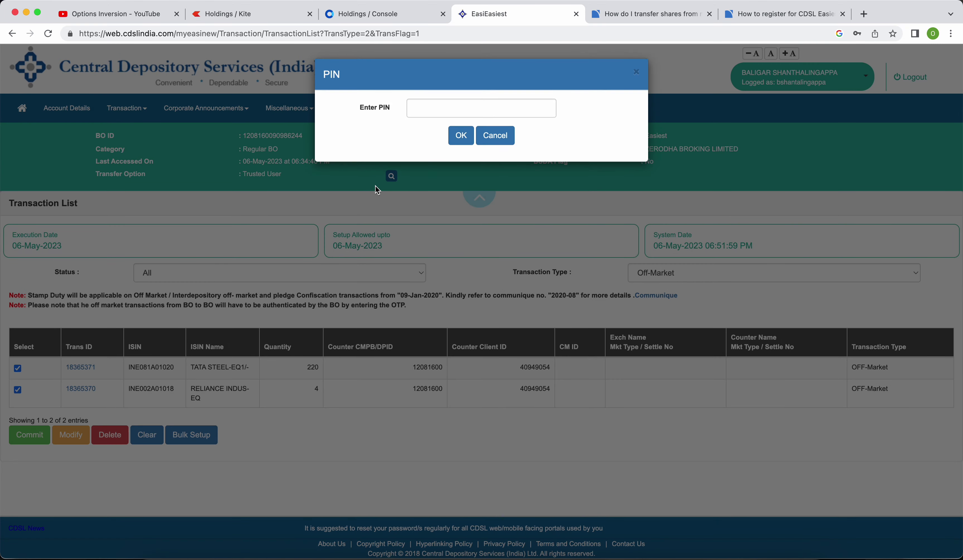
# Enter the PIN and confirm it to authorise the two off-market transfers.
pyautogui.click(444, 110)
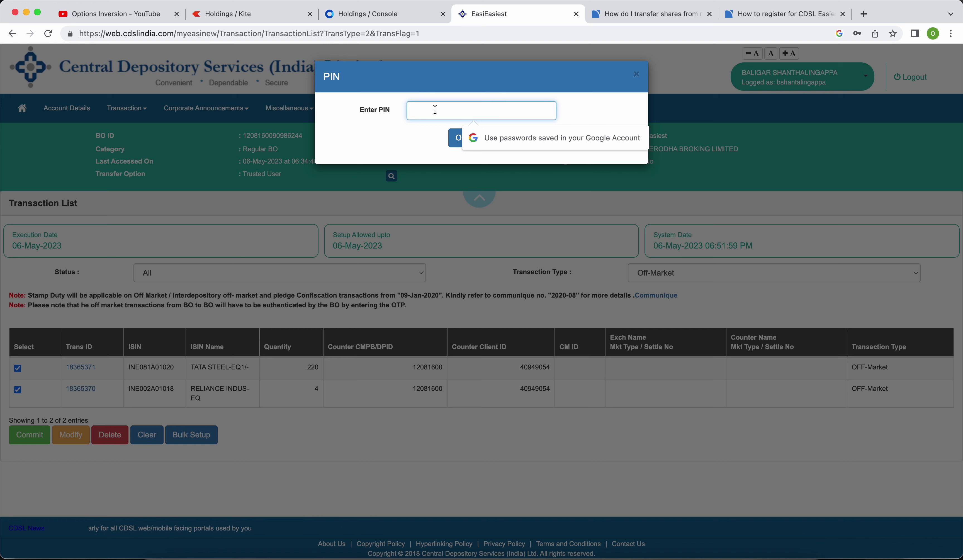
pyautogui.write('••')
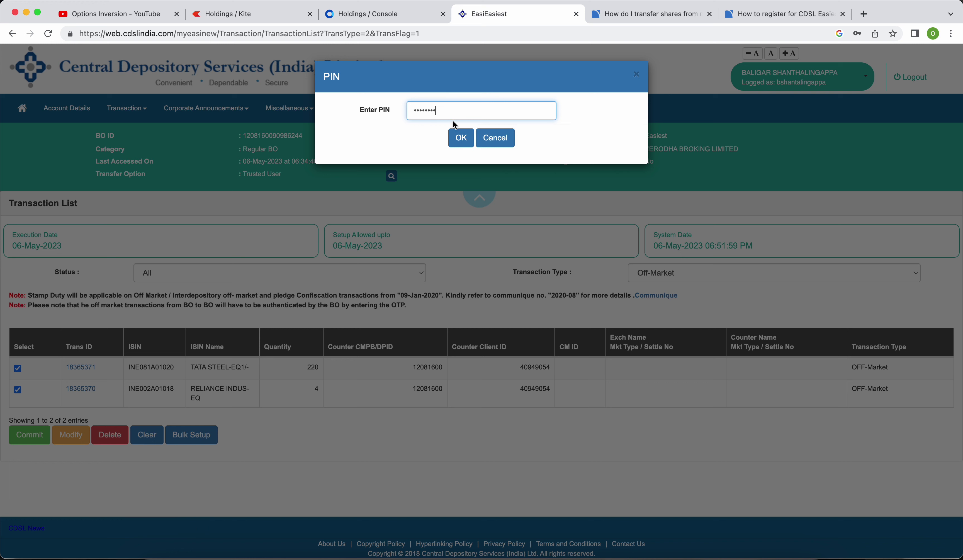
pyautogui.click(460, 137)
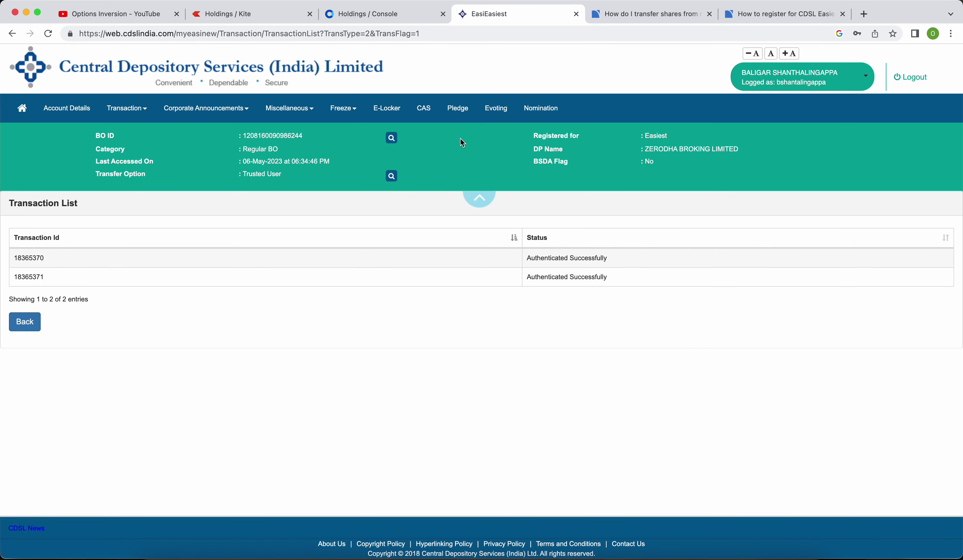
# Highlight both Authenticated Successfully statuses, then bring PowerPoint forward.
pyautogui.moveTo(529, 259); pyautogui.dragTo(615, 261)
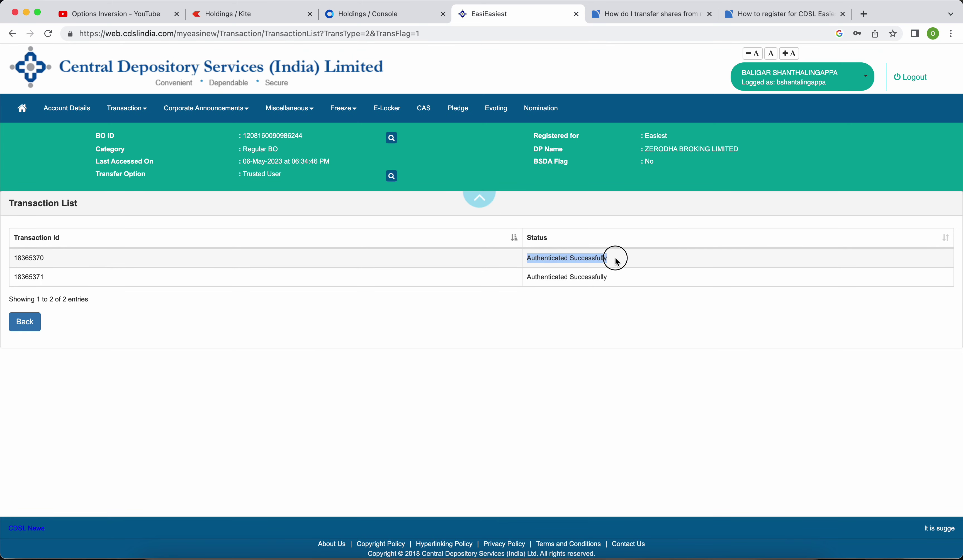
pyautogui.moveTo(528, 283); pyautogui.dragTo(619, 283)
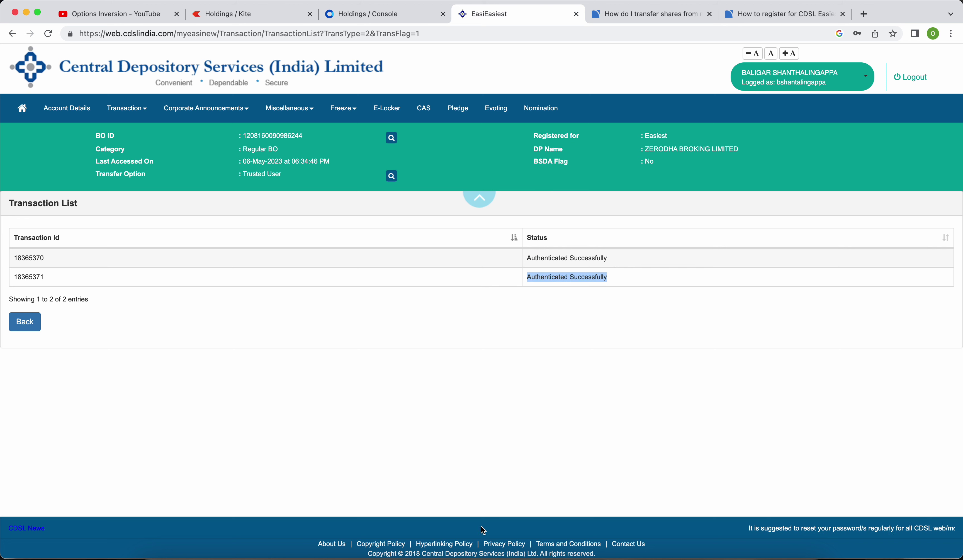
pyautogui.click(429, 552)
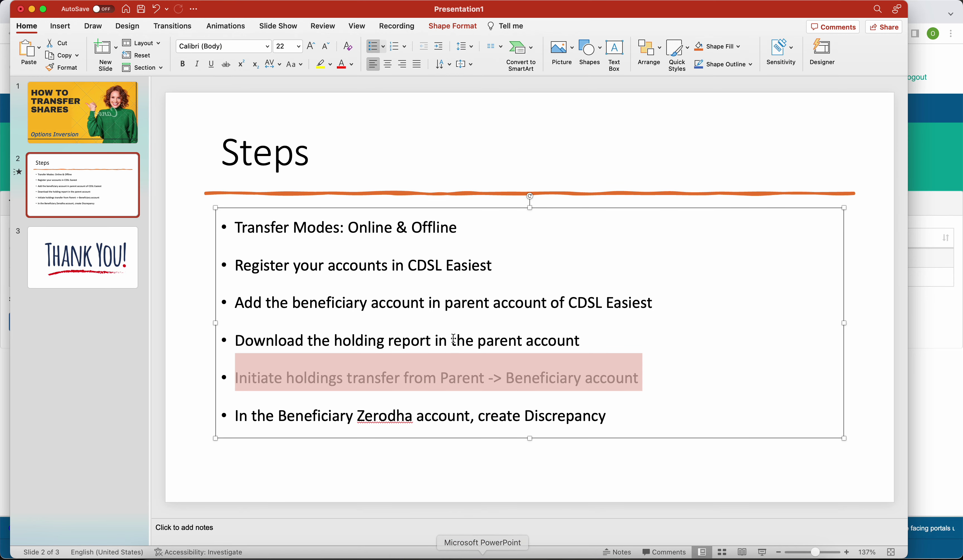
# Highlight the Steps slide's last bullet about creating a discrepancy, then go to Kite holdings.
pyautogui.click(425, 343)
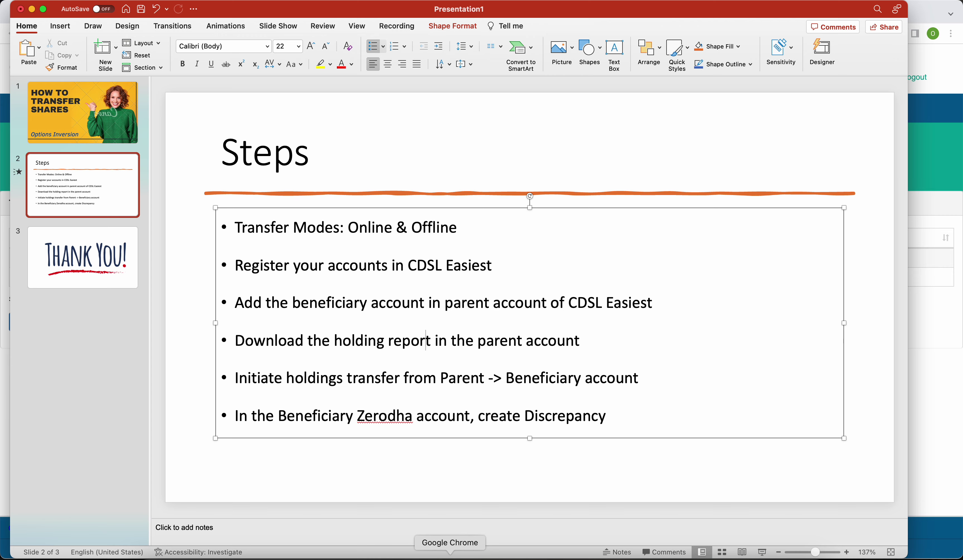
pyautogui.click(449, 552)
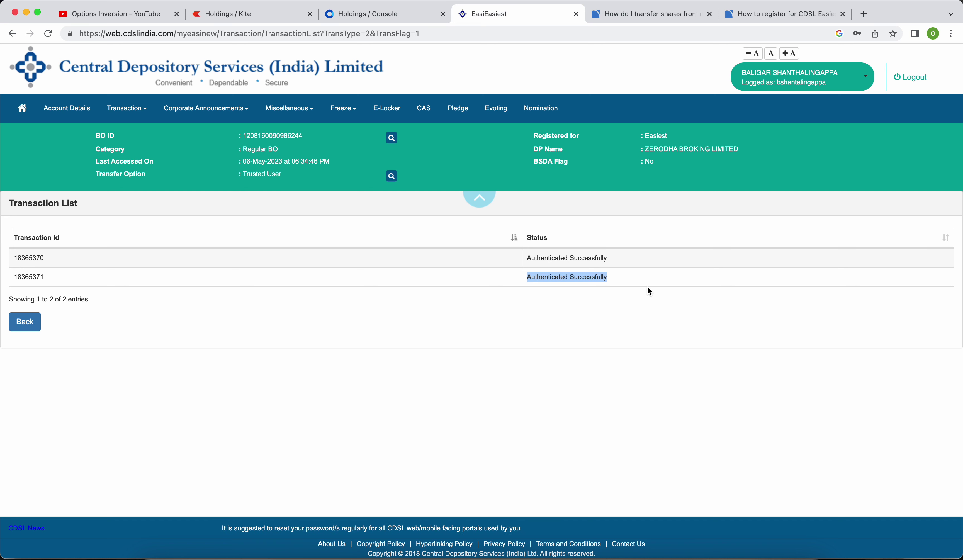
pyautogui.click(531, 276)
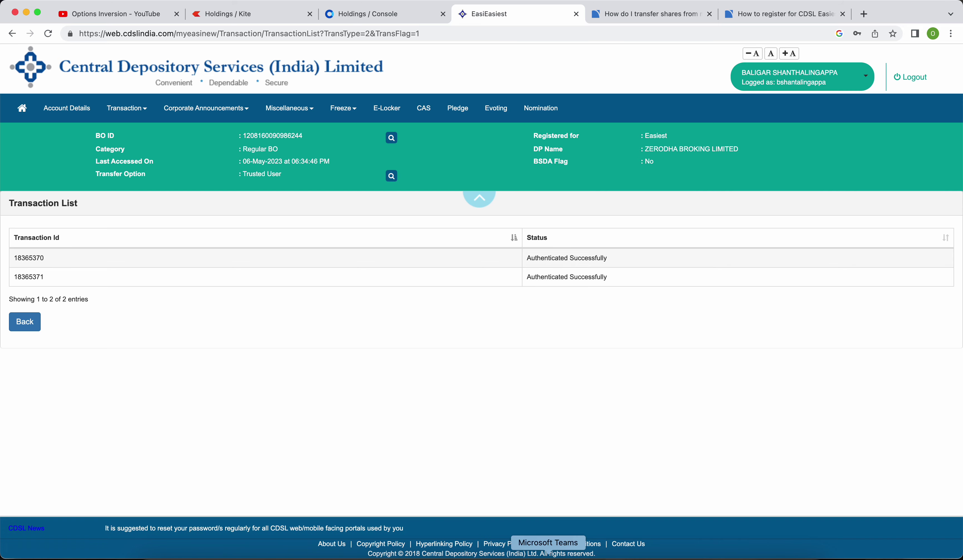
pyautogui.click(483, 551)
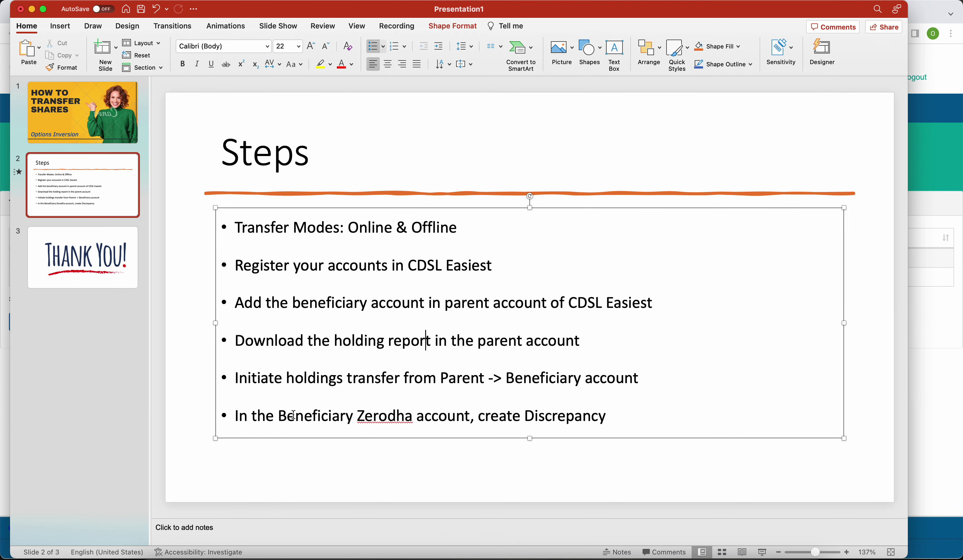
pyautogui.moveTo(236, 416); pyautogui.dragTo(584, 418)
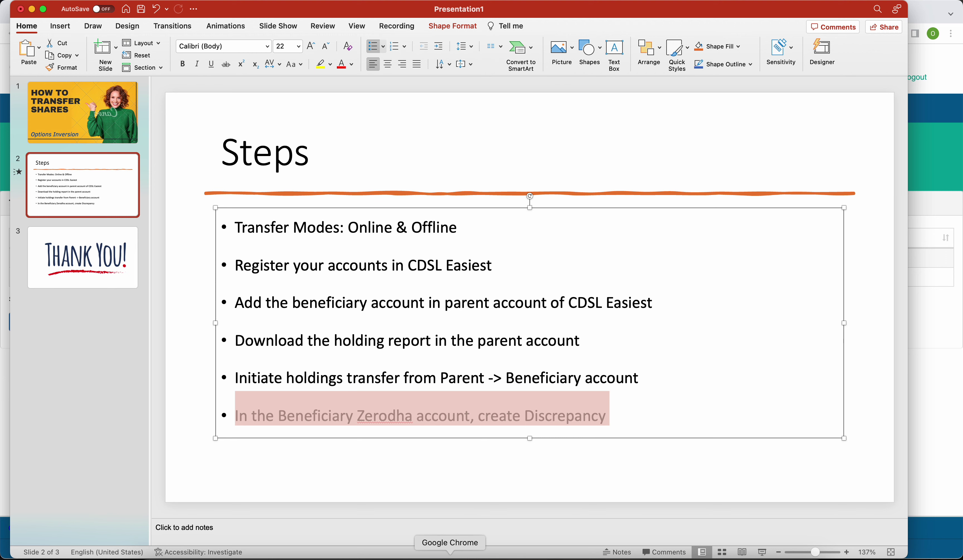
pyautogui.click(416, 555)
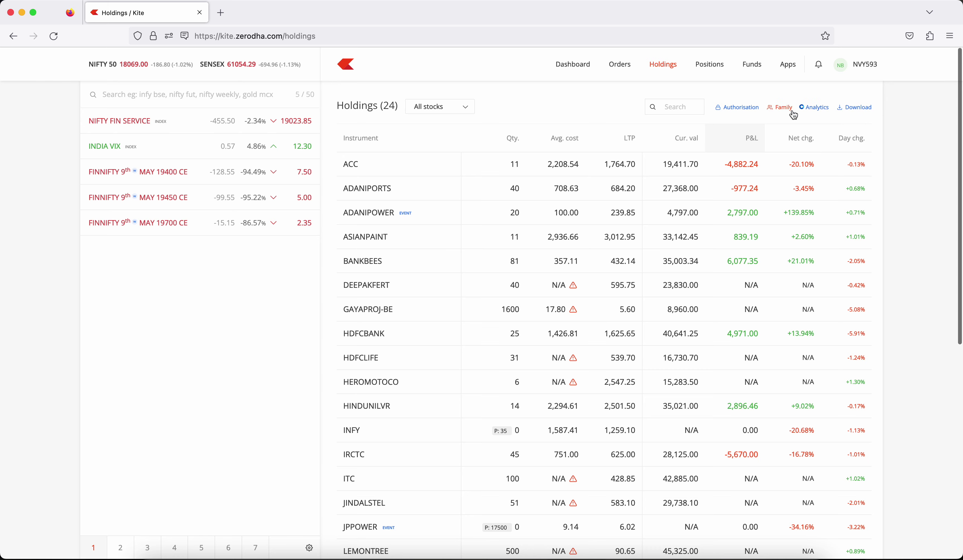
# Open the Console holdings analytics report and scroll through it.
pyautogui.click(813, 107)
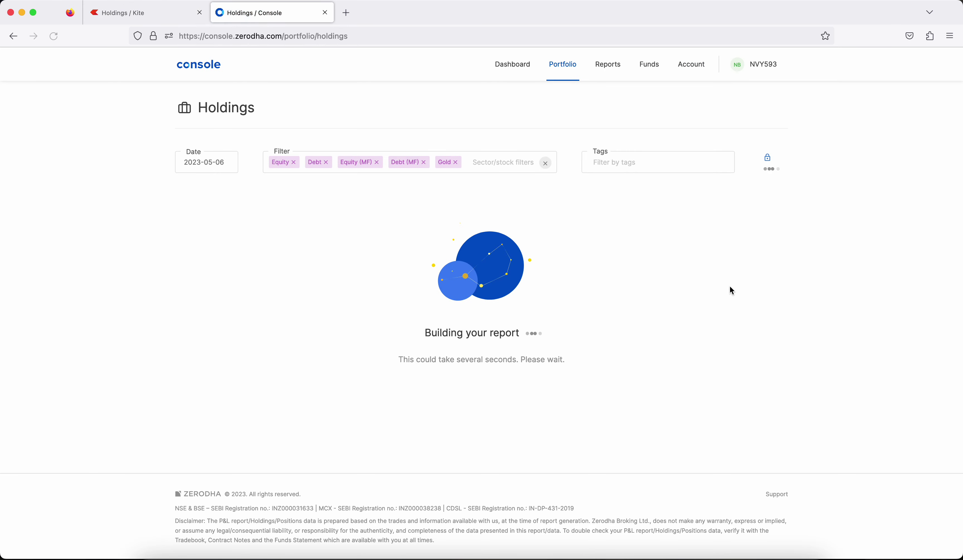
pyautogui.scroll(-15, 884, 374)
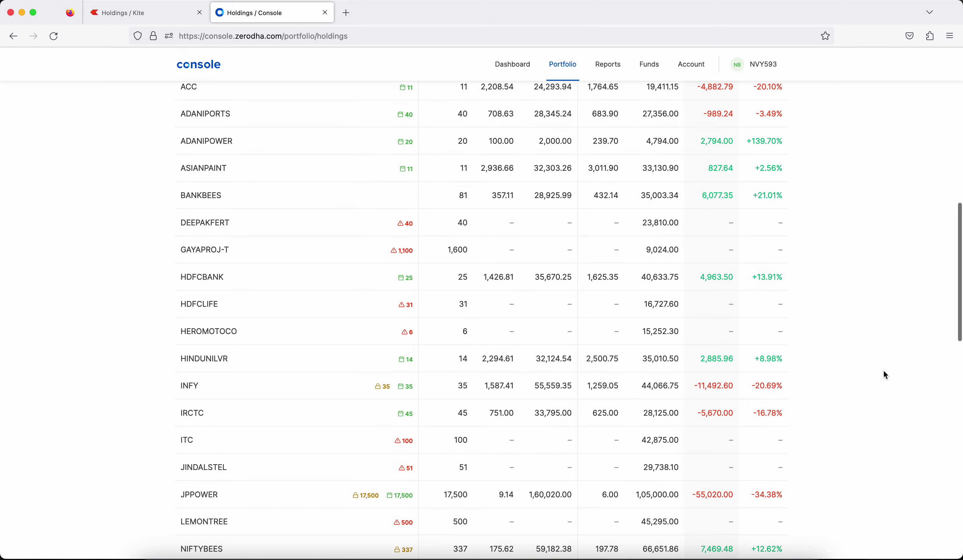
pyautogui.scroll(-10, 883, 369)
pyautogui.scroll(20, 883, 369)
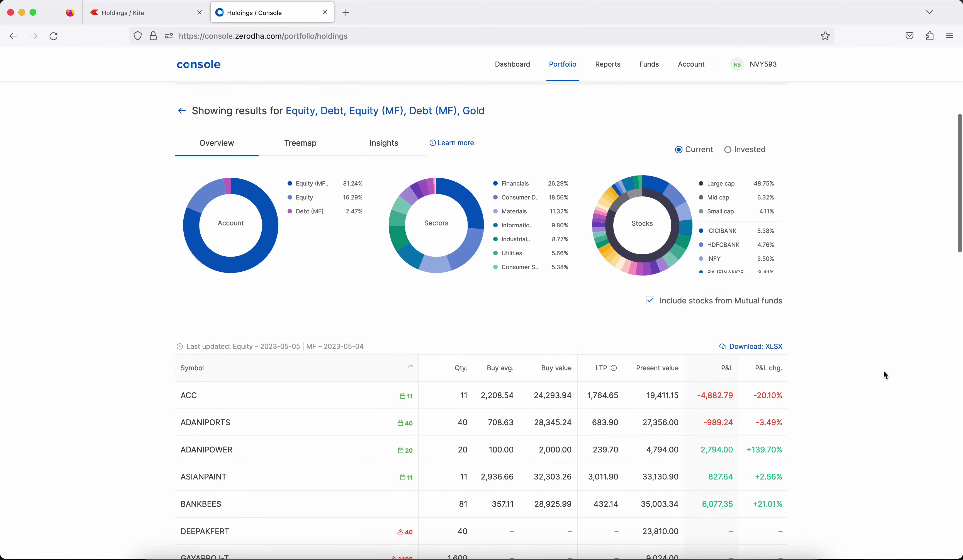
pyautogui.scroll(-6, 884, 372)
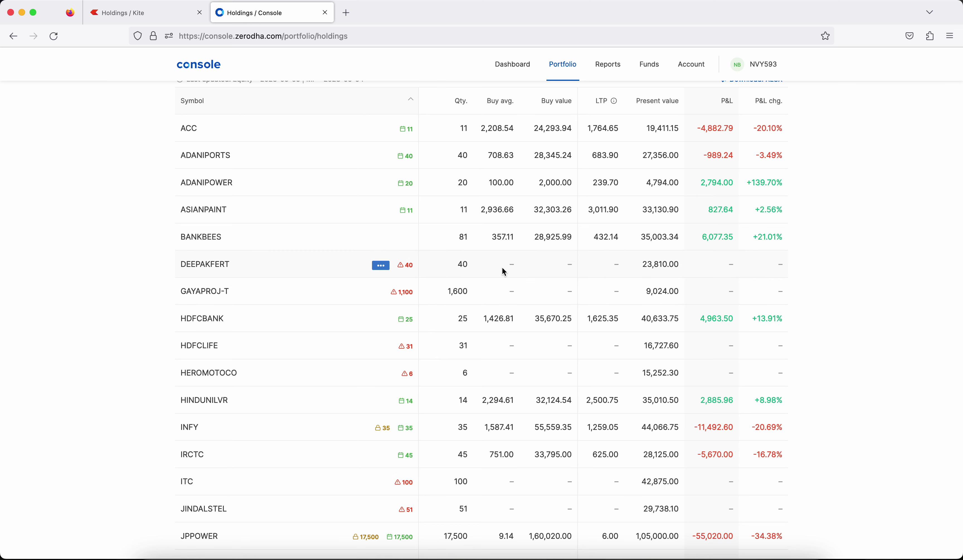
pyautogui.scroll(3, 511, 264)
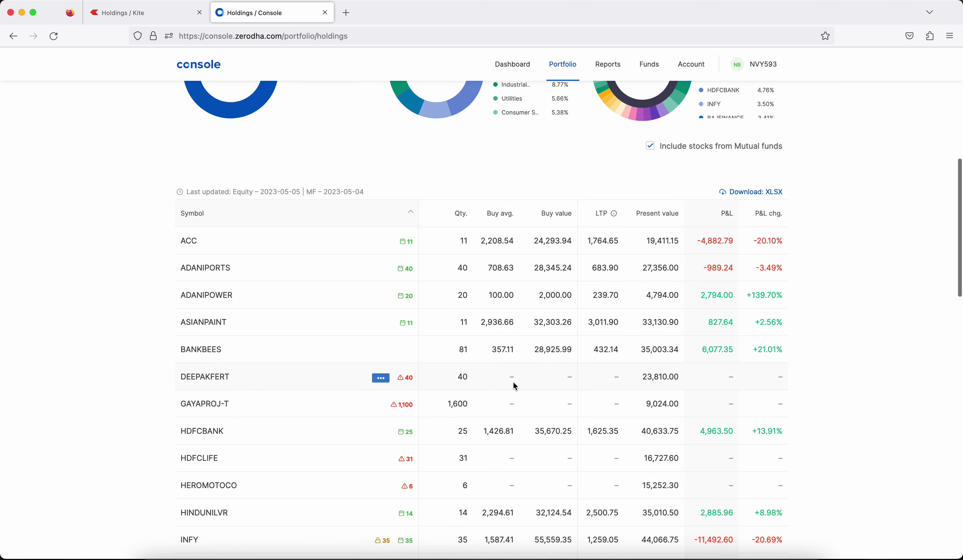
# Compare Kite holdings with the Console report, selecting ACC's buy value 24,293.94.
pyautogui.click(144, 13)
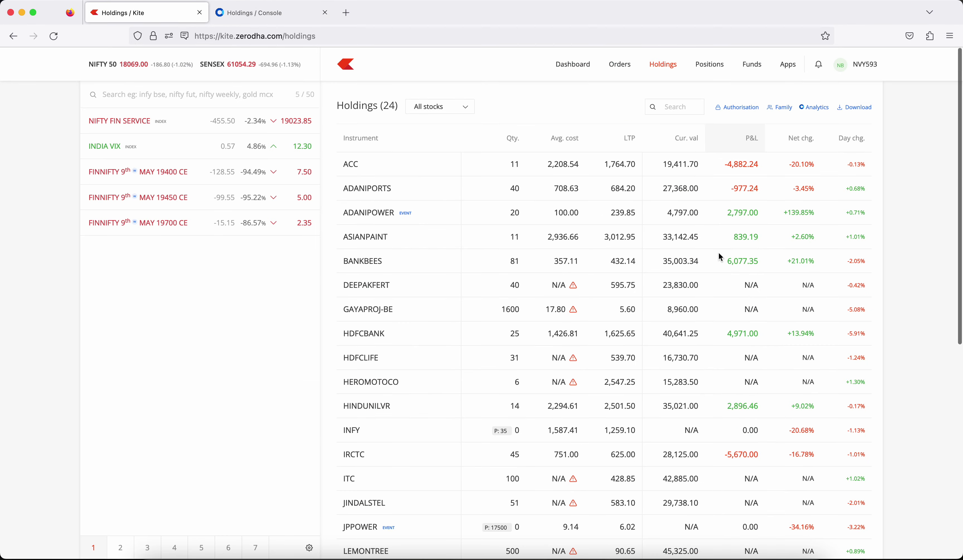
pyautogui.scroll(-3, 631, 207)
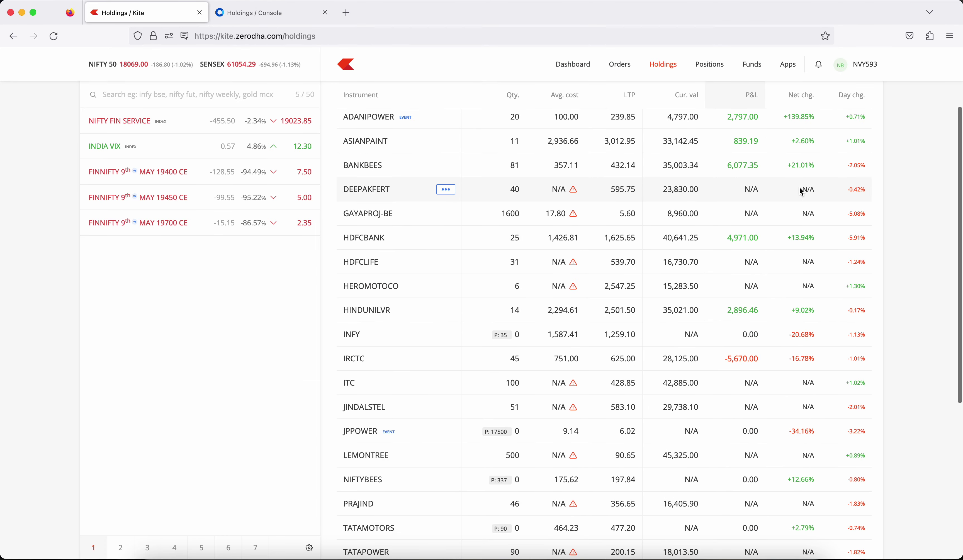
pyautogui.scroll(3, 776, 261)
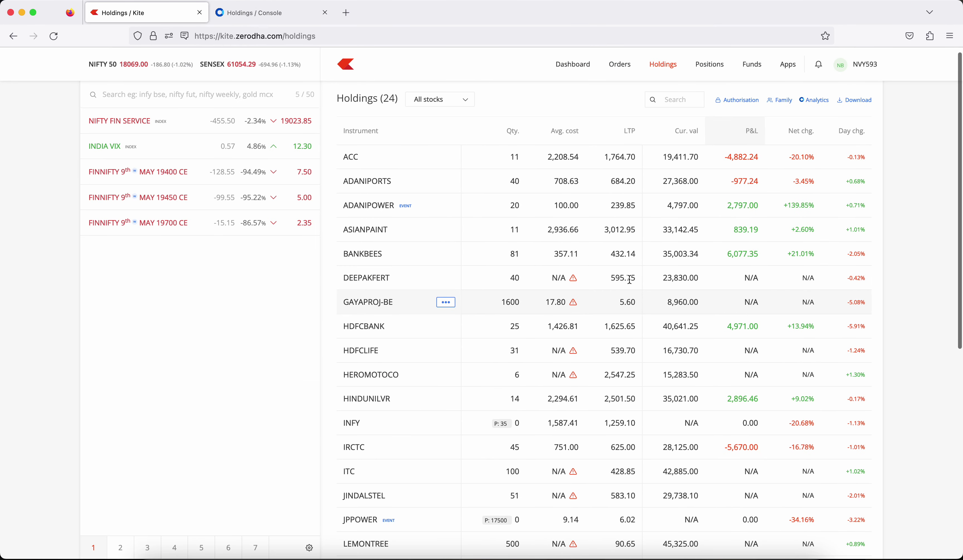
pyautogui.moveTo(575, 280)
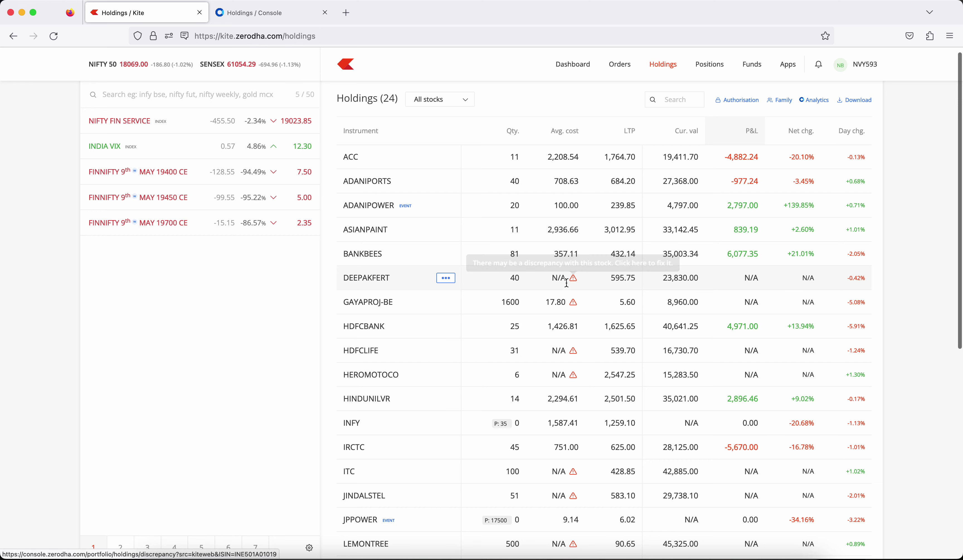
pyautogui.click(274, 14)
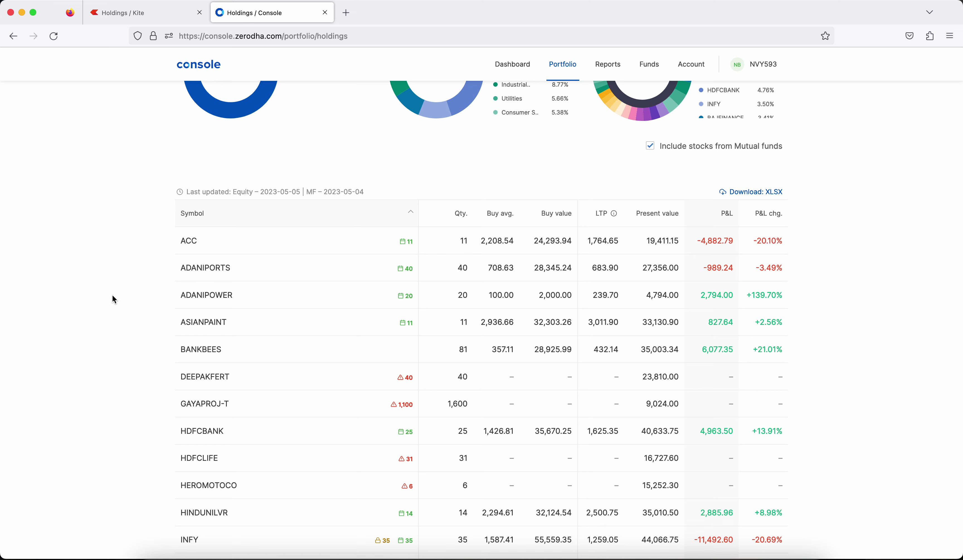
pyautogui.scroll(-3, 503, 424)
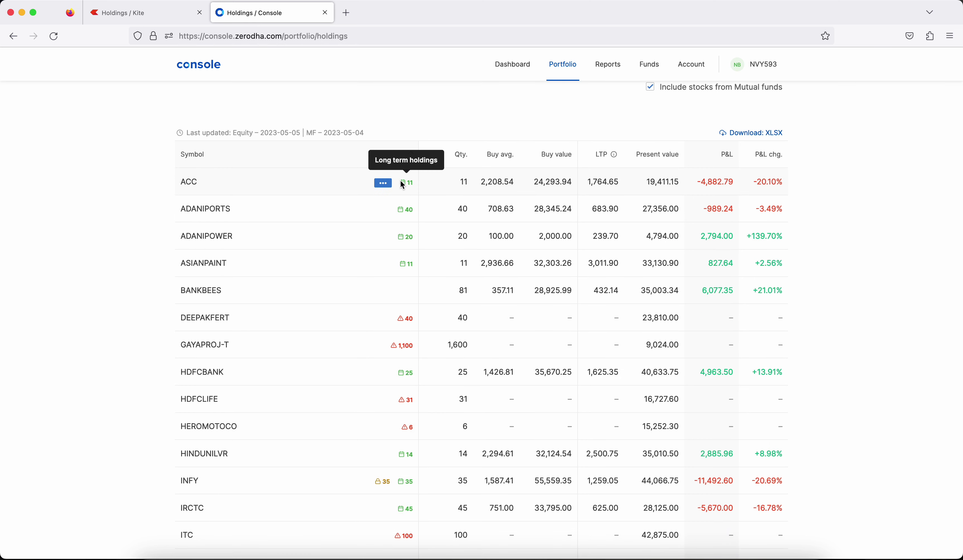
pyautogui.doubleClick(541, 184)
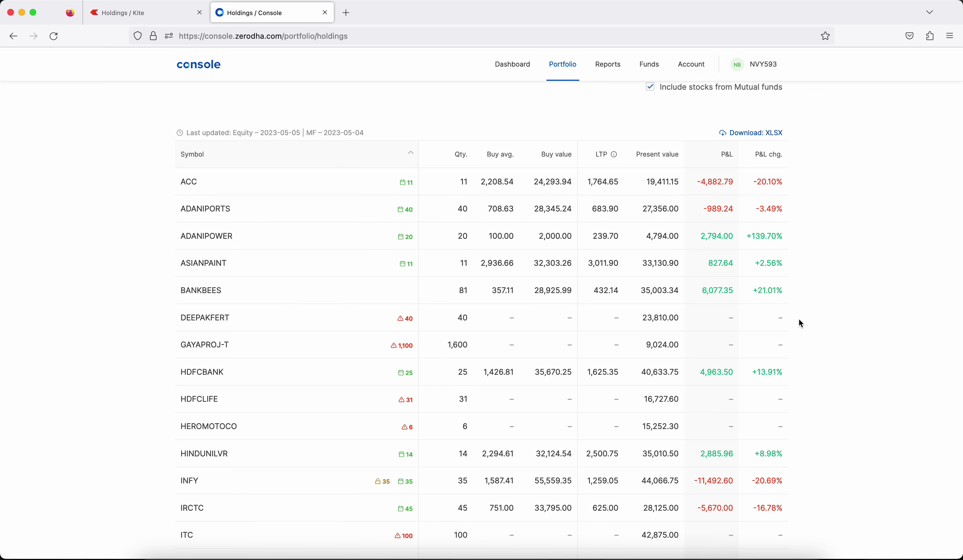
pyautogui.scroll(-3, 801, 323)
pyautogui.scroll(2, 653, 320)
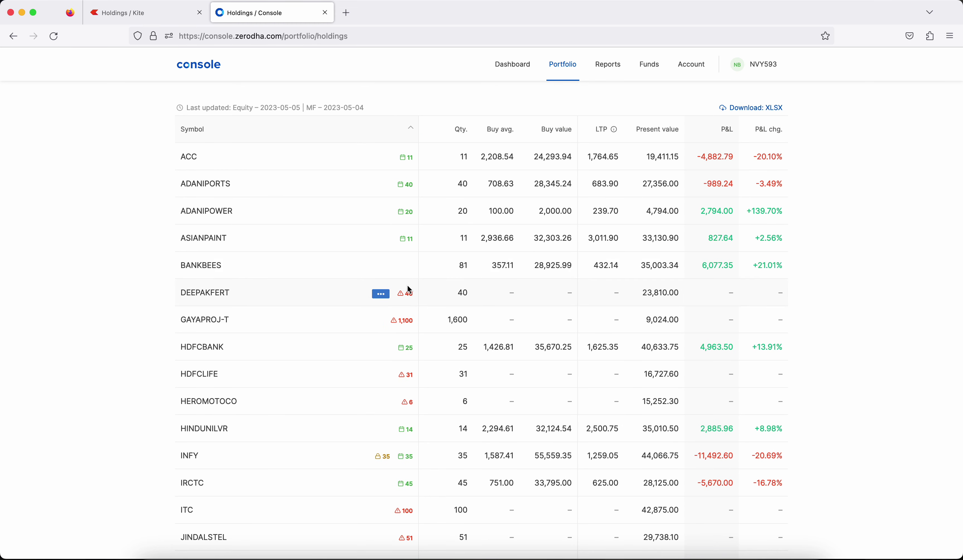
# Open GAYAPROJ-T's View discrepancy page from its actions menu.
pyautogui.click(380, 294)
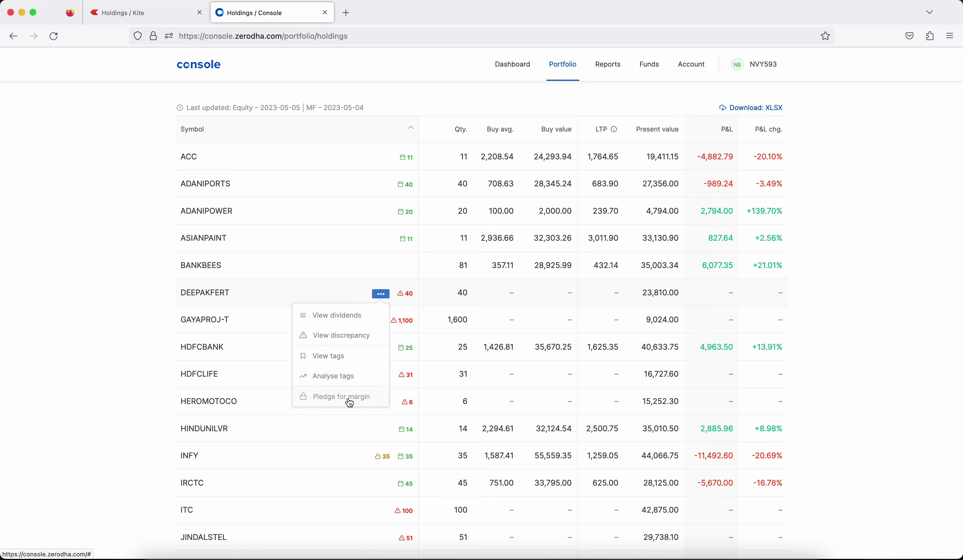
pyautogui.click(375, 322)
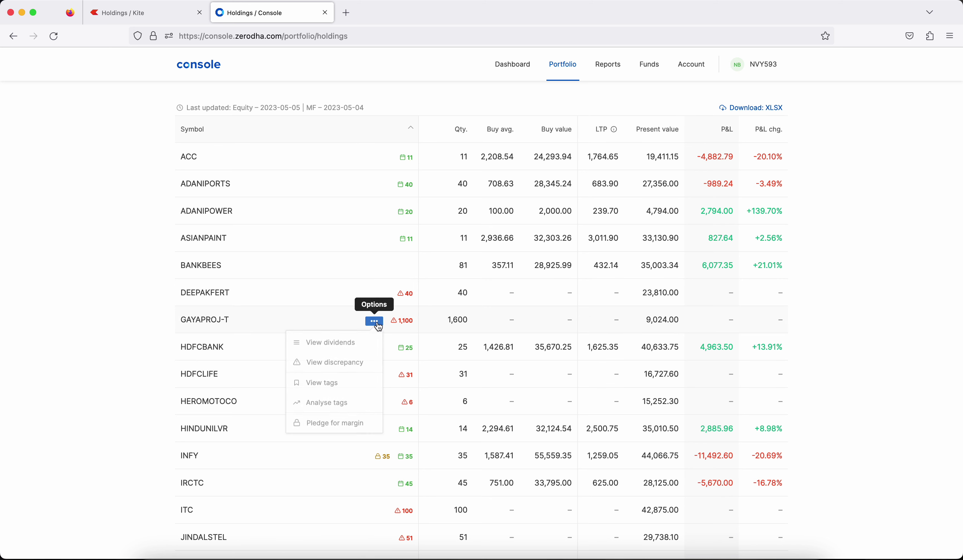
pyautogui.click(349, 369)
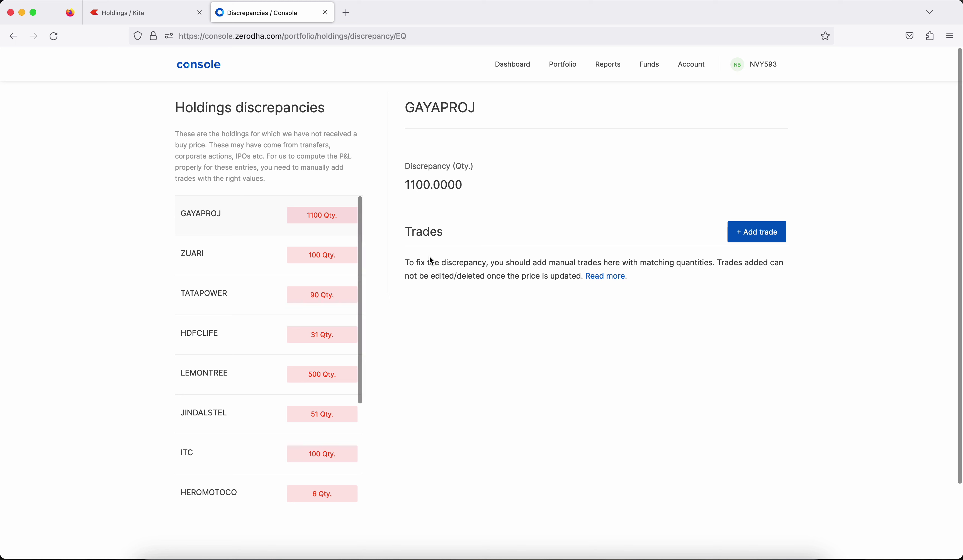
# Start a GAYAPROJ manual trade with type Others and quantity 1100.
pyautogui.click(238, 253)
pyautogui.click(246, 218)
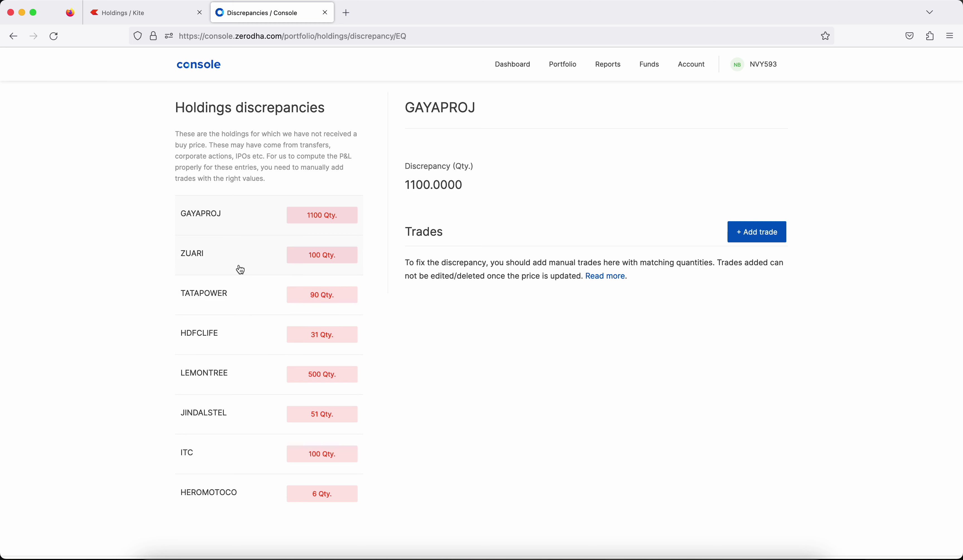
pyautogui.click(759, 232)
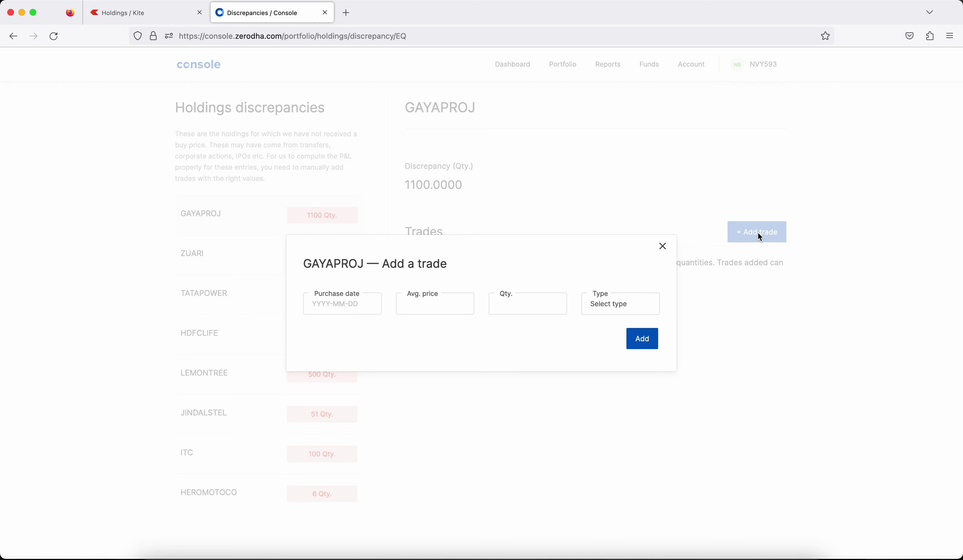
pyautogui.click(522, 305)
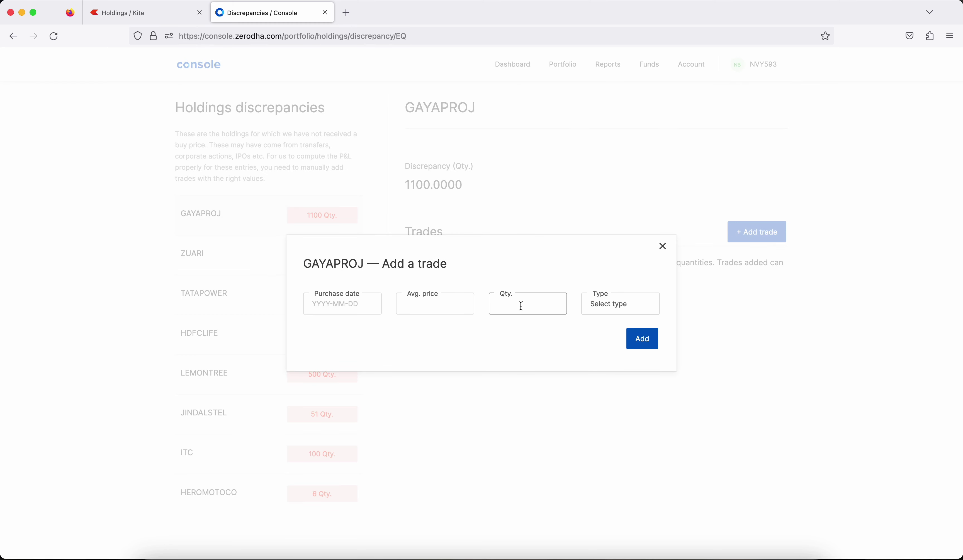
pyautogui.click(599, 310)
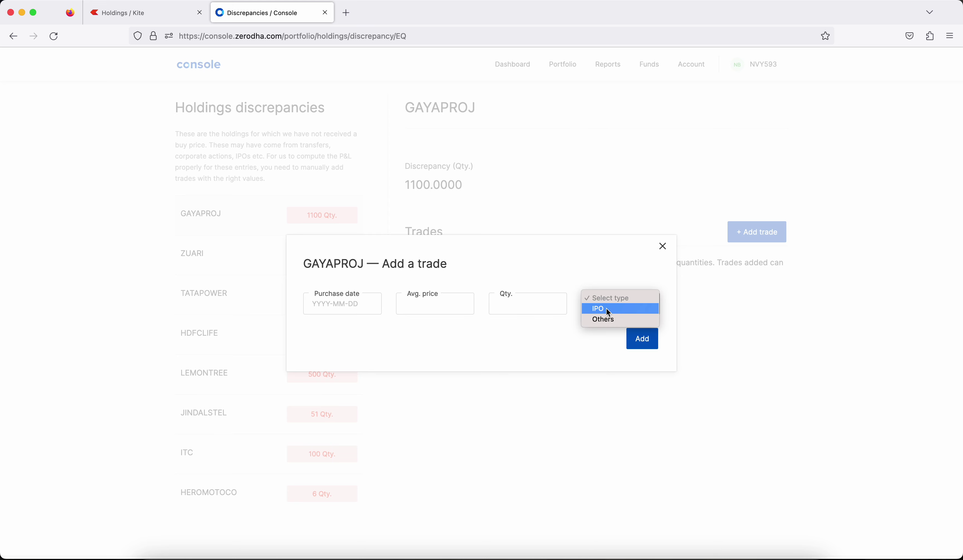
pyautogui.click(608, 319)
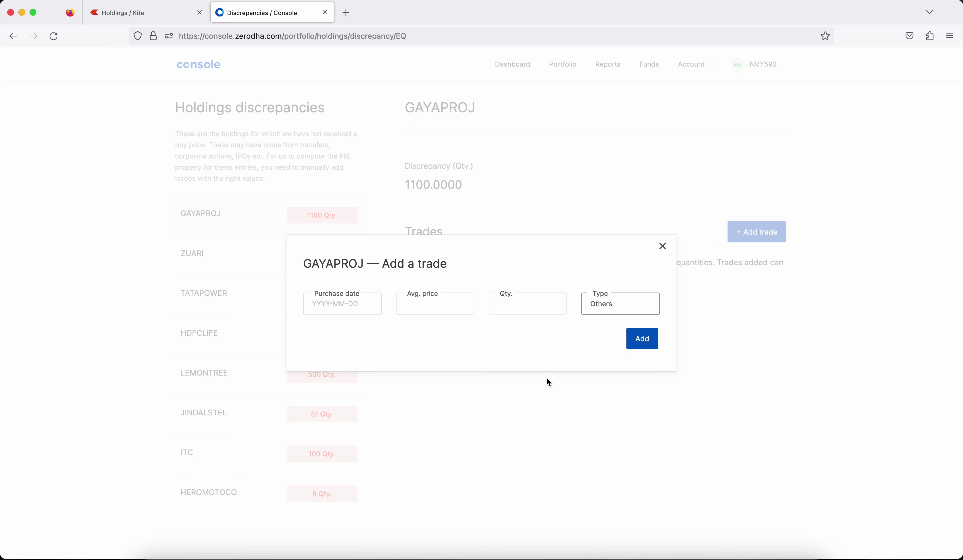
pyautogui.click(536, 311)
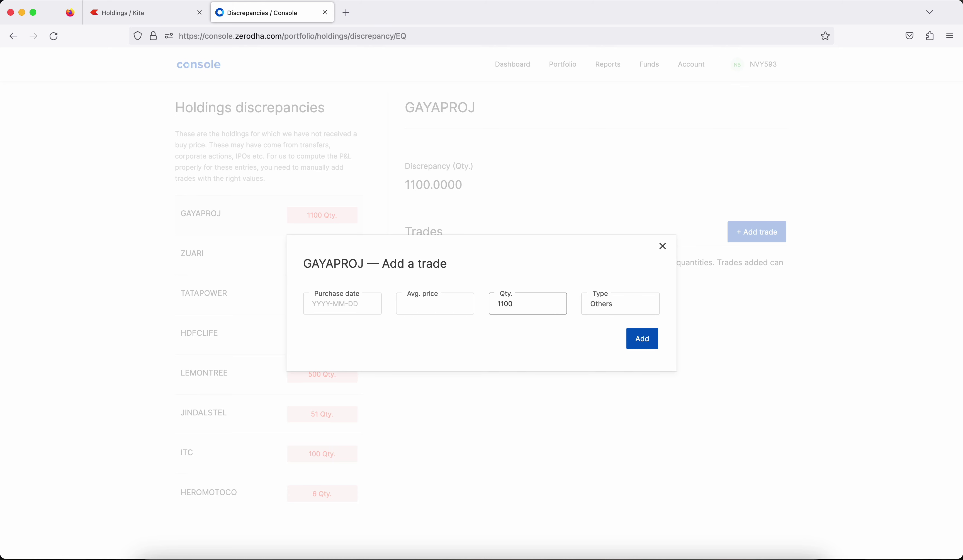
pyautogui.click(420, 305)
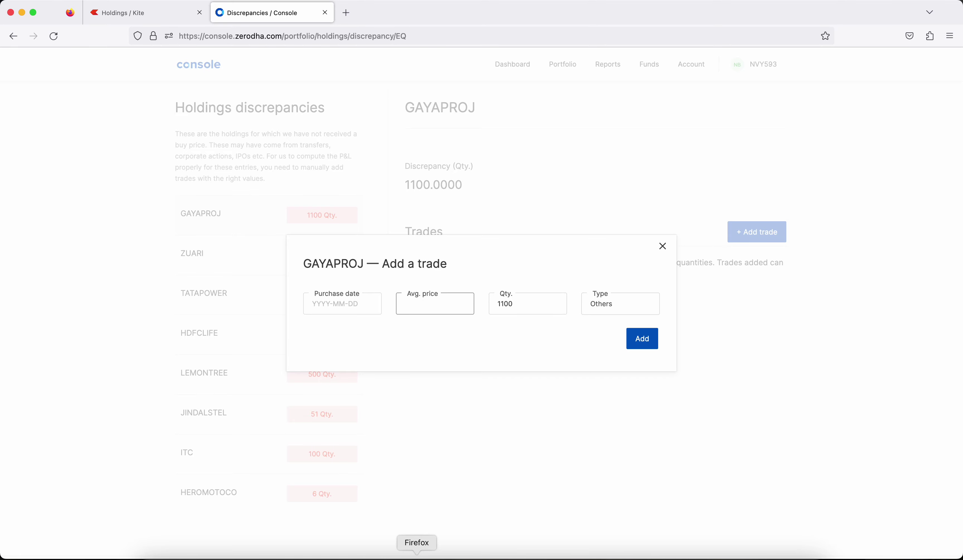
pyautogui.click(384, 557)
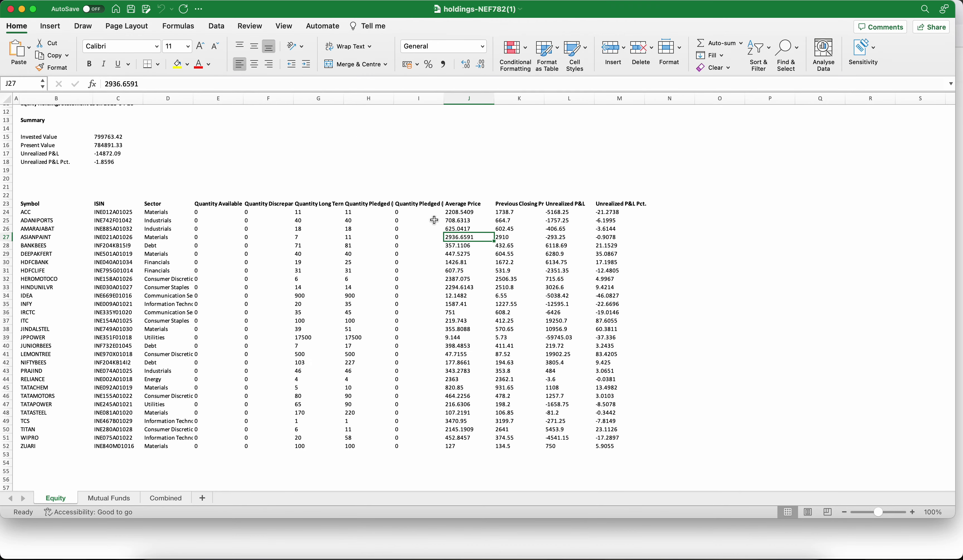
# Check ACC's average price 2208.5409 in row 24 of Excel, then return to Console.
pyautogui.click(463, 212)
pyautogui.click(35, 214)
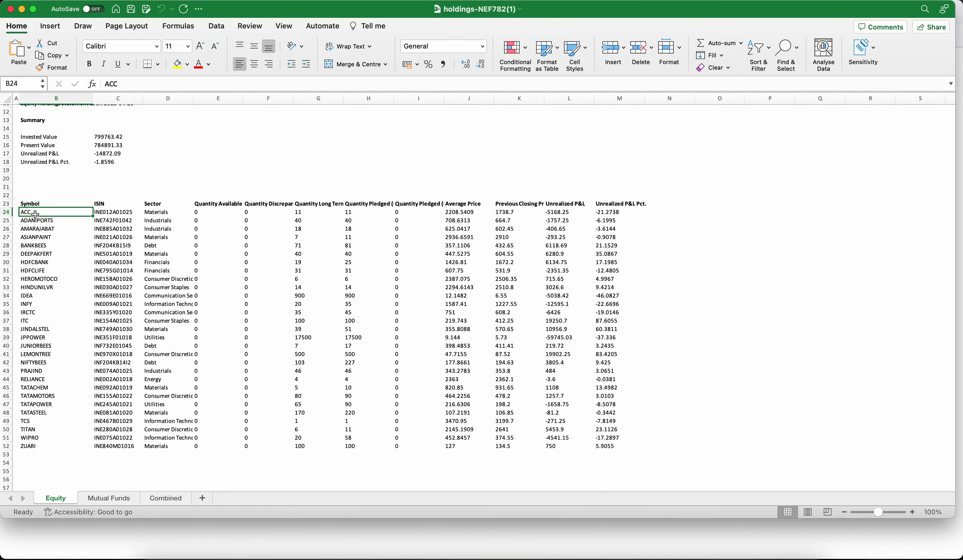
pyautogui.click(455, 212)
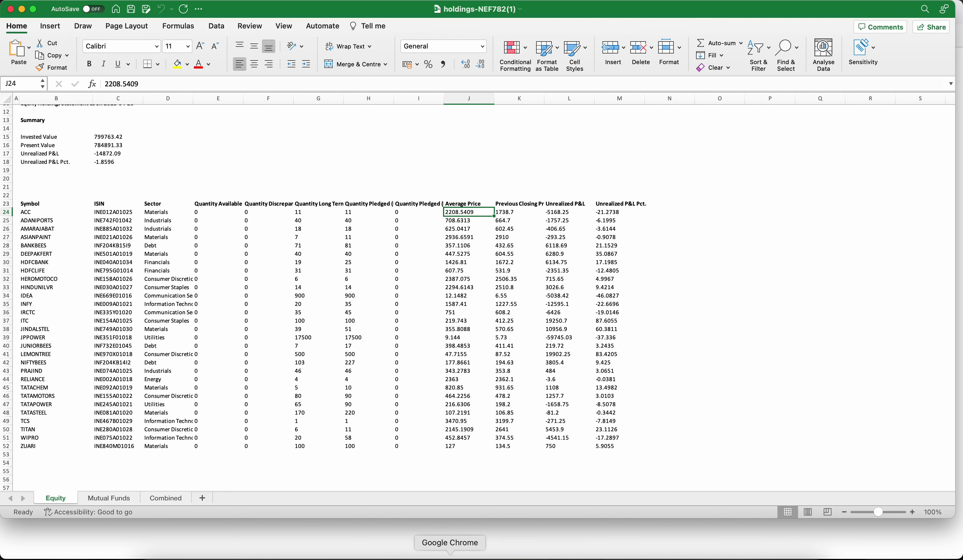
pyautogui.click(482, 554)
pyautogui.click(416, 556)
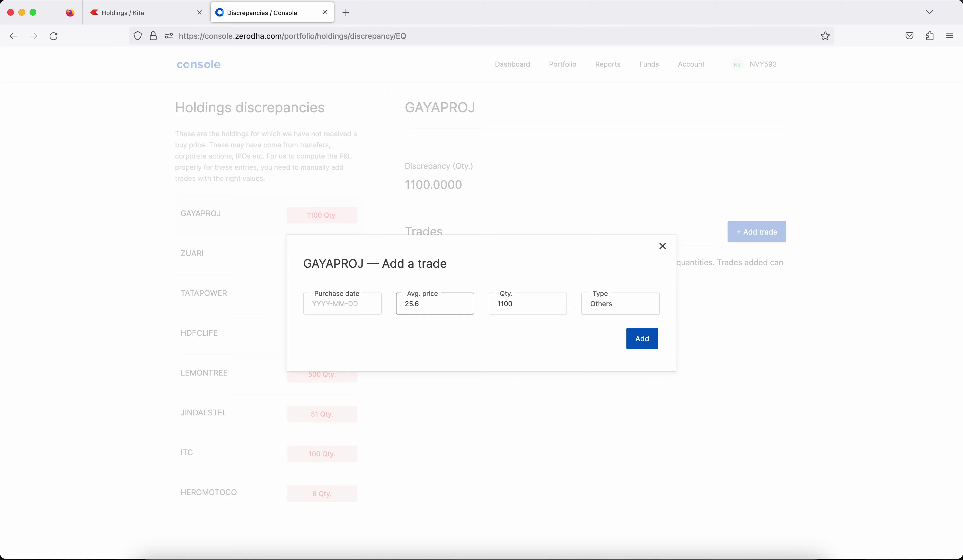
# Set the GAYAPROJ trade's purchase date to 2022-02-14.
pyautogui.click(344, 309)
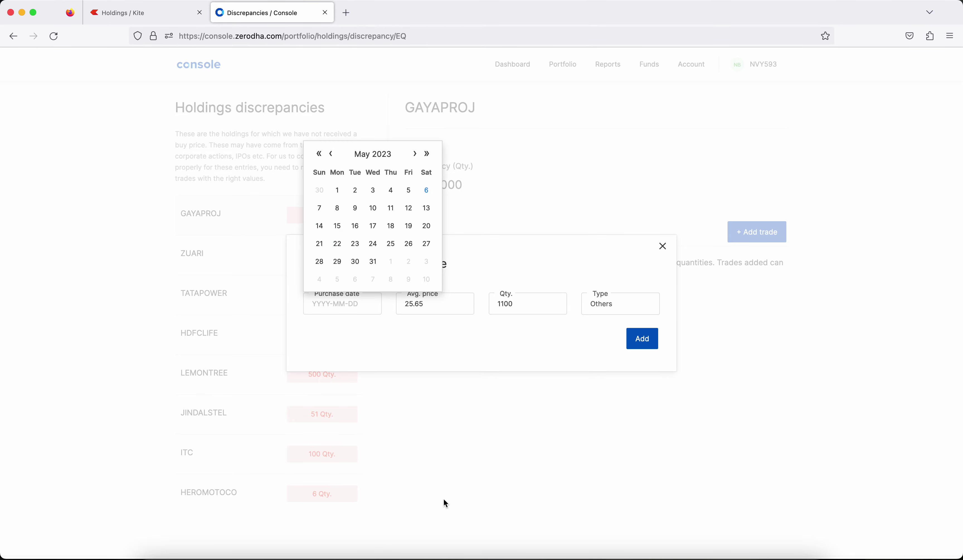
pyautogui.click(382, 555)
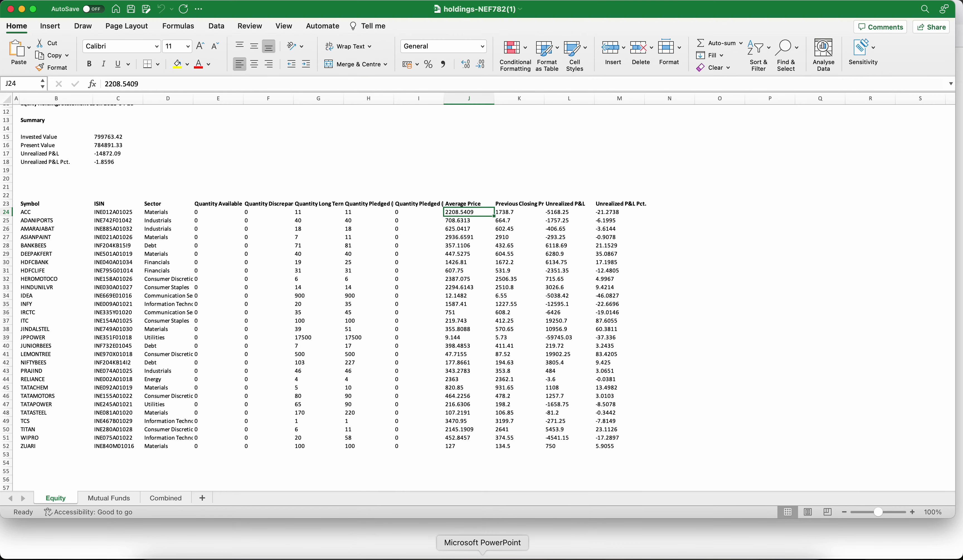
pyautogui.click(481, 555)
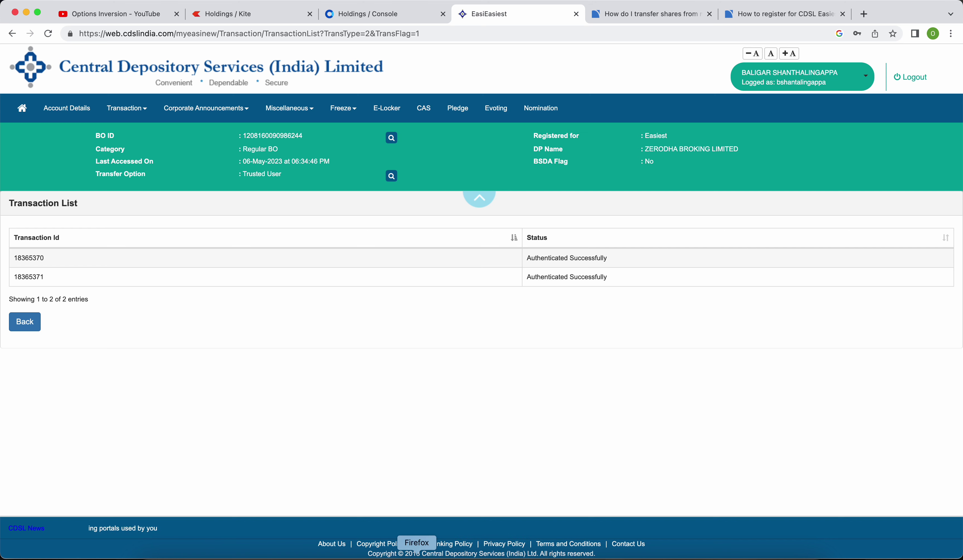
pyautogui.click(416, 555)
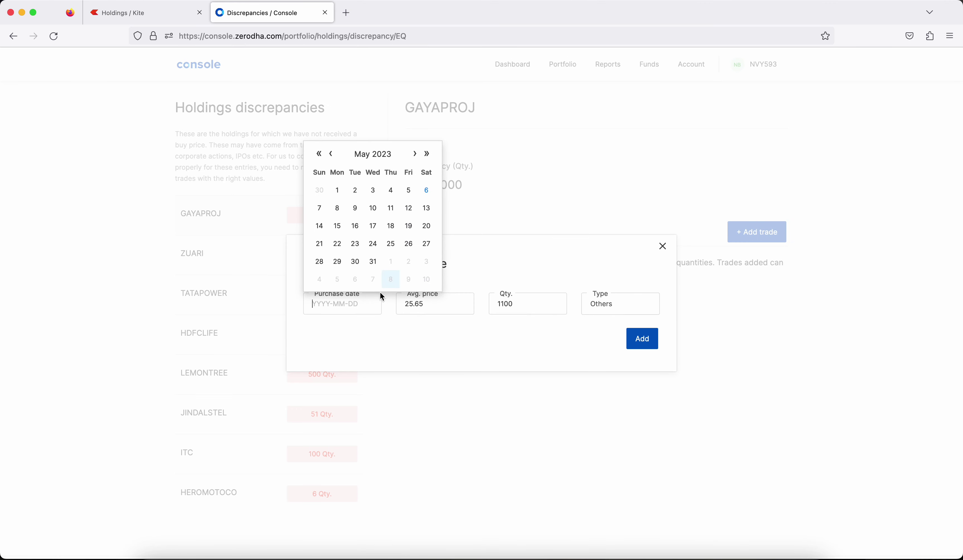
pyautogui.click(319, 154)
pyautogui.click(332, 156)
pyautogui.click(331, 155)
pyautogui.click(331, 156)
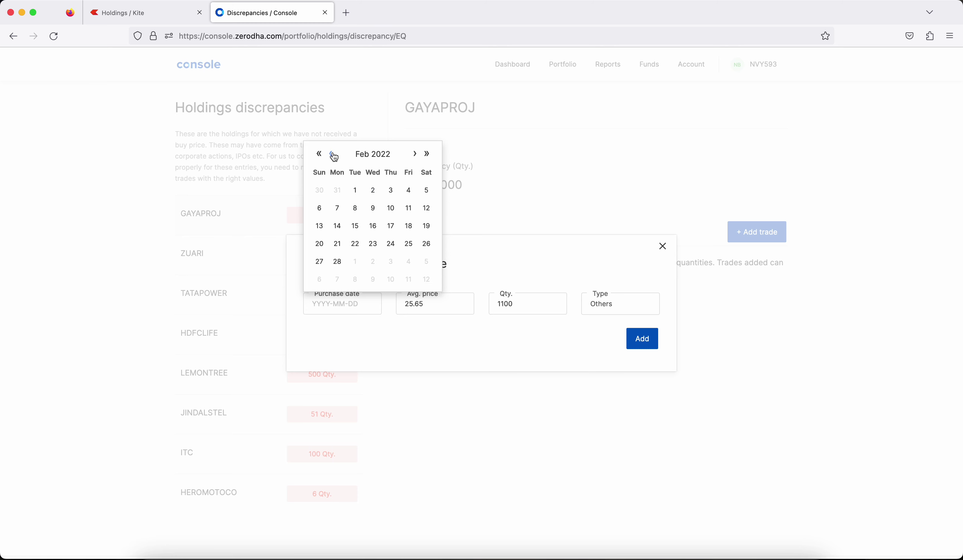
pyautogui.click(331, 229)
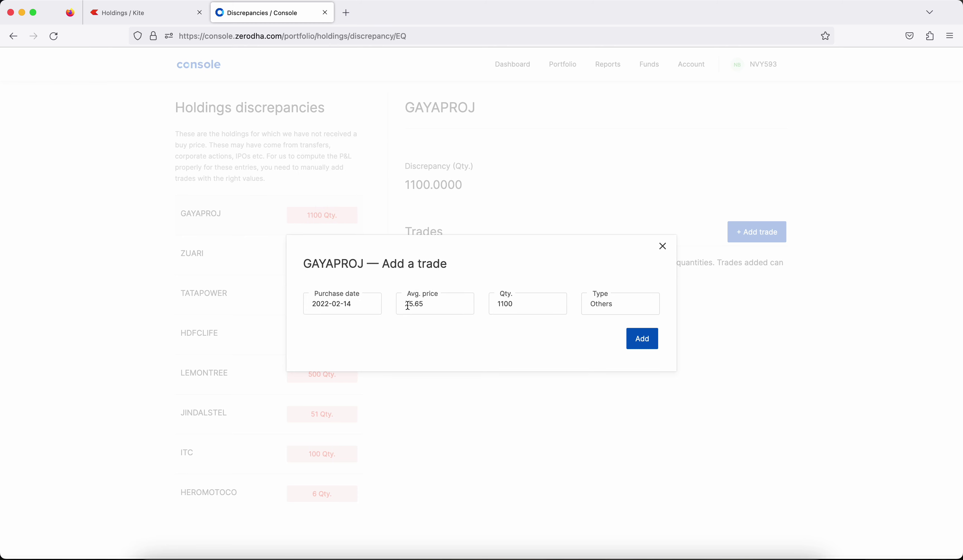
# Submit the GAYAPROJ trade at 25.65, then after rejection open ZUARI's discrepancy.
pyautogui.moveTo(406, 306); pyautogui.dragTo(432, 304)
pyautogui.click(384, 553)
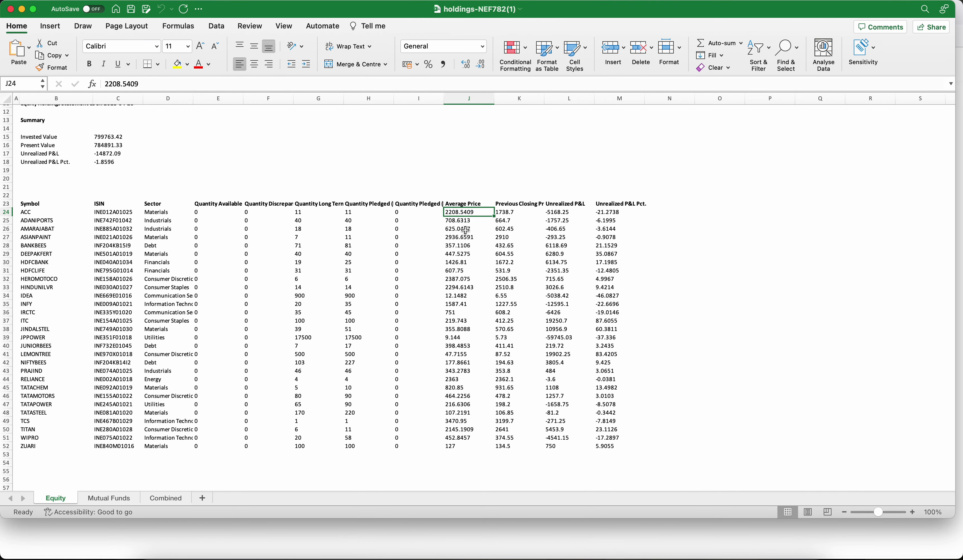
pyautogui.click(449, 554)
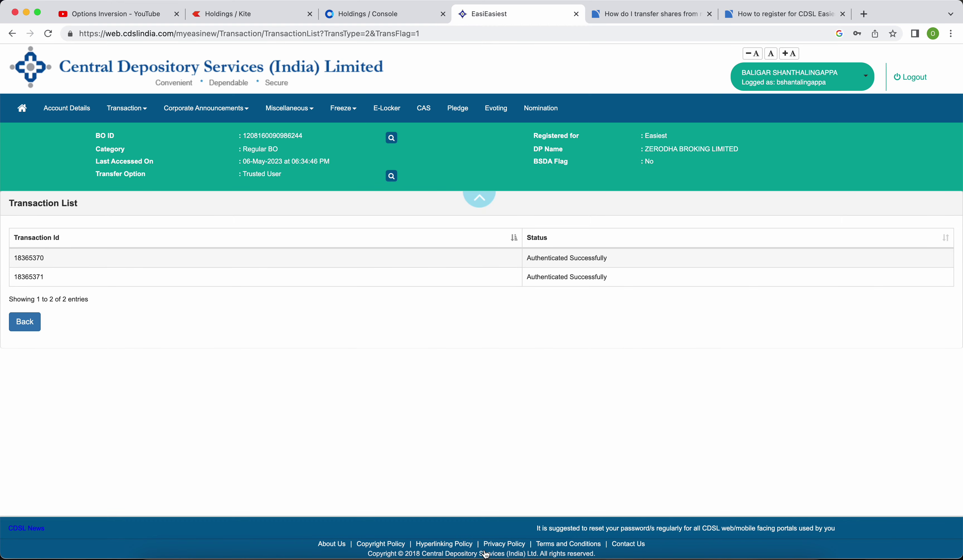
pyautogui.click(416, 554)
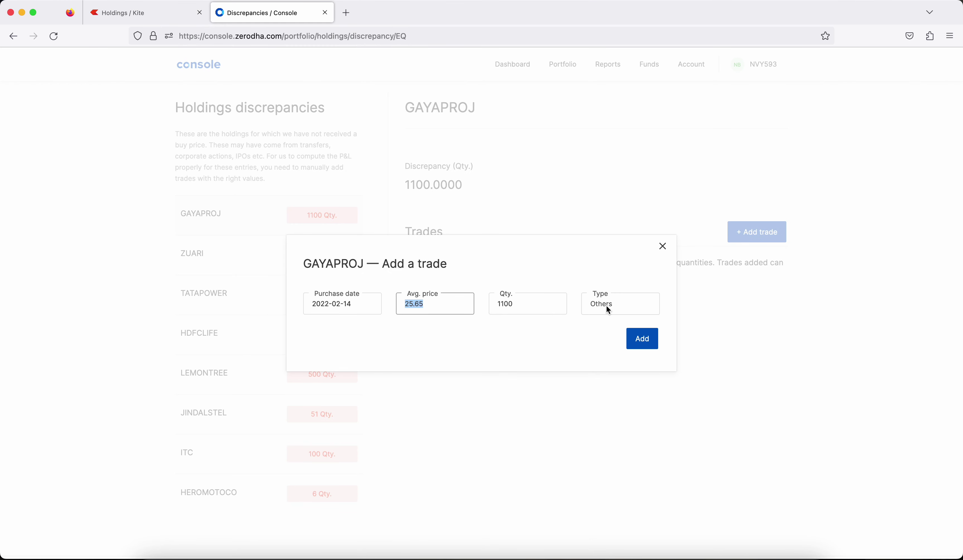
pyautogui.click(651, 343)
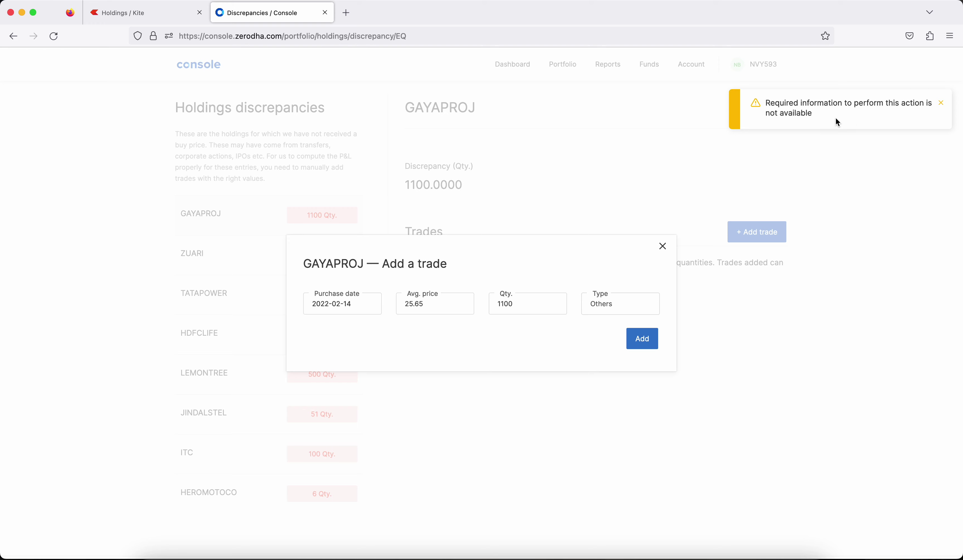
pyautogui.click(650, 348)
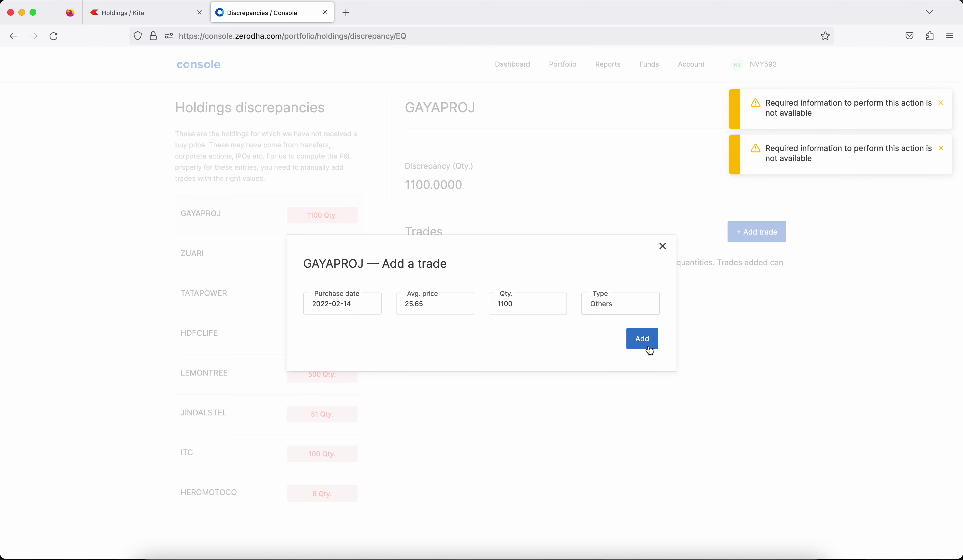
pyautogui.click(663, 248)
pyautogui.click(222, 261)
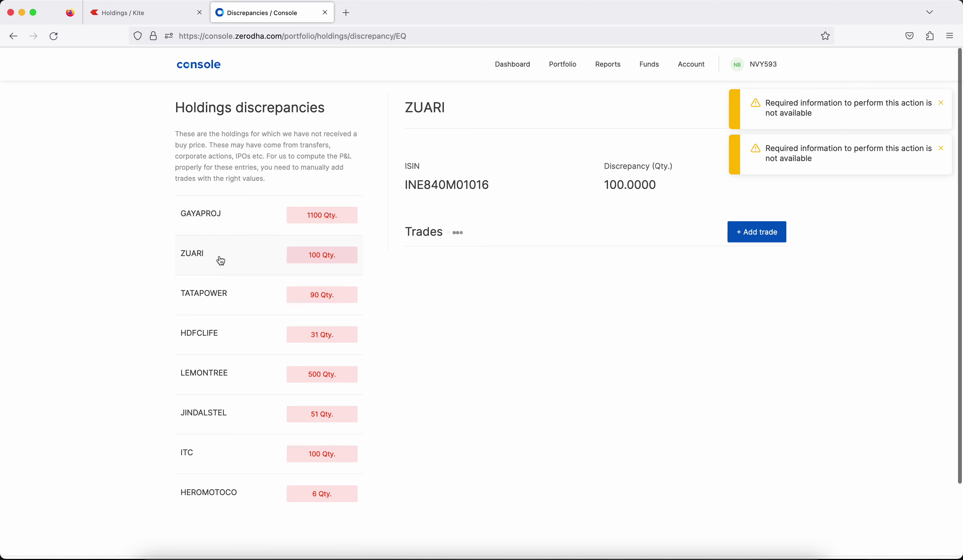
# Start a ZUARI trade with quantity 100 and average price 127, checked against Excel.
pyautogui.click(745, 240)
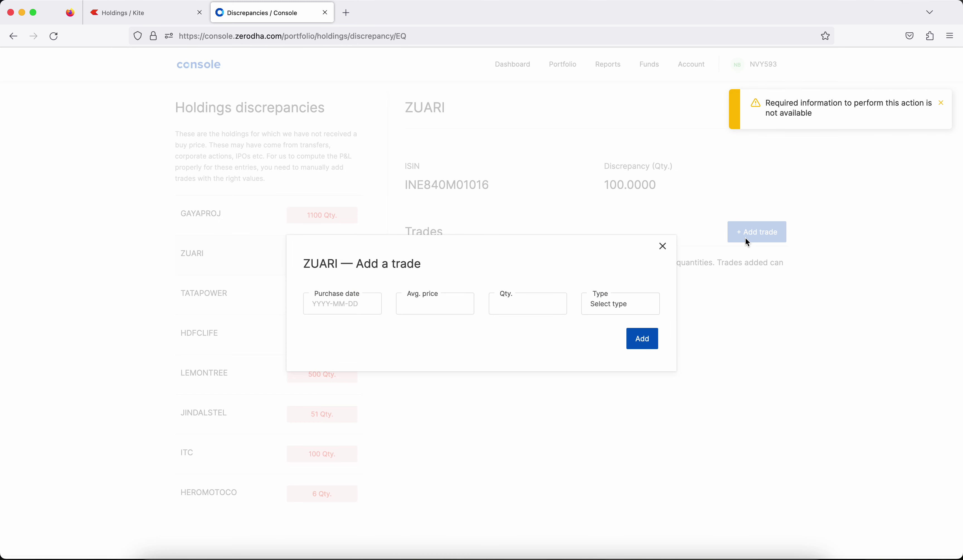
pyautogui.click(528, 299)
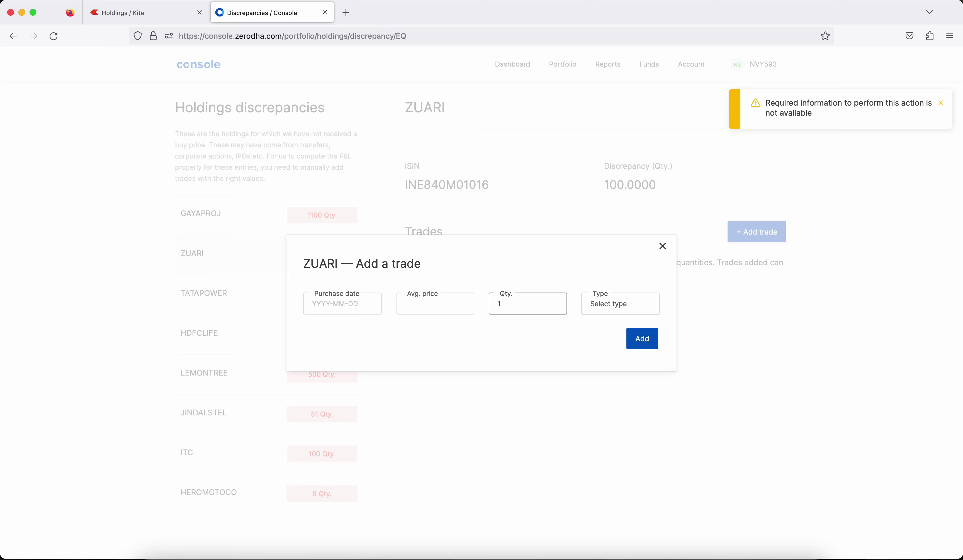
pyautogui.click(424, 316)
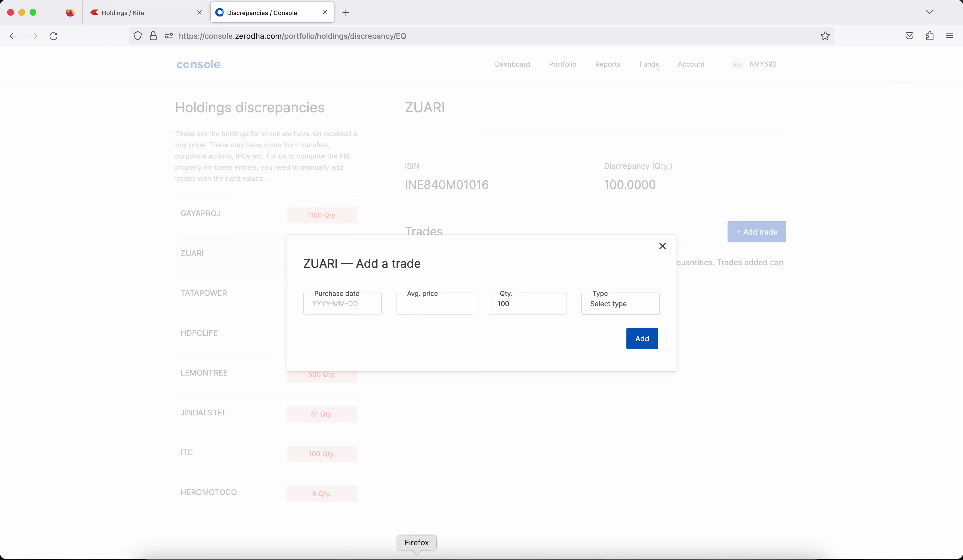
pyautogui.click(384, 556)
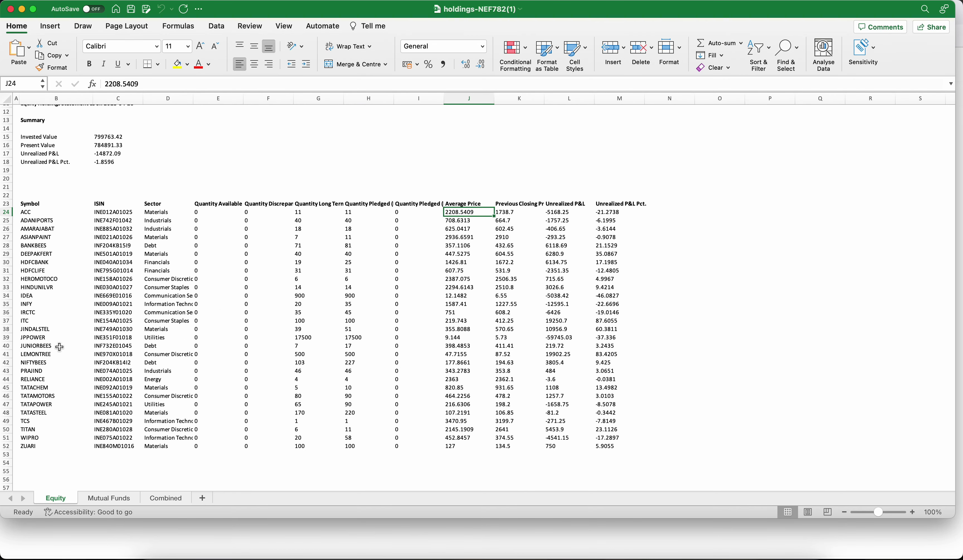
pyautogui.click(7, 445)
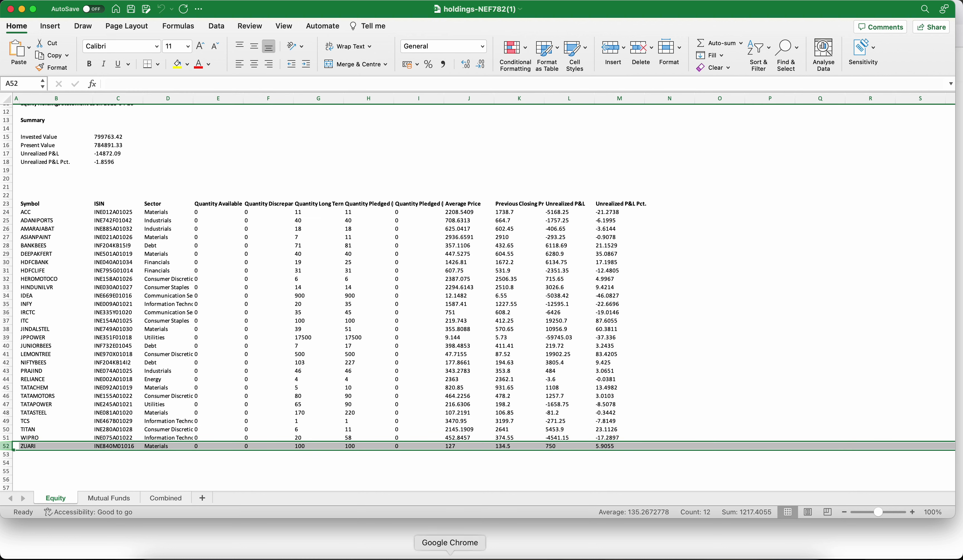
pyautogui.click(417, 555)
pyautogui.click(432, 306)
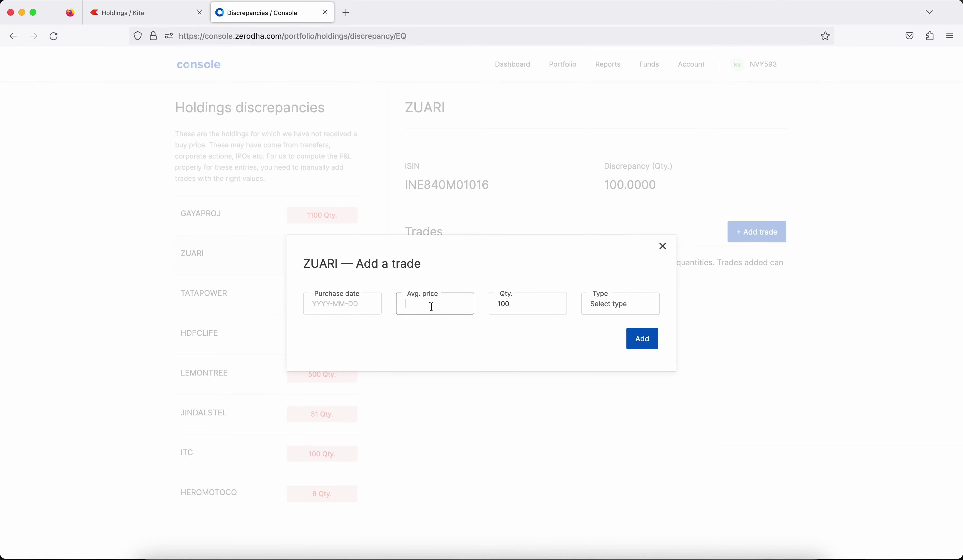
# Set the ZUARI trade's purchase date to 2022-03-14.
pyautogui.click(336, 307)
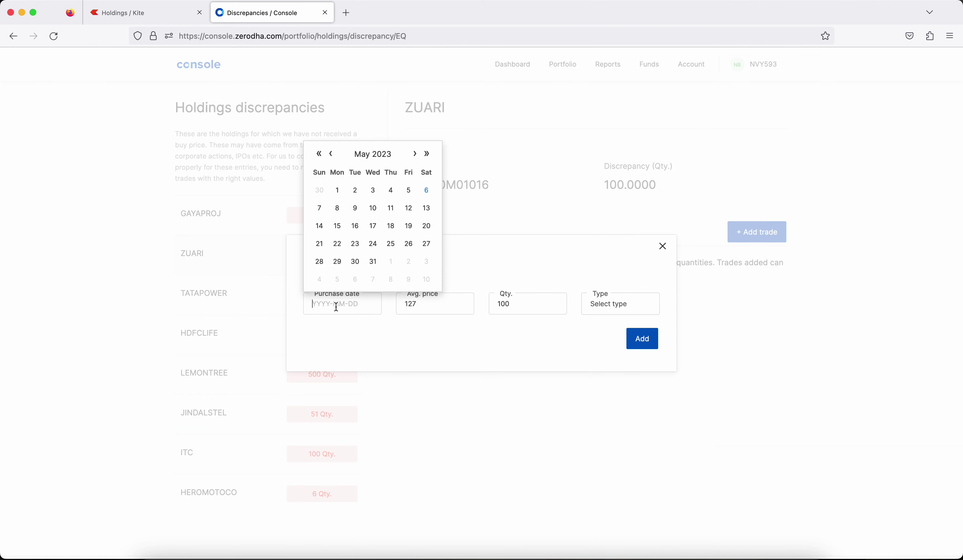
pyautogui.click(320, 155)
pyautogui.click(332, 155)
pyautogui.click(332, 154)
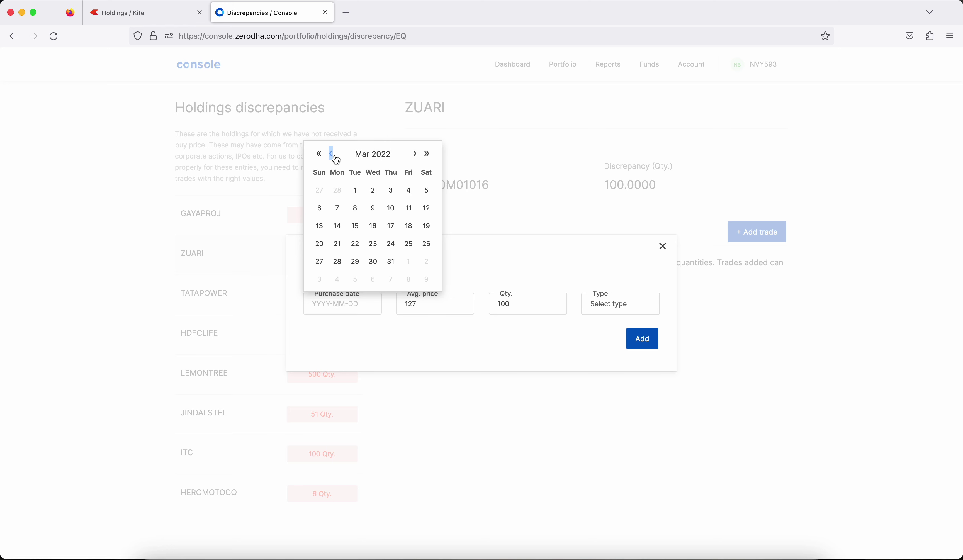
pyautogui.click(336, 225)
# Set the trade type to Others and add the ZUARI trade.
pyautogui.click(648, 342)
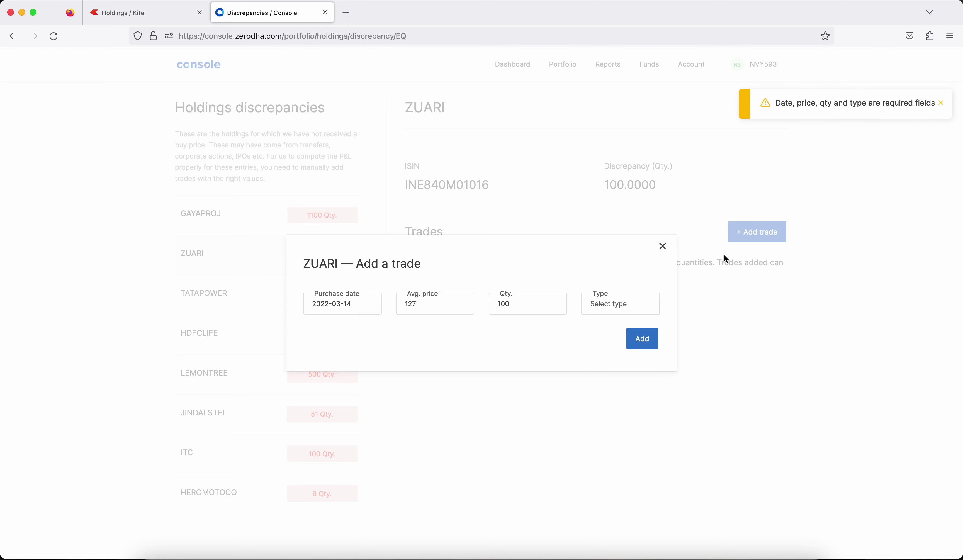
pyautogui.click(619, 304)
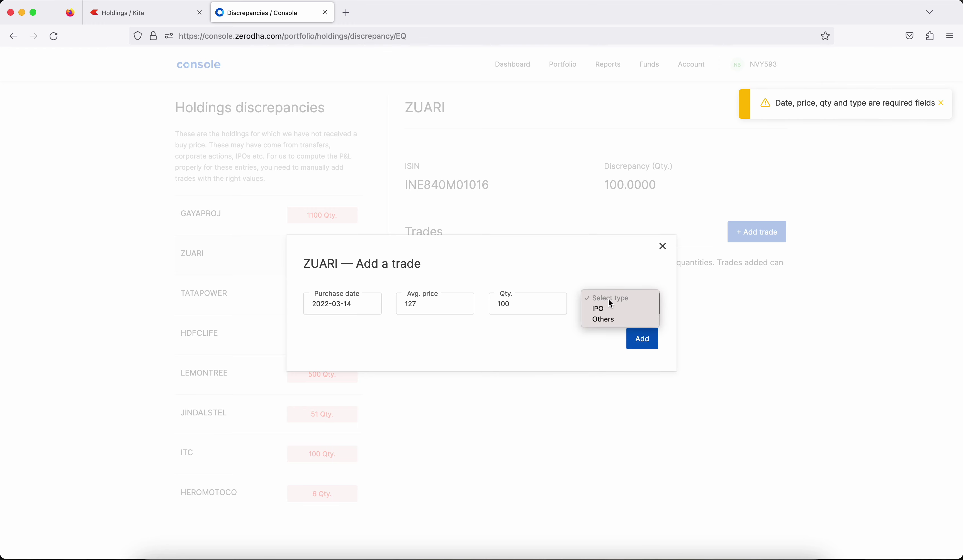
pyautogui.click(612, 318)
pyautogui.click(642, 346)
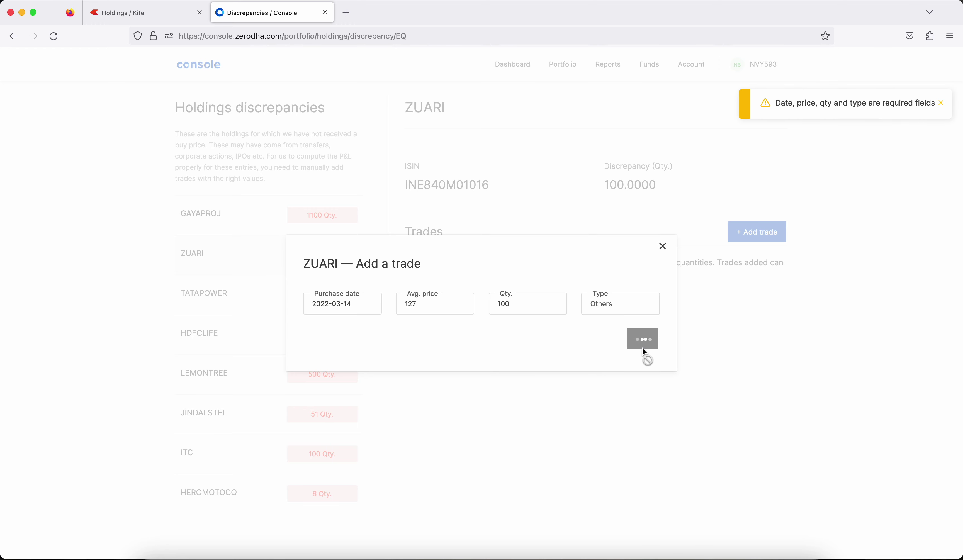
pyautogui.click(941, 102)
# Dismiss the trade-added notice, check the pending ZUARI trade's options, then return to Kite holdings.
pyautogui.click(940, 103)
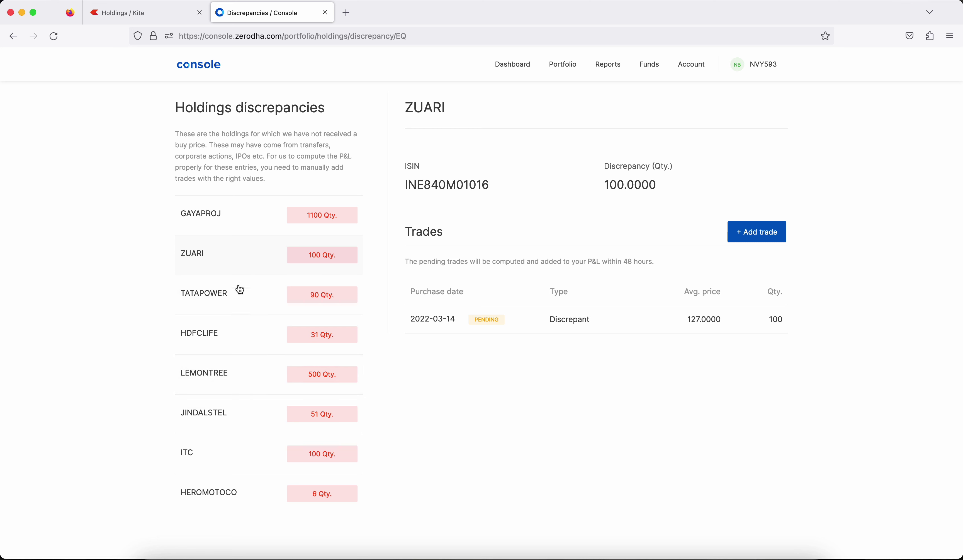
pyautogui.moveTo(597, 327)
pyautogui.click(531, 319)
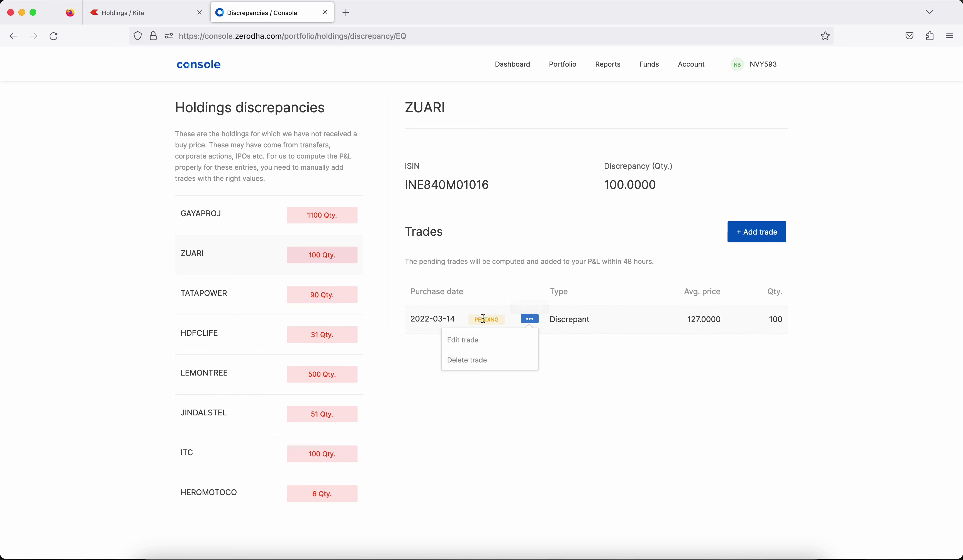
pyautogui.click(483, 319)
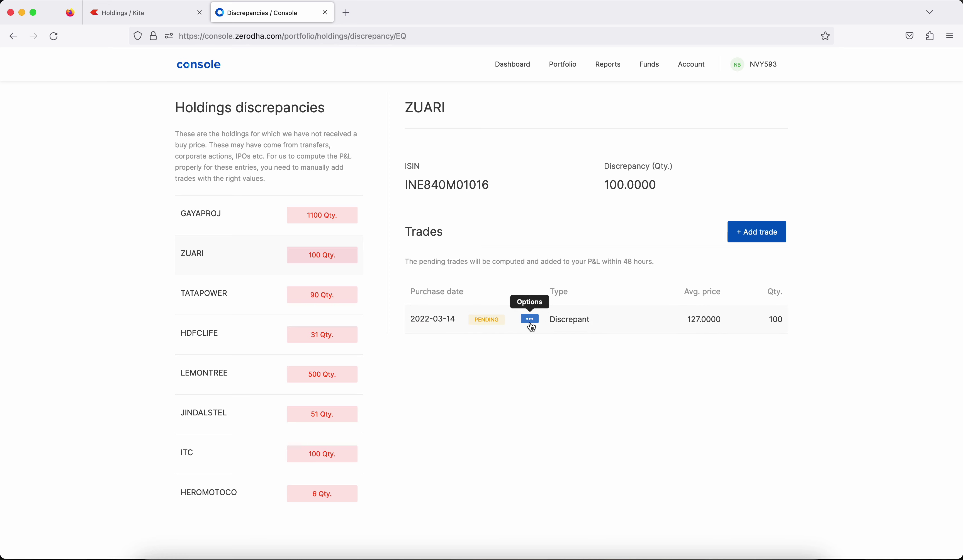
pyautogui.click(140, 15)
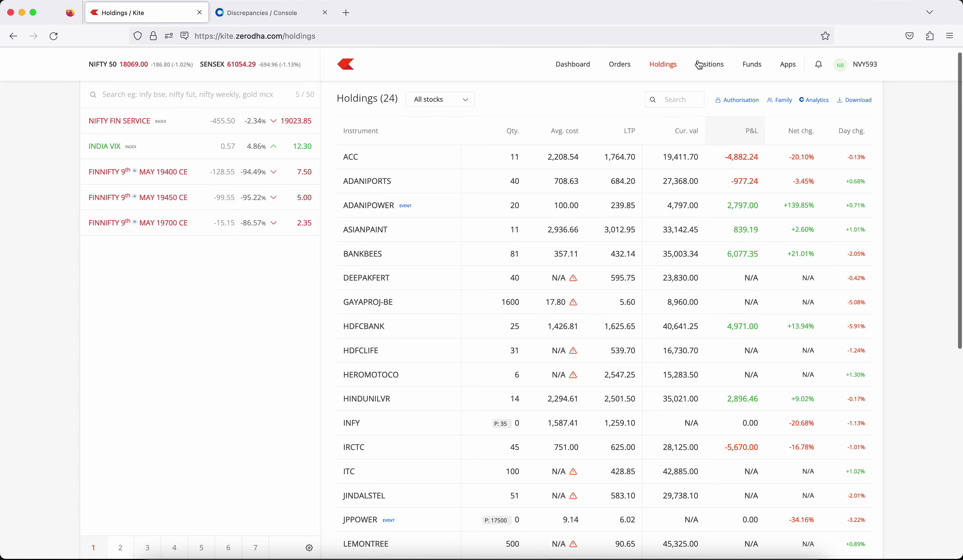
# Check BANKBEES's quantity of 81, LTP and present value, then return to the discrepancies page.
pyautogui.click(820, 102)
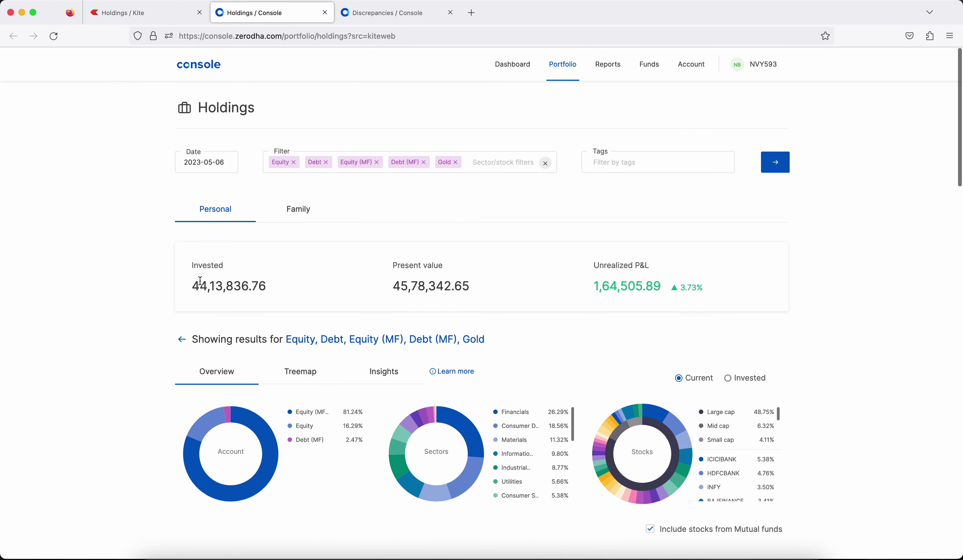
pyautogui.scroll(-10, 238, 344)
pyautogui.scroll(-1, 238, 344)
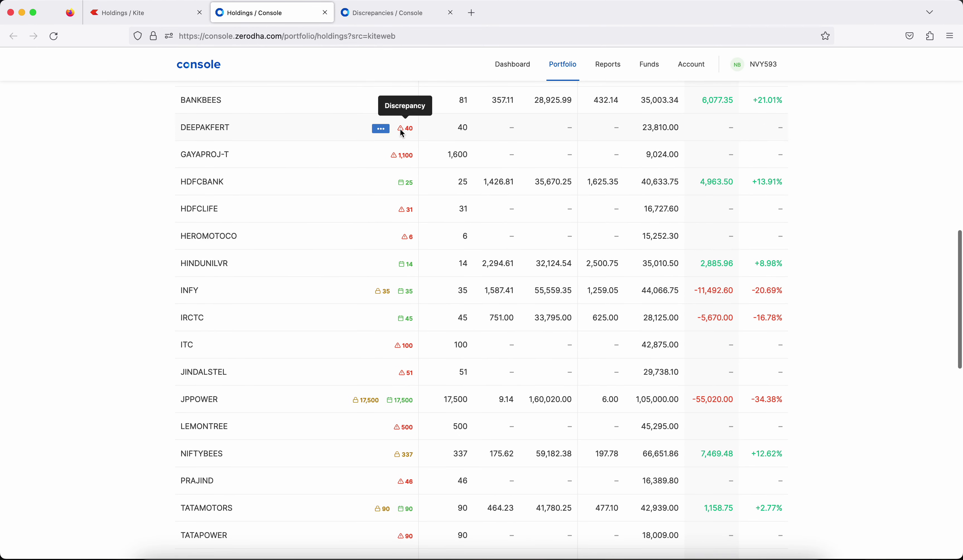
pyautogui.scroll(3, 419, 210)
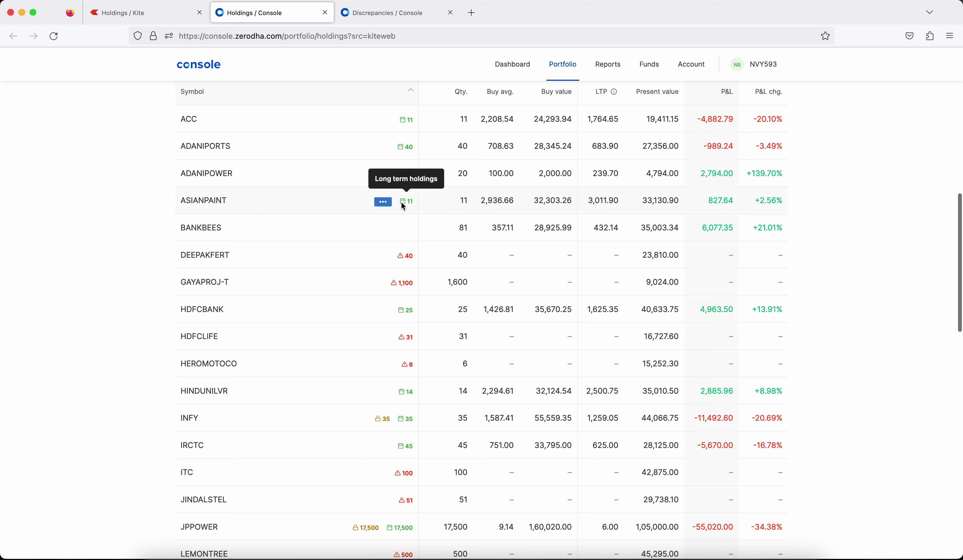
pyautogui.click(462, 229)
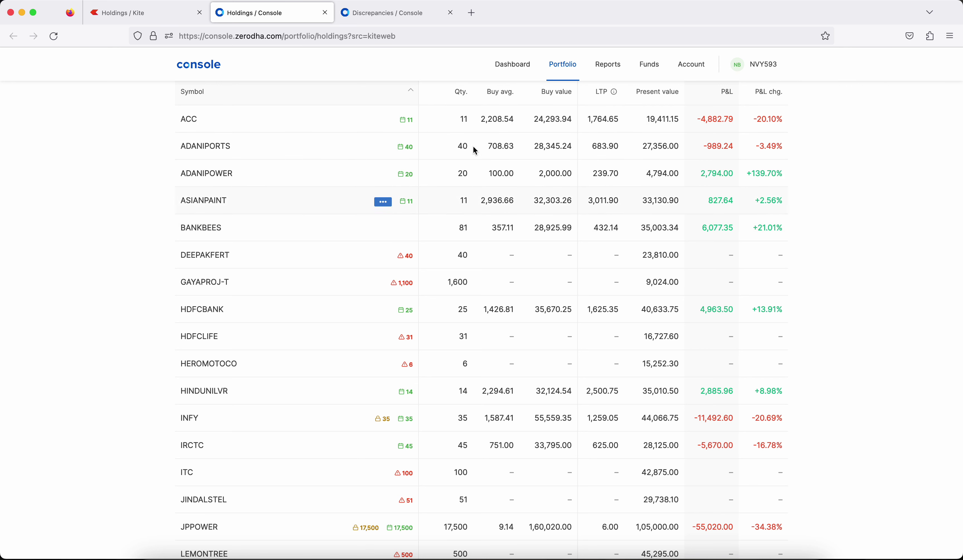
pyautogui.doubleClick(462, 228)
pyautogui.moveTo(598, 227); pyautogui.dragTo(674, 227)
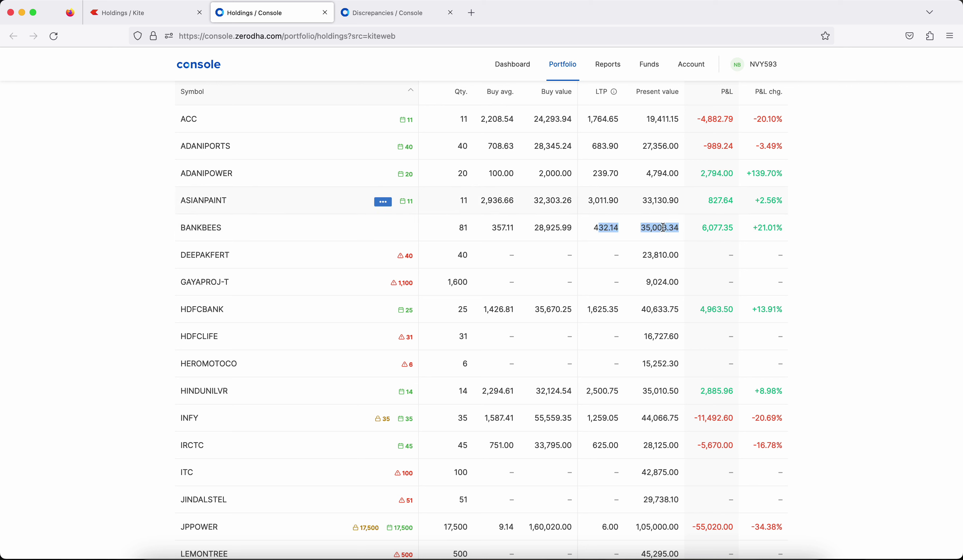
pyautogui.click(822, 272)
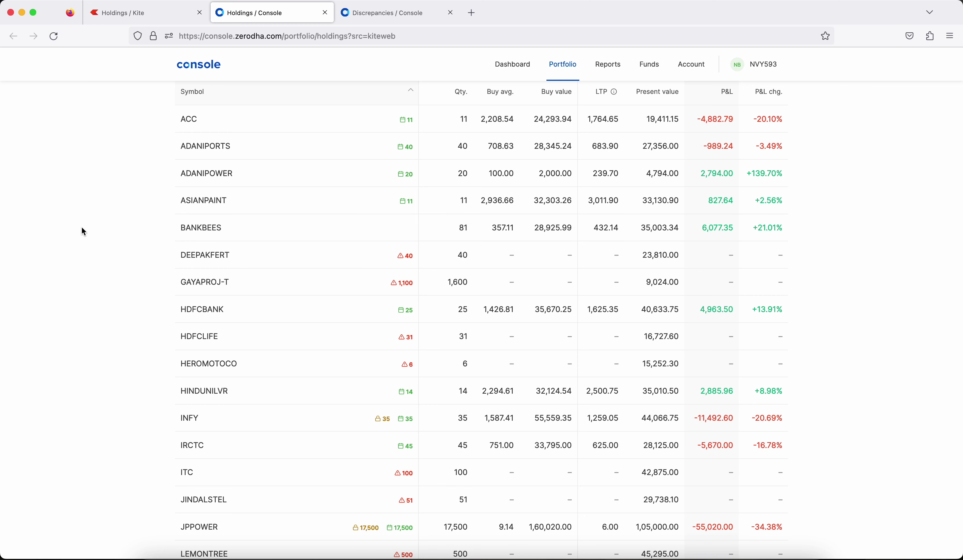
pyautogui.click(398, 13)
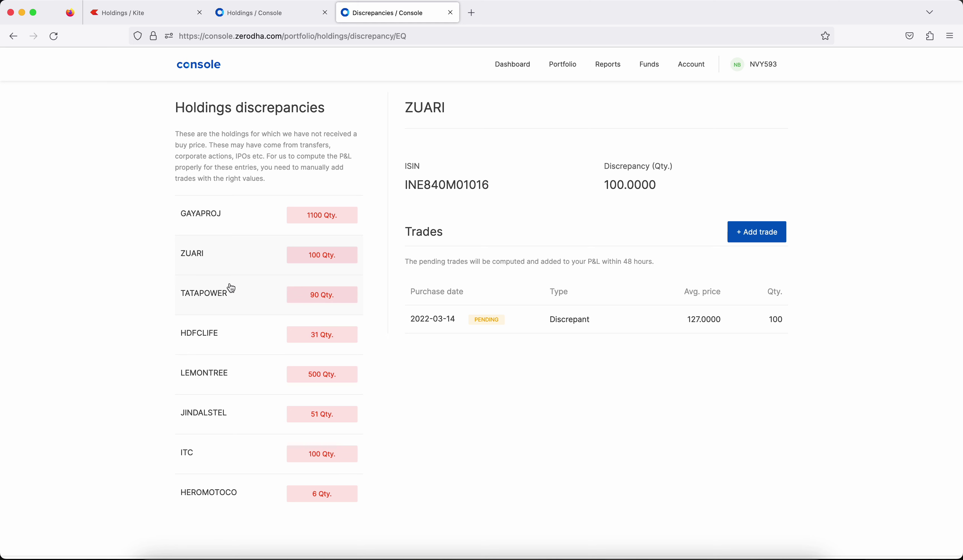
# Start a manual TATAPOWER trade with quantity 90 and trade type Others.
pyautogui.click(232, 294)
pyautogui.click(756, 232)
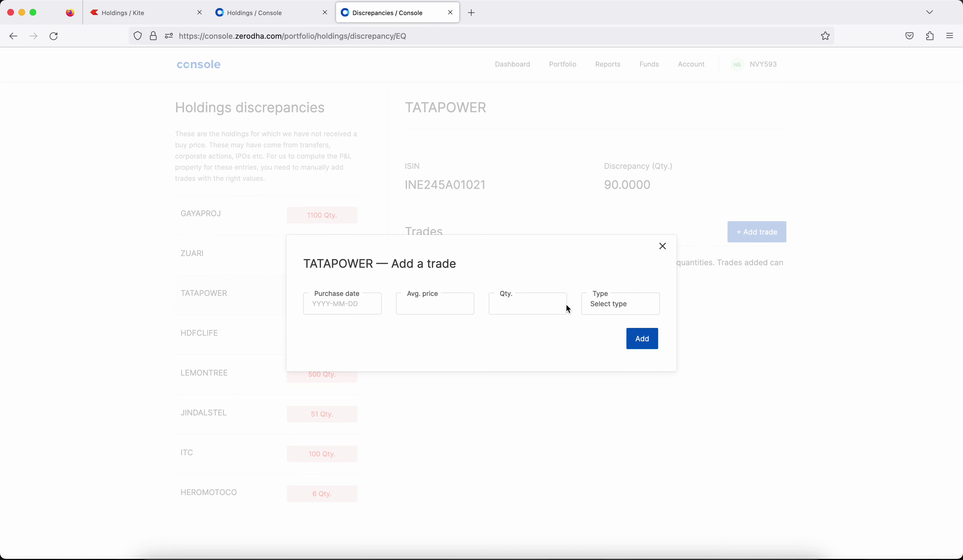
pyautogui.click(519, 309)
pyautogui.write('90')
pyautogui.click(611, 304)
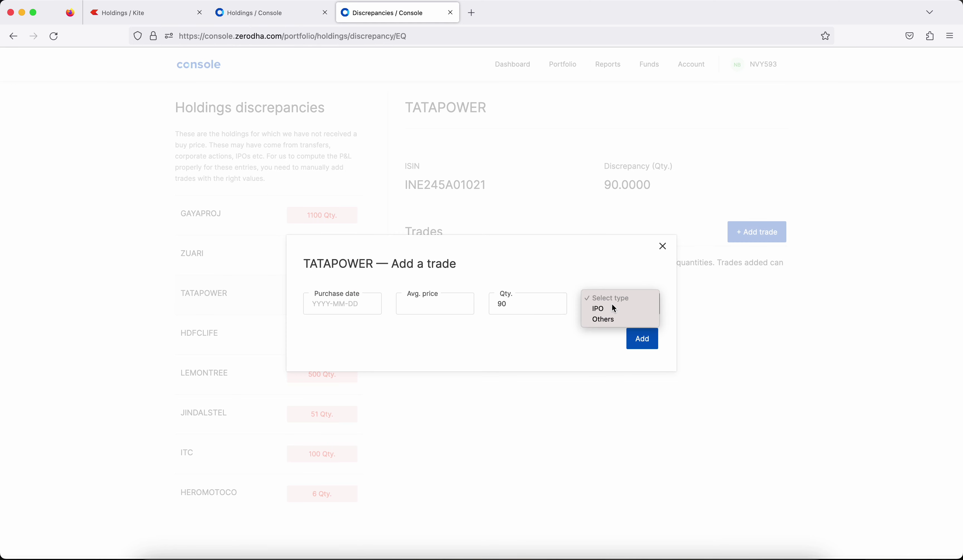
pyautogui.click(612, 319)
# Set the TATAPOWER trade's purchase date to 2022-06-21.
pyautogui.click(327, 304)
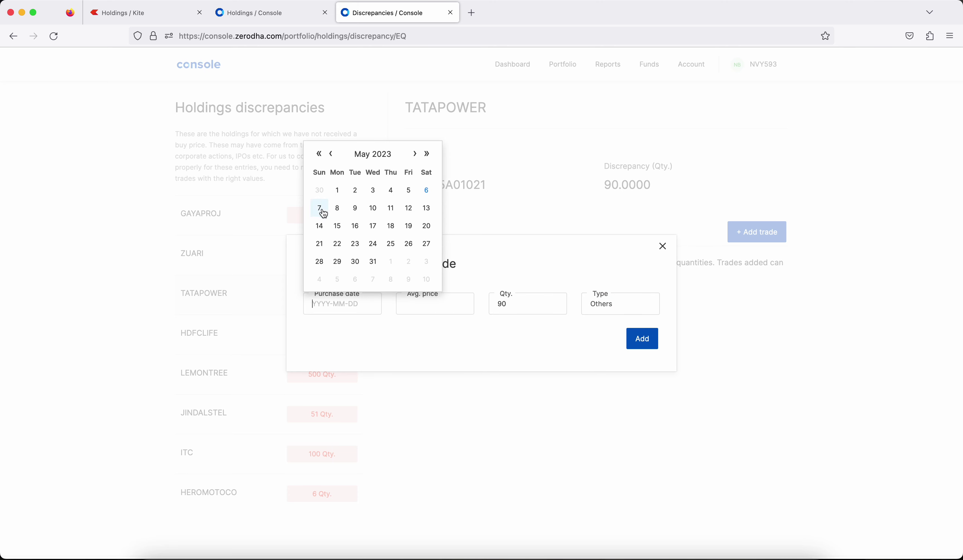
pyautogui.click(319, 154)
pyautogui.click(331, 155)
pyautogui.click(414, 154)
pyautogui.click(414, 154)
pyautogui.click(359, 253)
# Enter the 216.6306 average price from the Excel sheet and save the trade.
pyautogui.click(419, 302)
pyautogui.click(384, 556)
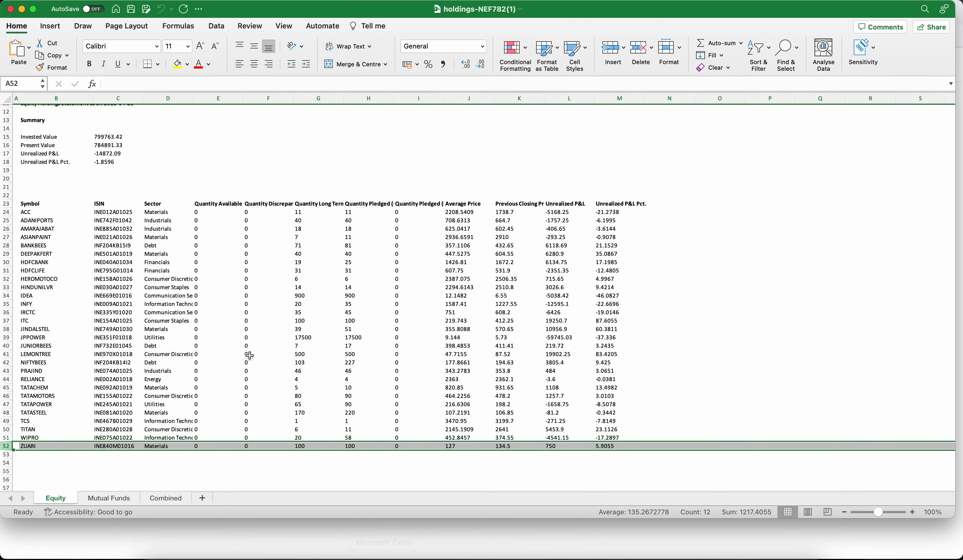
pyautogui.click(7, 405)
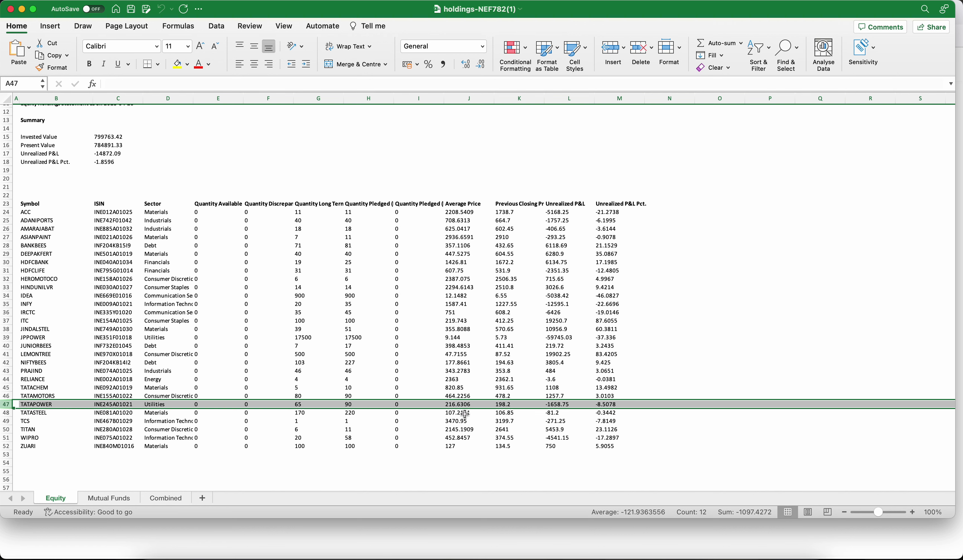
pyautogui.click(417, 556)
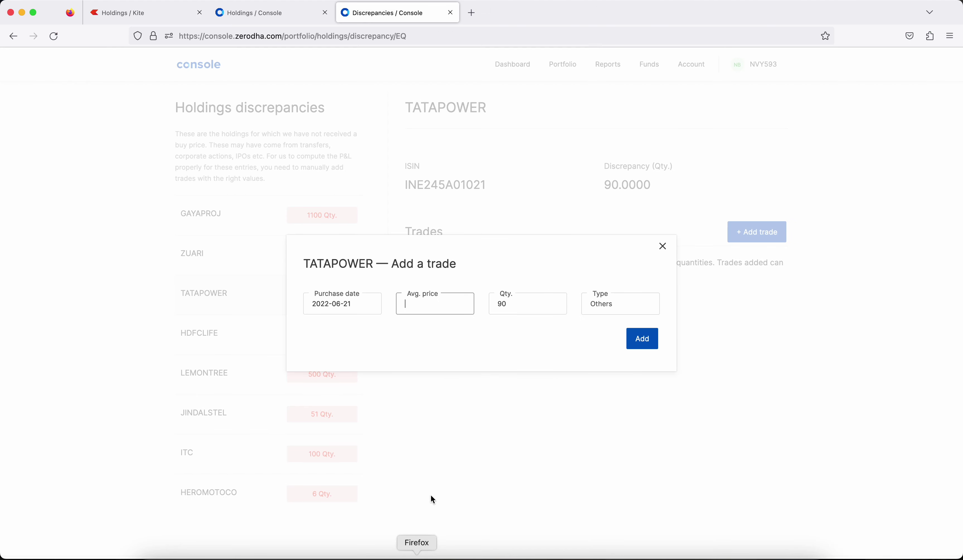
pyautogui.write('216.6306')
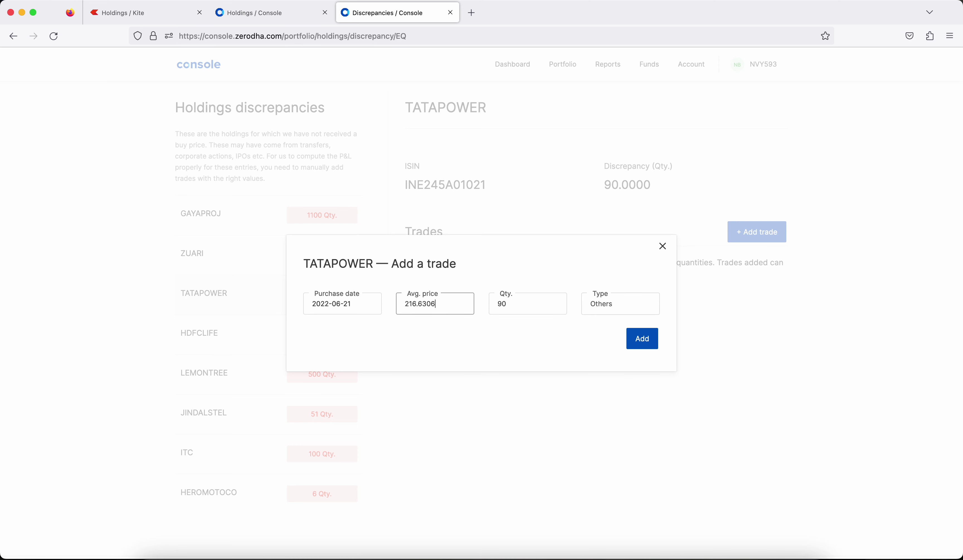
pyautogui.click(649, 340)
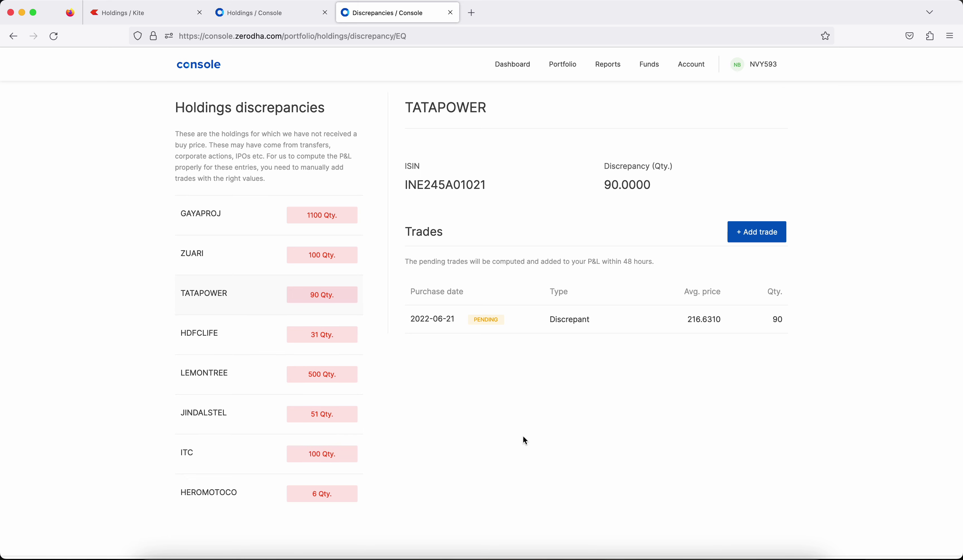
pyautogui.click(286, 15)
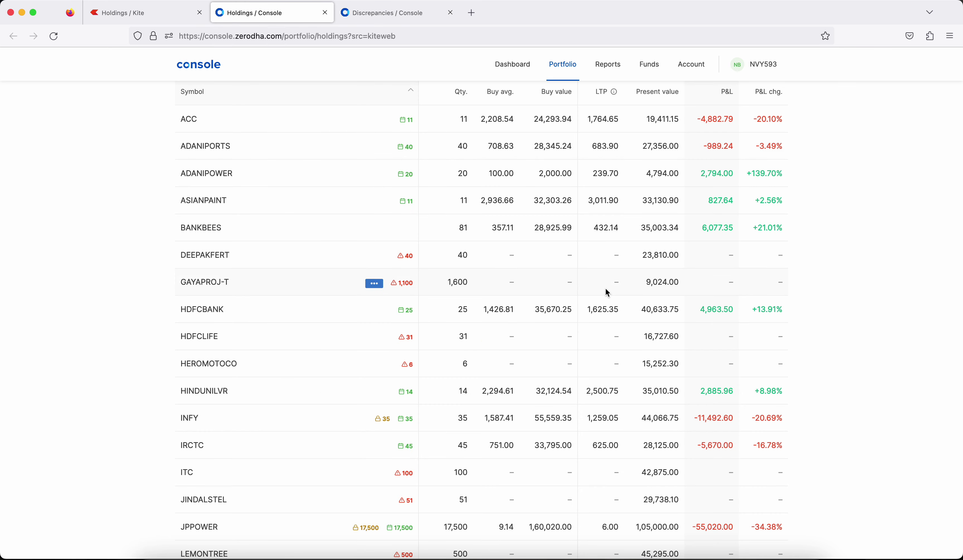
# Reload Console holdings to show the new TATAPOWER trade, then return to the Steps slide.
pyautogui.click(55, 38)
pyautogui.scroll(-5, 556, 309)
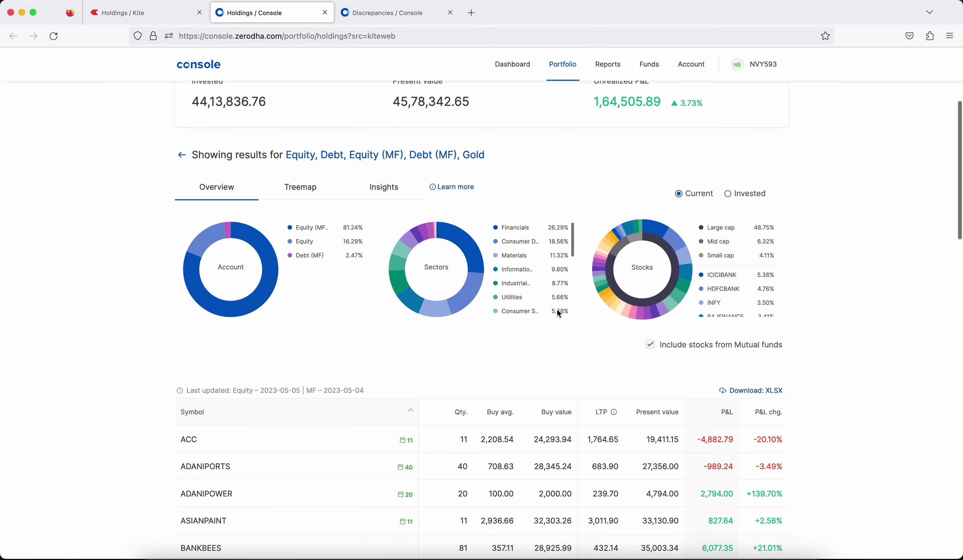
pyautogui.scroll(-5, 557, 308)
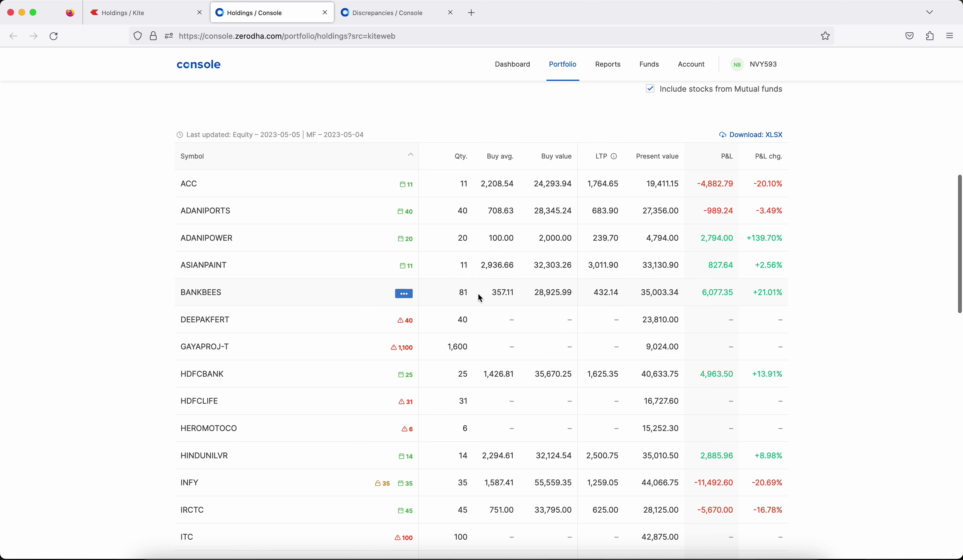
pyautogui.click(482, 557)
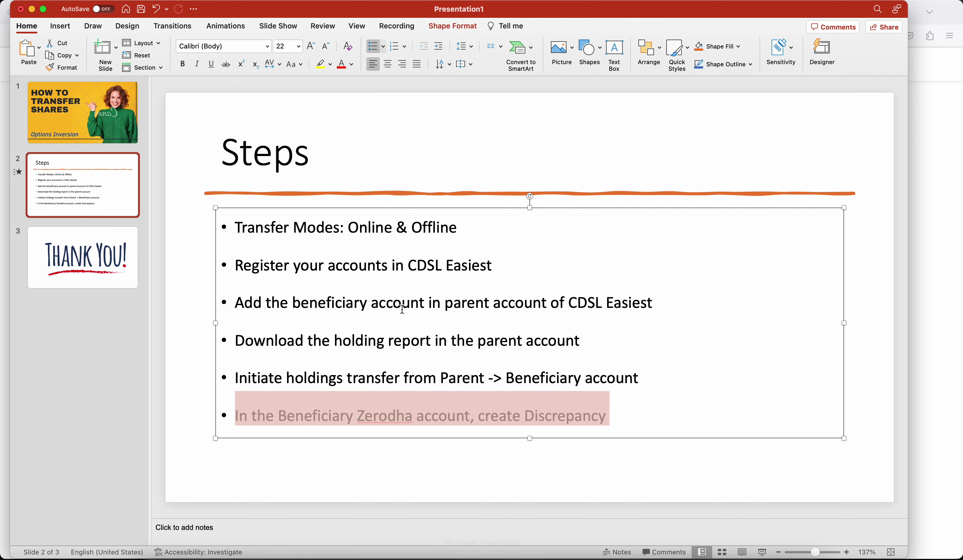
# Select all six bullets on the Steps slide, then return to the CDSL transaction list.
pyautogui.click(242, 239)
pyautogui.moveTo(234, 228); pyautogui.dragTo(694, 427)
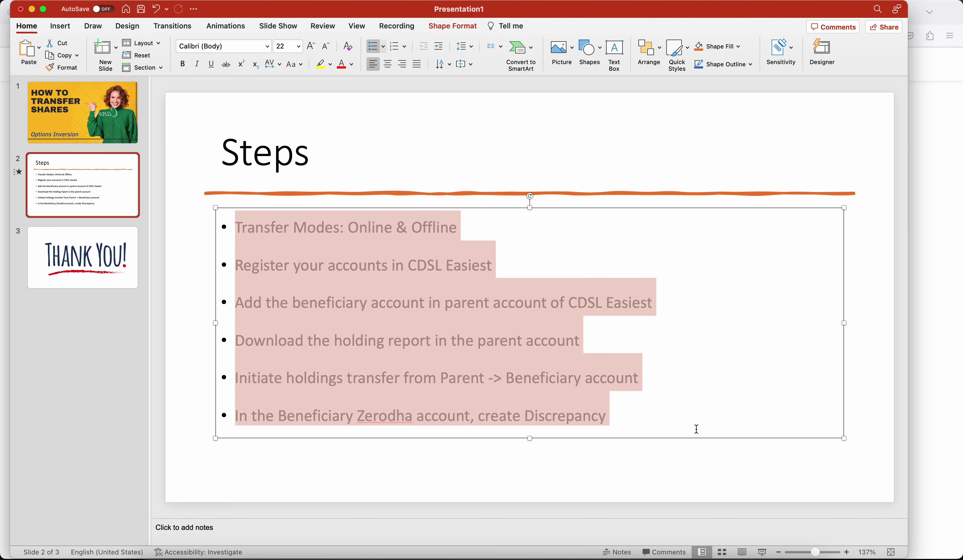
pyautogui.click(446, 554)
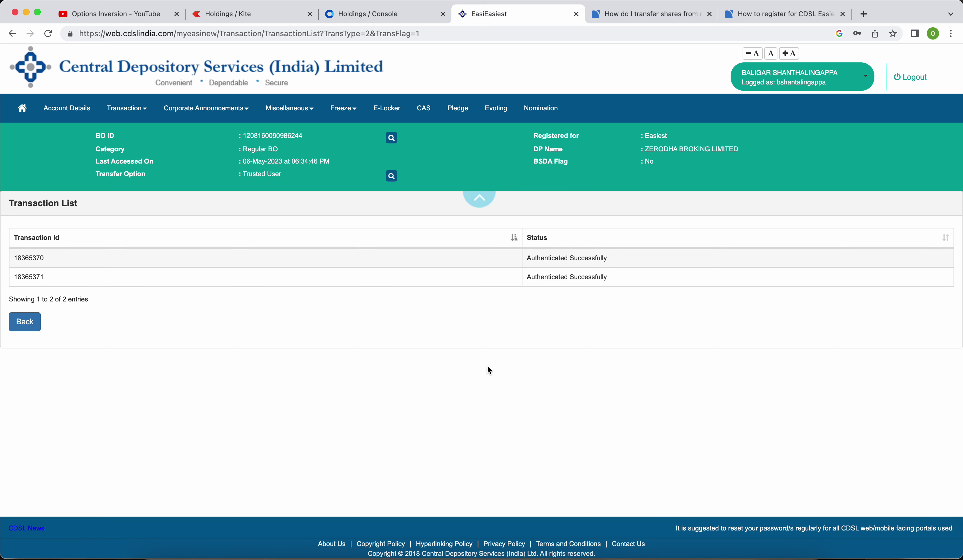
# Download the second account's Console holdings as XLSX, then open CDSL Easiest's Transaction menu.
pyautogui.click(383, 12)
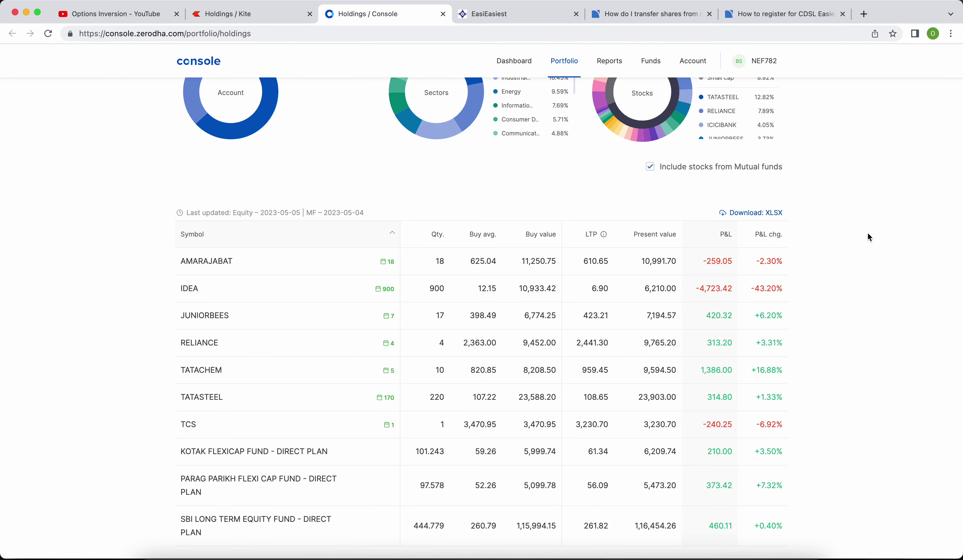
pyautogui.click(765, 212)
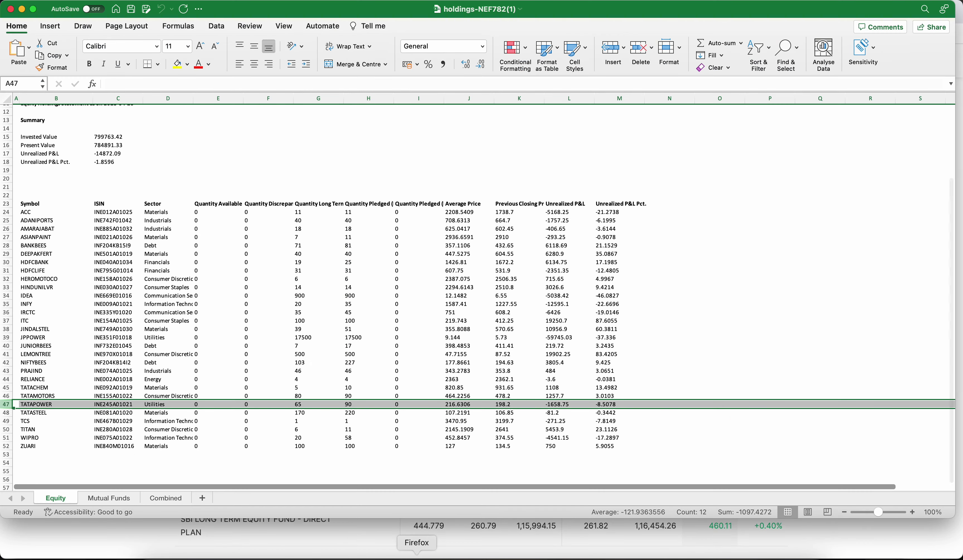
pyautogui.click(417, 553)
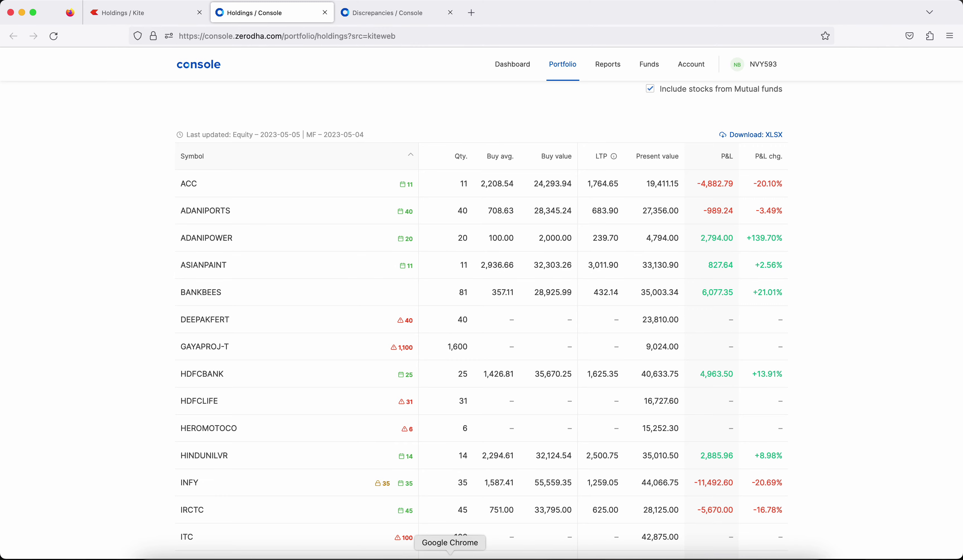
pyautogui.click(450, 556)
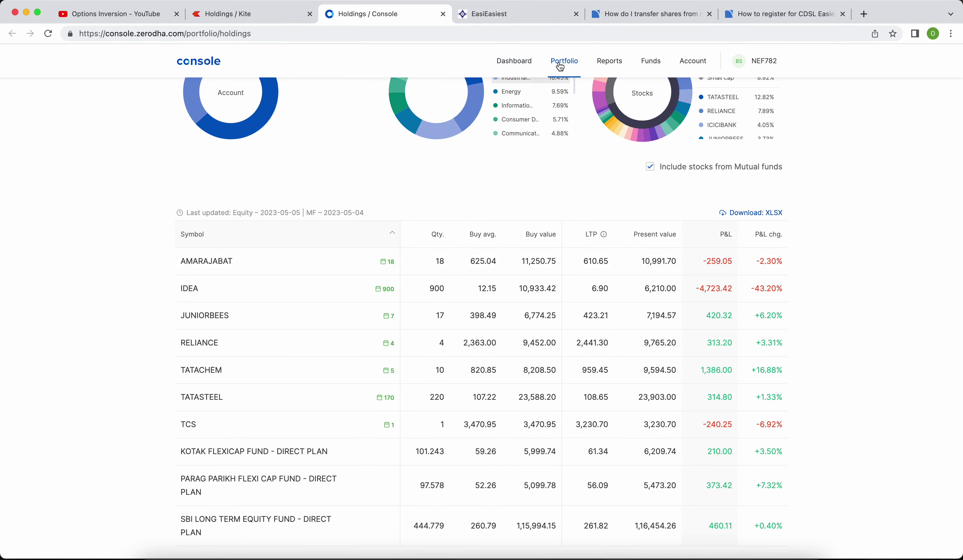
pyautogui.click(531, 15)
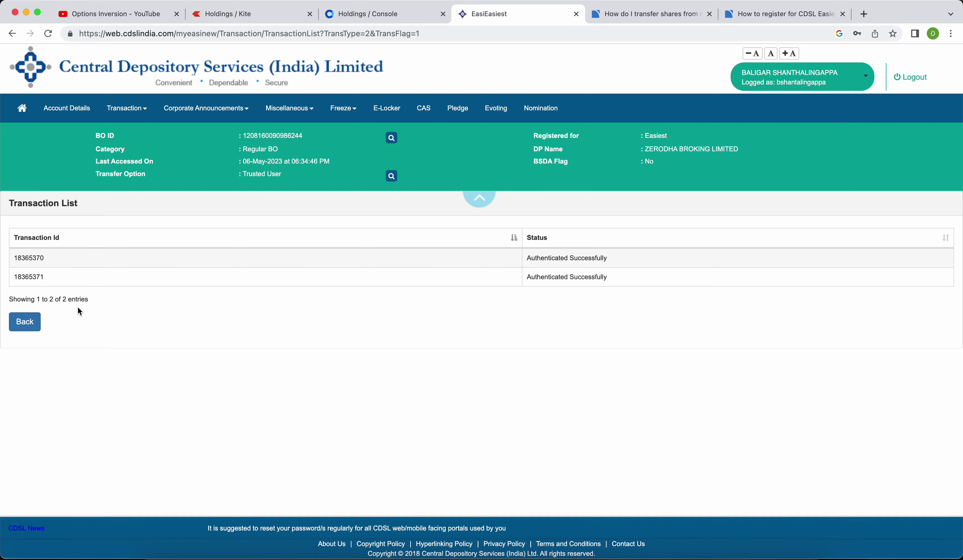
pyautogui.click(128, 108)
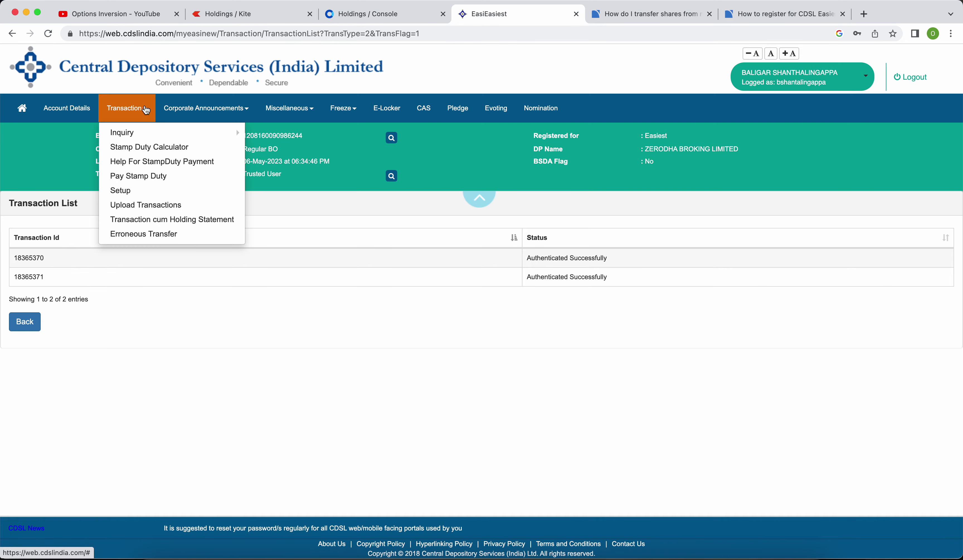
# Open Transaction > Setup, dismiss the OTP notice, and return to Console holdings.
pyautogui.click(143, 196)
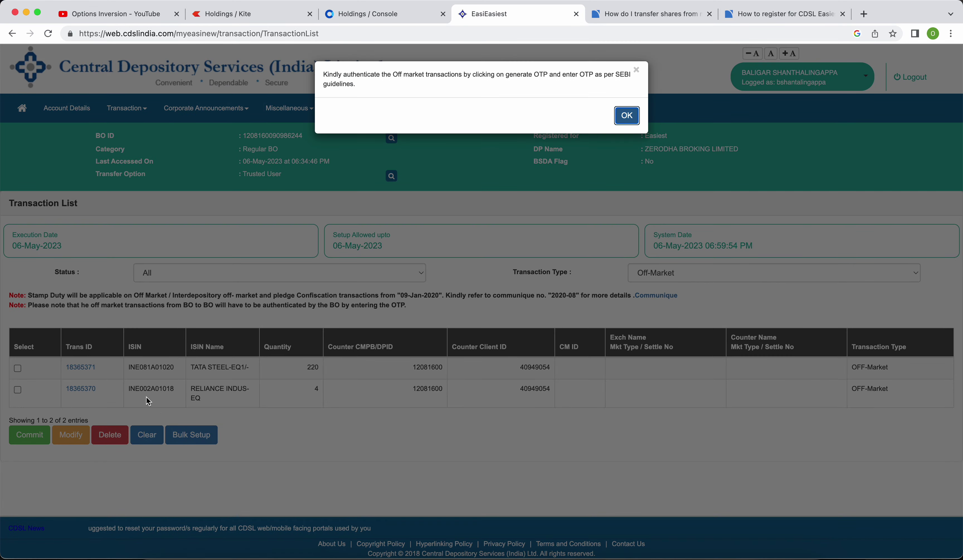
pyautogui.press('Return')
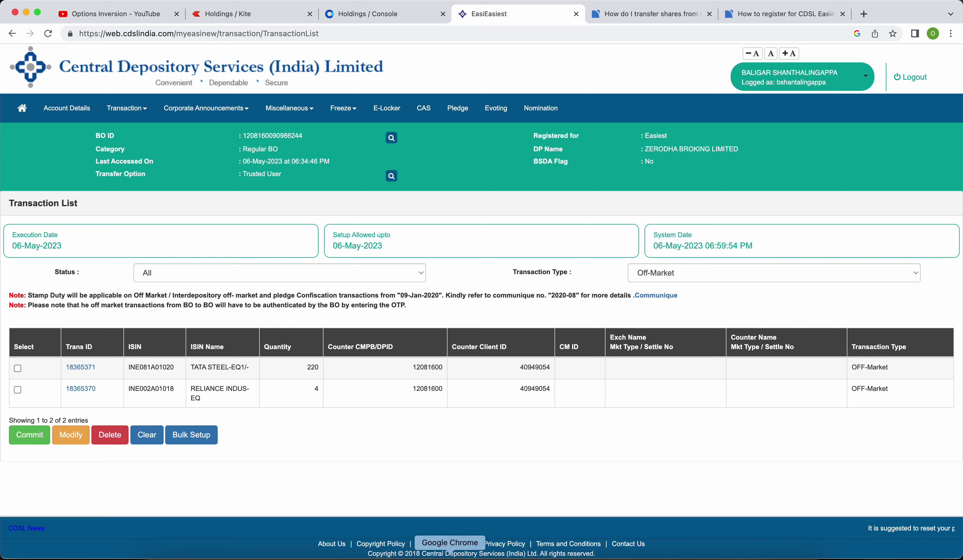
pyautogui.click(416, 554)
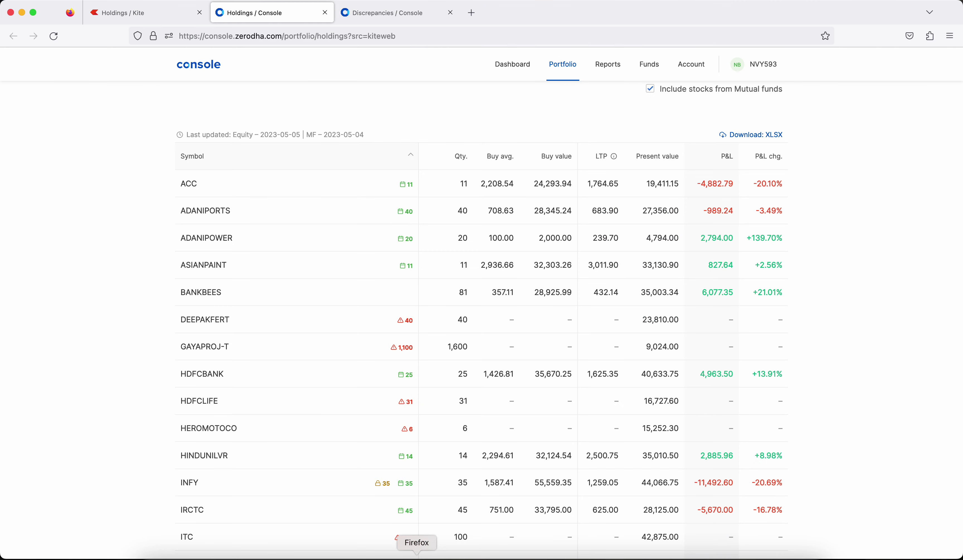
# Open DEEPAKFERT's holdings discrepancy and select LEMONTREE's discrepancy details.
pyautogui.click(161, 19)
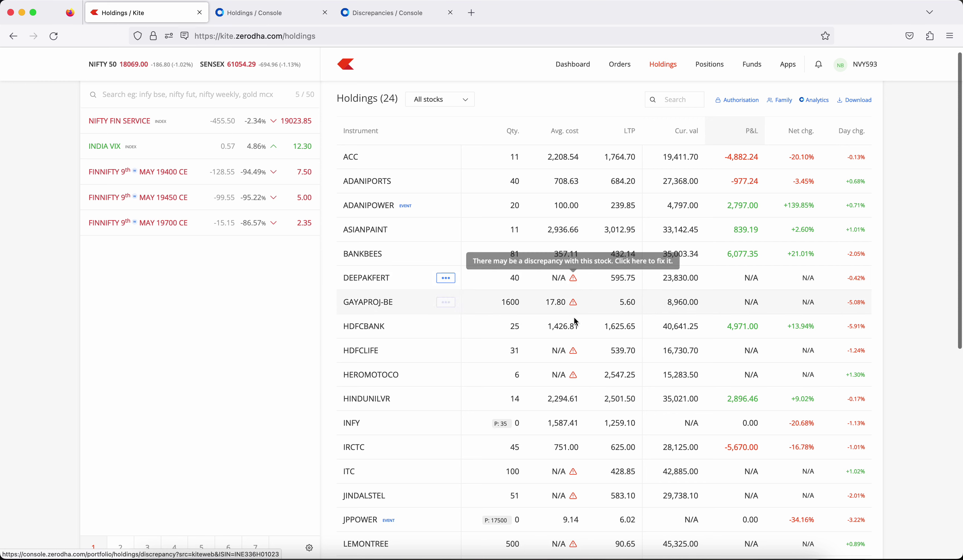
pyautogui.click(269, 12)
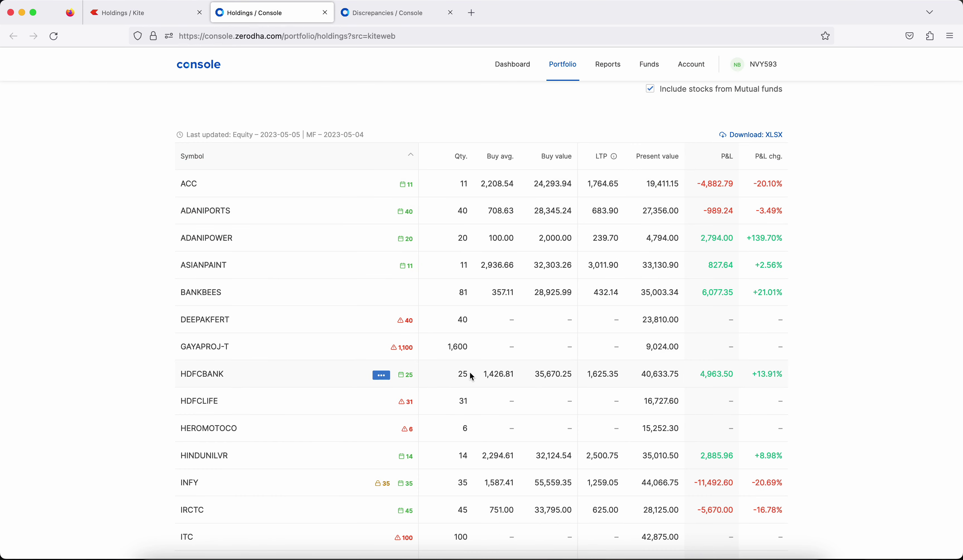
pyautogui.scroll(-2, 470, 375)
pyautogui.click(382, 242)
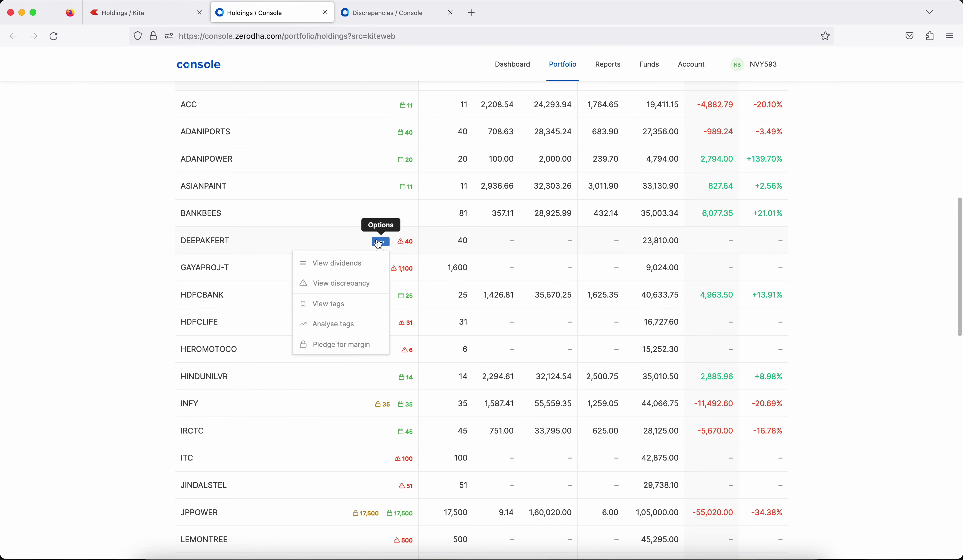
pyautogui.click(380, 241)
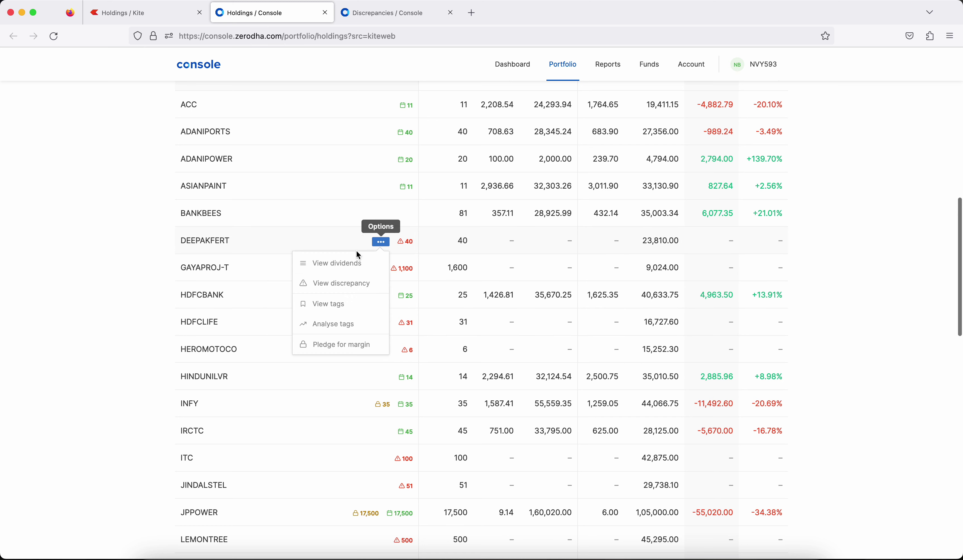
pyautogui.click(343, 285)
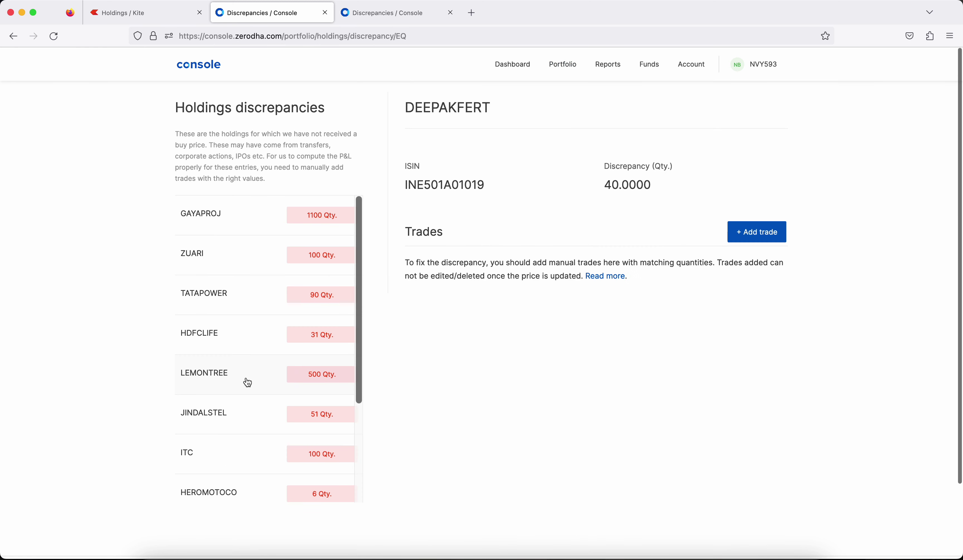
pyautogui.click(248, 381)
pyautogui.click(227, 339)
pyautogui.click(228, 381)
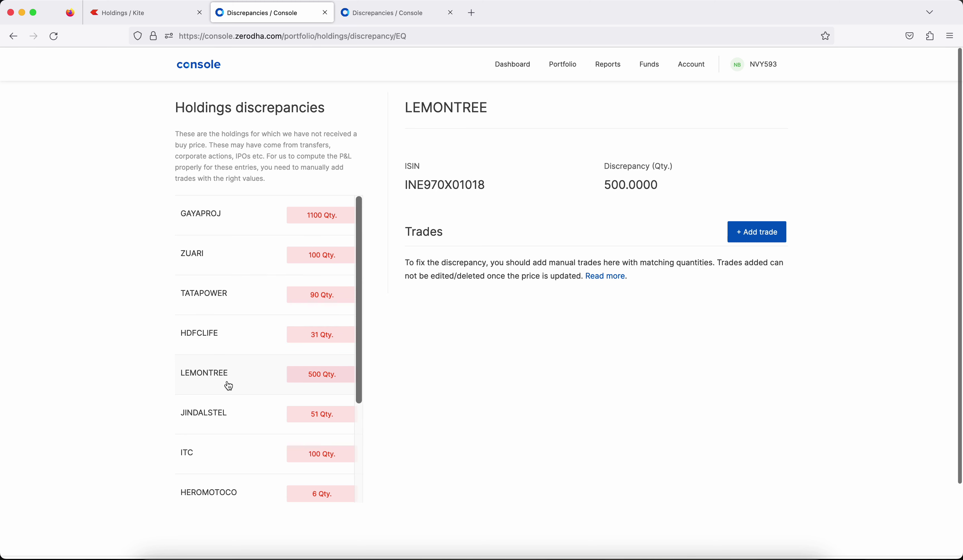
# Start a LEMONTREE manual trade with type Others, checking the spreadsheet for values.
pyautogui.click(763, 234)
pyautogui.click(518, 308)
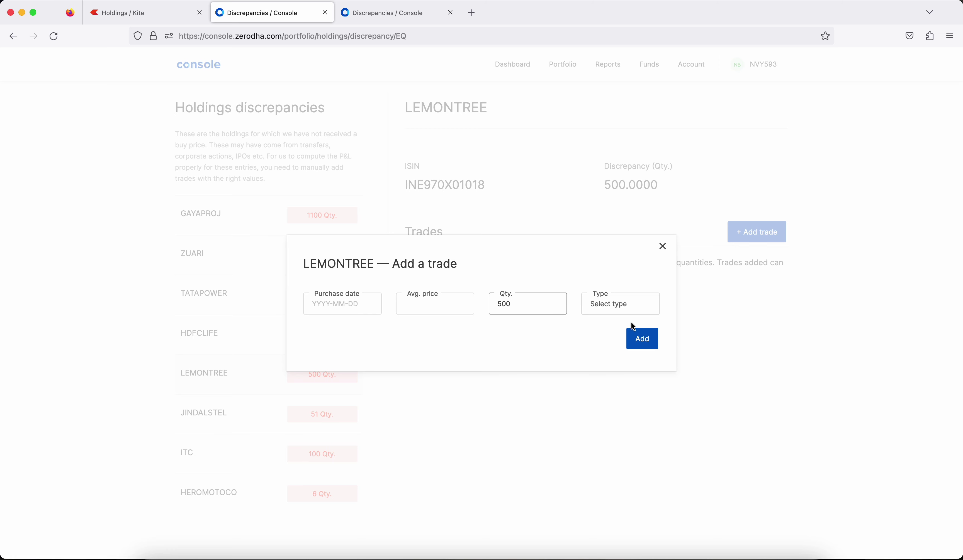
pyautogui.click(610, 312)
pyautogui.click(606, 320)
pyautogui.click(419, 305)
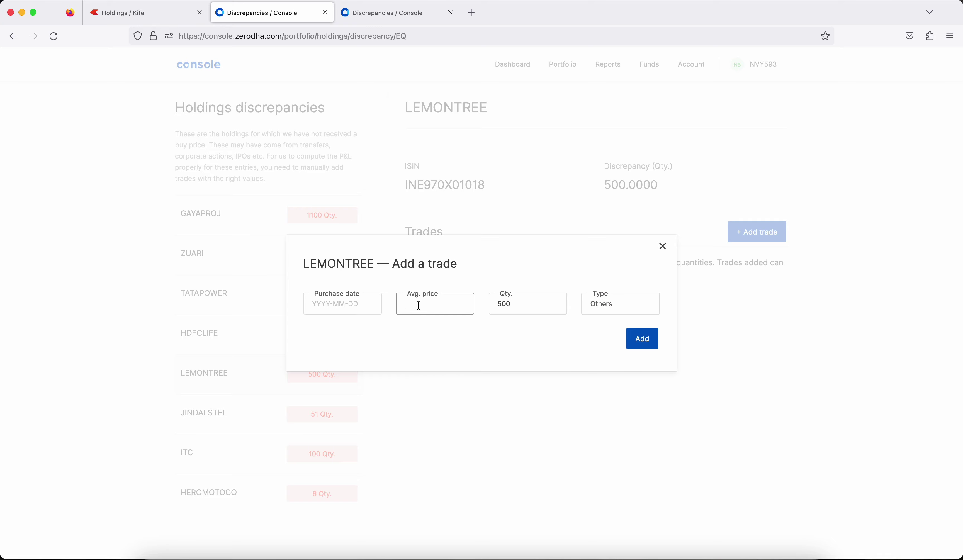
pyautogui.click(393, 552)
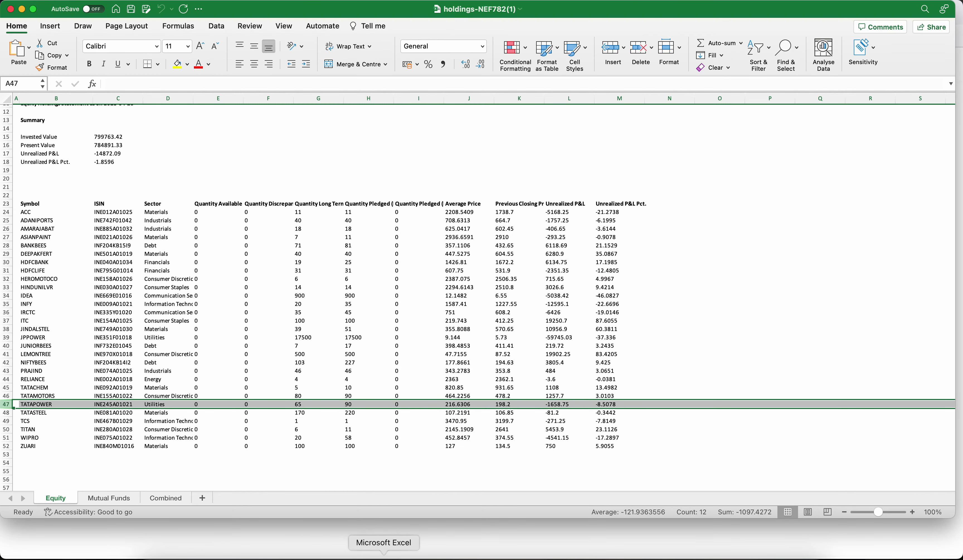
pyautogui.click(450, 554)
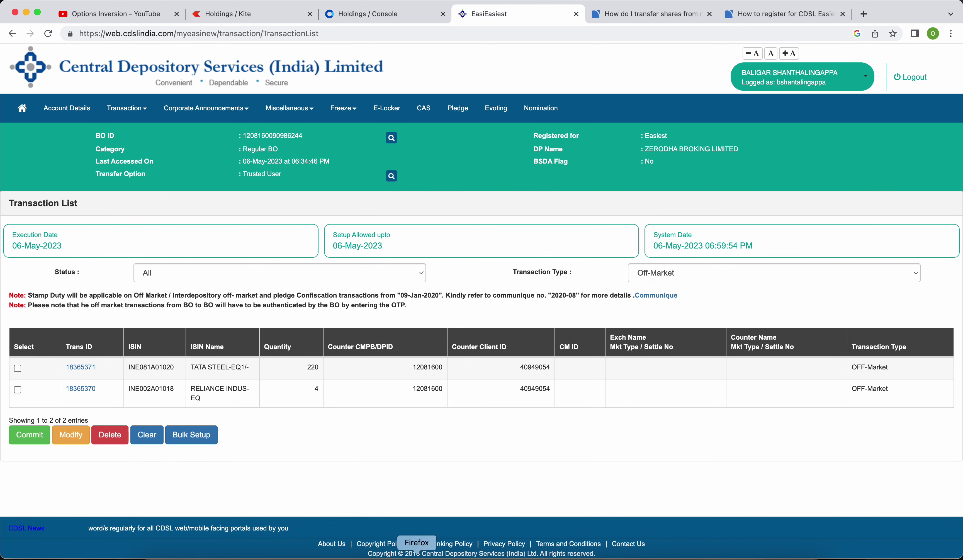
pyautogui.click(417, 554)
# Set the purchase date to 2022-03-14, then discard the trade and close both discrepancy pages.
pyautogui.click(338, 308)
pyautogui.click(318, 154)
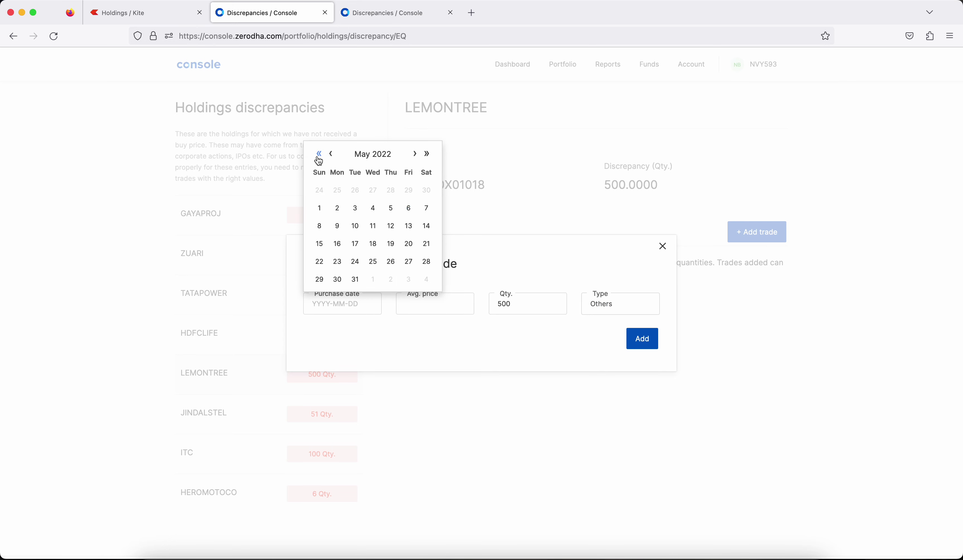
pyautogui.click(332, 154)
pyautogui.click(332, 154)
pyautogui.click(337, 225)
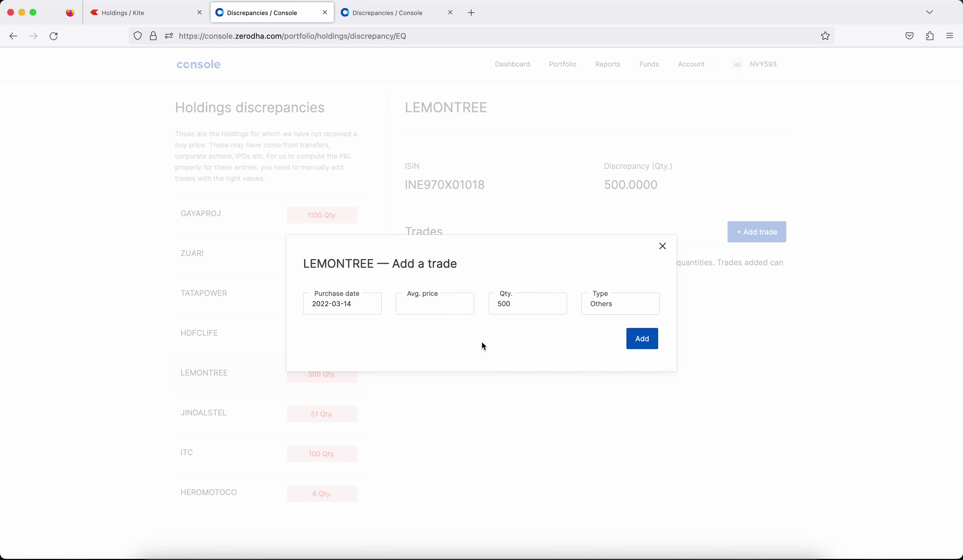
pyautogui.click(739, 388)
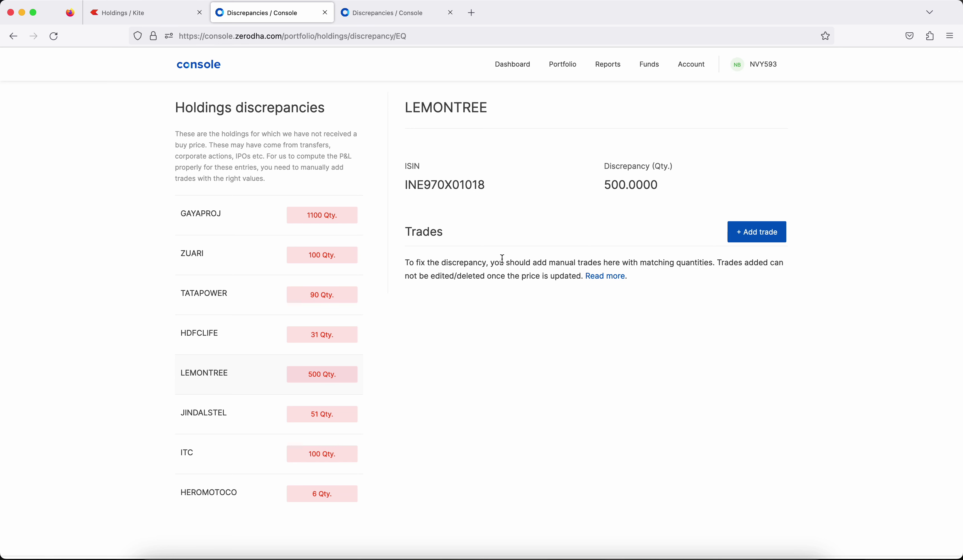
pyautogui.click(325, 12)
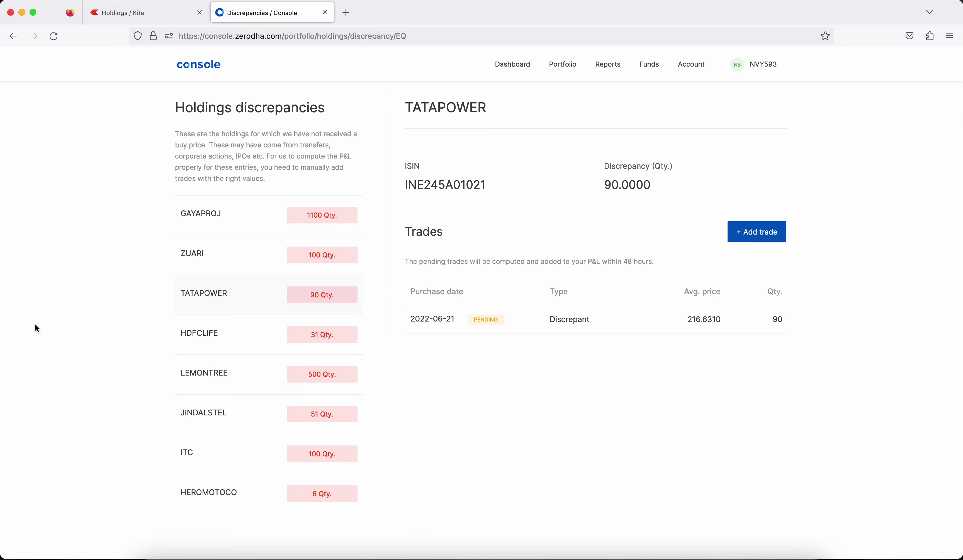
pyautogui.click(325, 13)
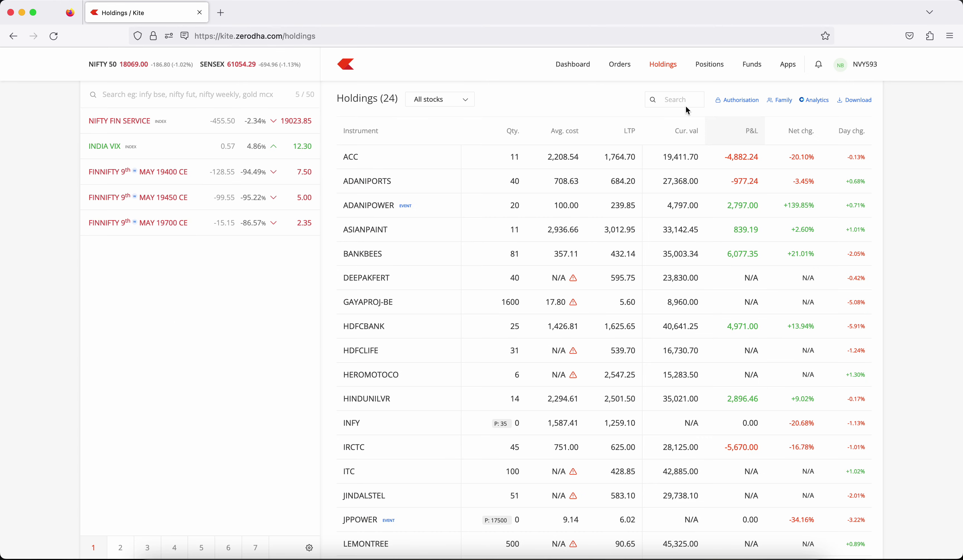
# Pledge 81 BANKBEES units for margin, accepting the terms.
pyautogui.click(815, 101)
pyautogui.scroll(-10, 424, 318)
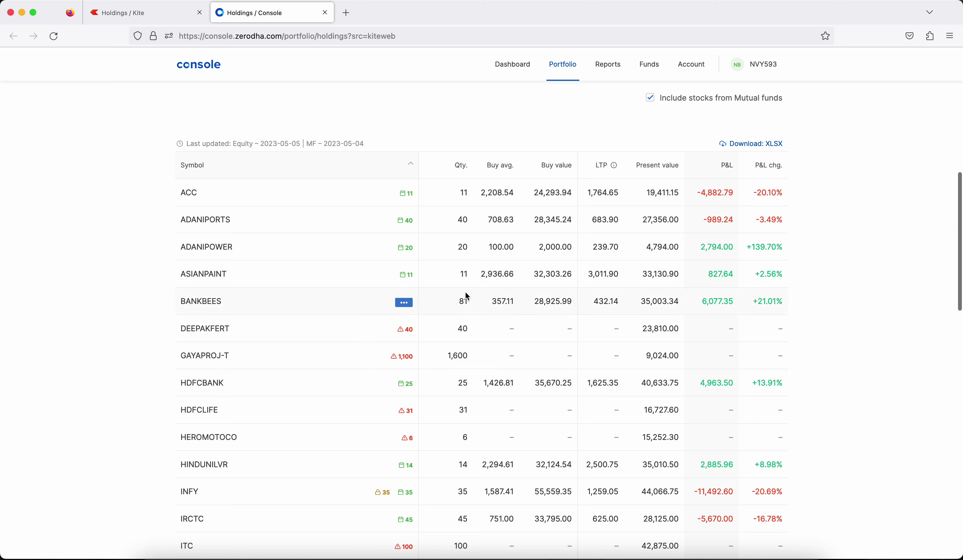
pyautogui.click(404, 302)
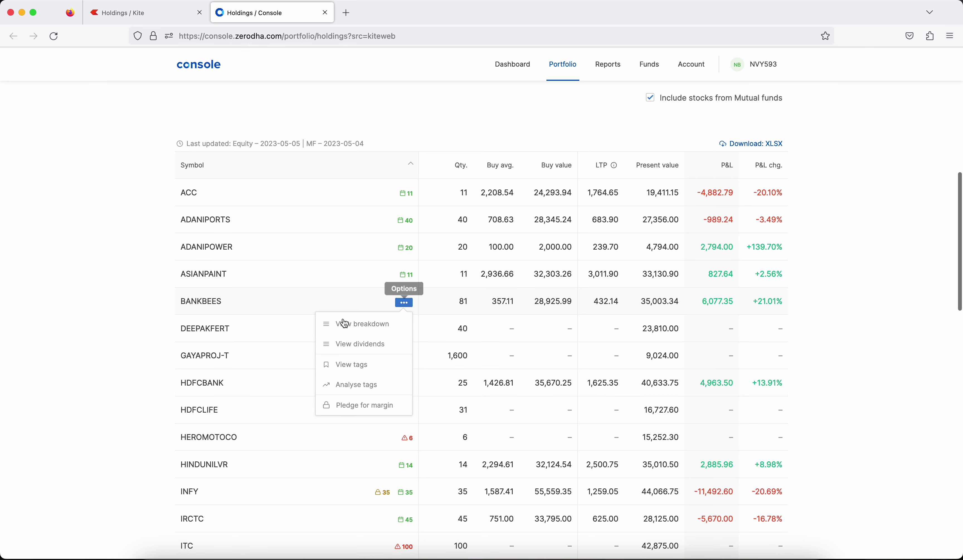
pyautogui.click(364, 405)
pyautogui.click(346, 368)
pyautogui.write('81')
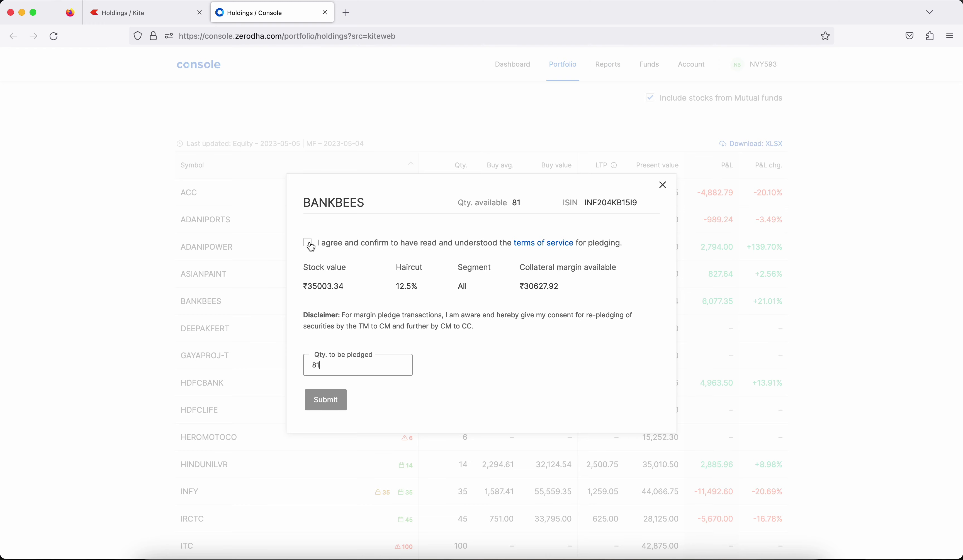
pyautogui.click(310, 244)
pyautogui.click(334, 401)
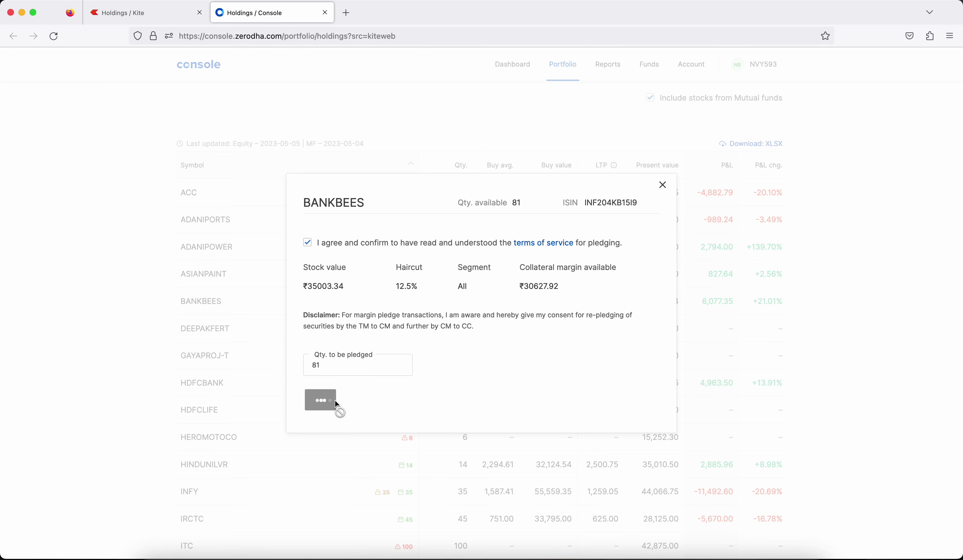
pyautogui.click(946, 104)
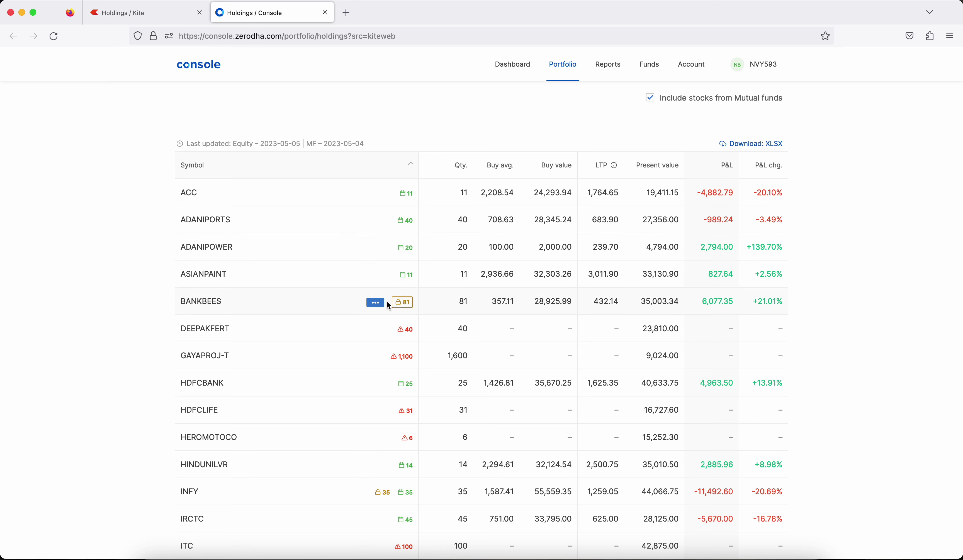
# Review BANKBEES's present value, then return to the Steps slide in PowerPoint.
pyautogui.scroll(10, 703, 304)
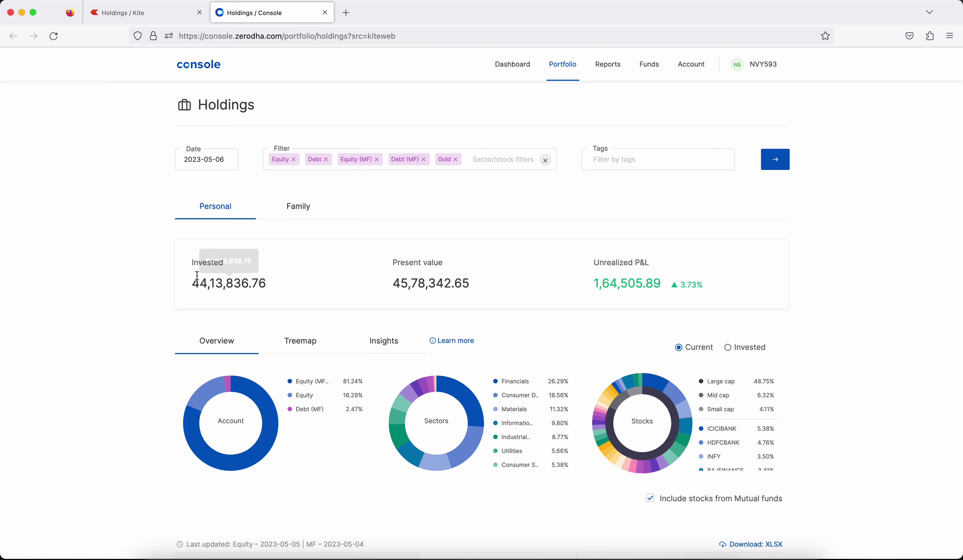
pyautogui.moveTo(438, 278)
pyautogui.moveTo(394, 284); pyautogui.dragTo(438, 284)
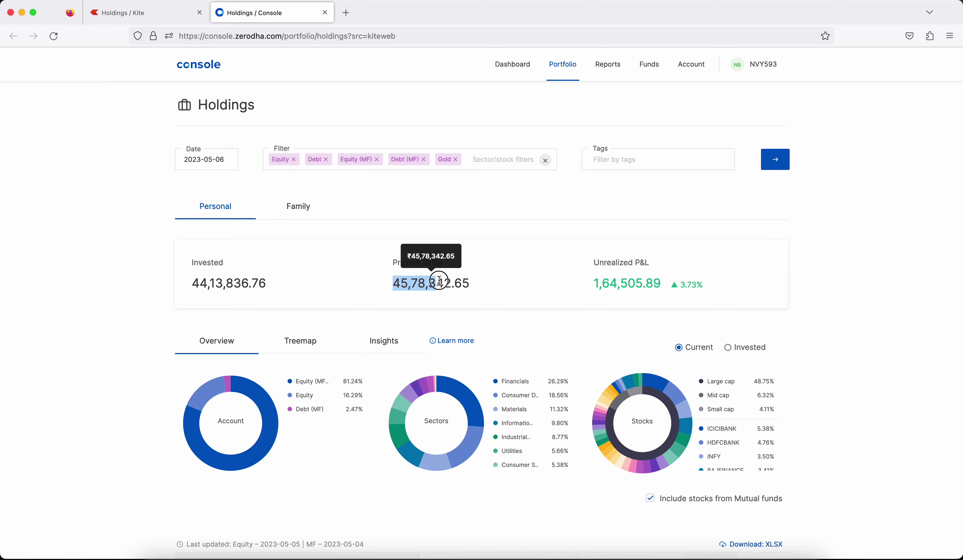
pyautogui.click(712, 301)
pyautogui.scroll(-10, 791, 477)
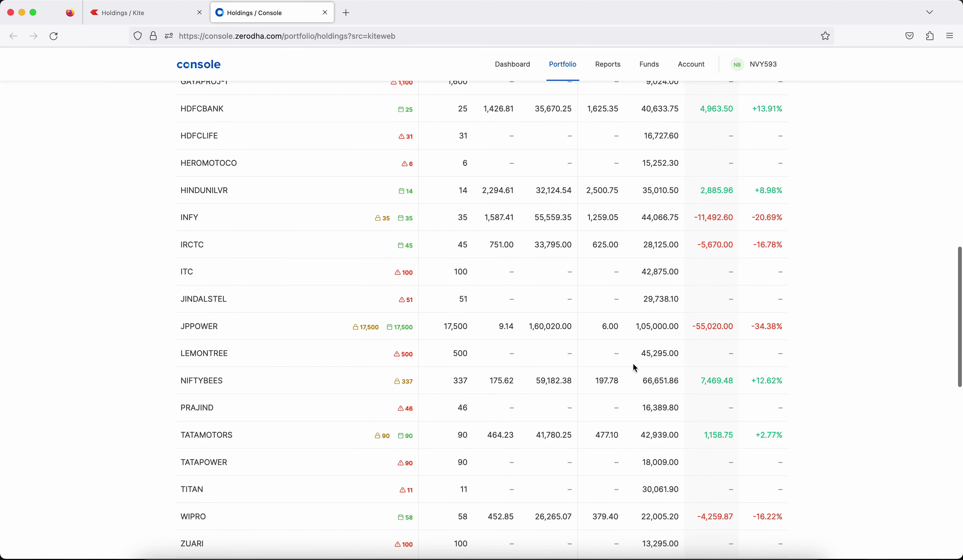
pyautogui.scroll(10, 546, 259)
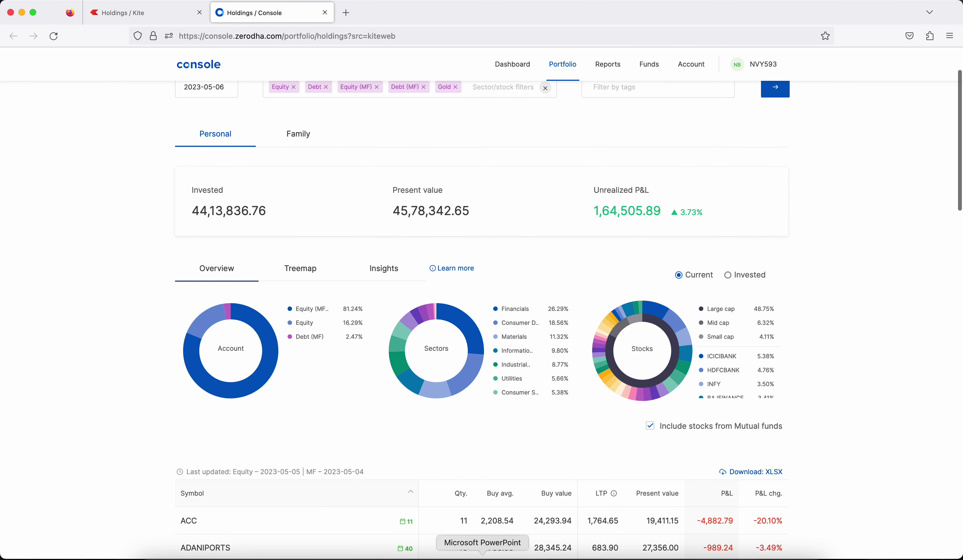
pyautogui.click(486, 554)
pyautogui.click(562, 330)
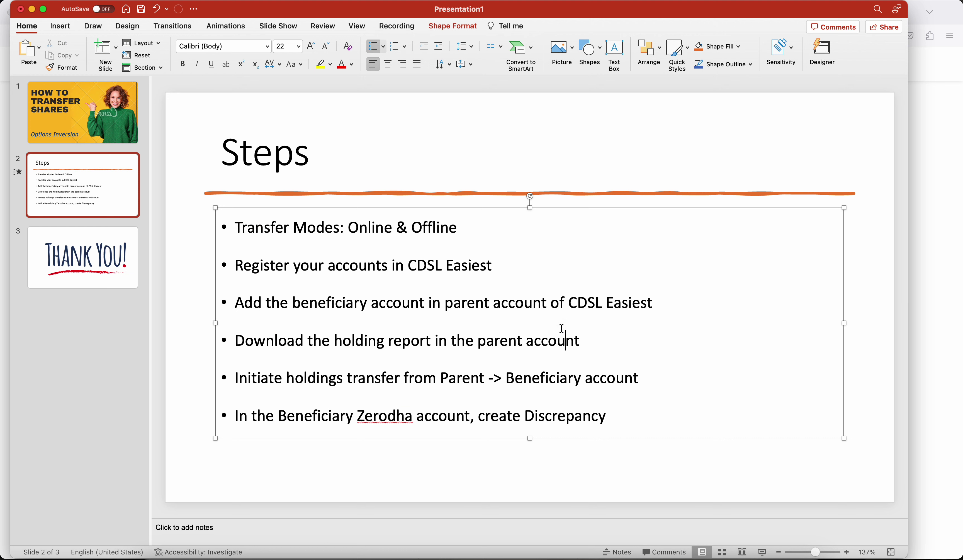
# Highlight all six Steps bullets, then switch back to the CDSL transaction list.
pyautogui.moveTo(235, 226); pyautogui.dragTo(618, 413)
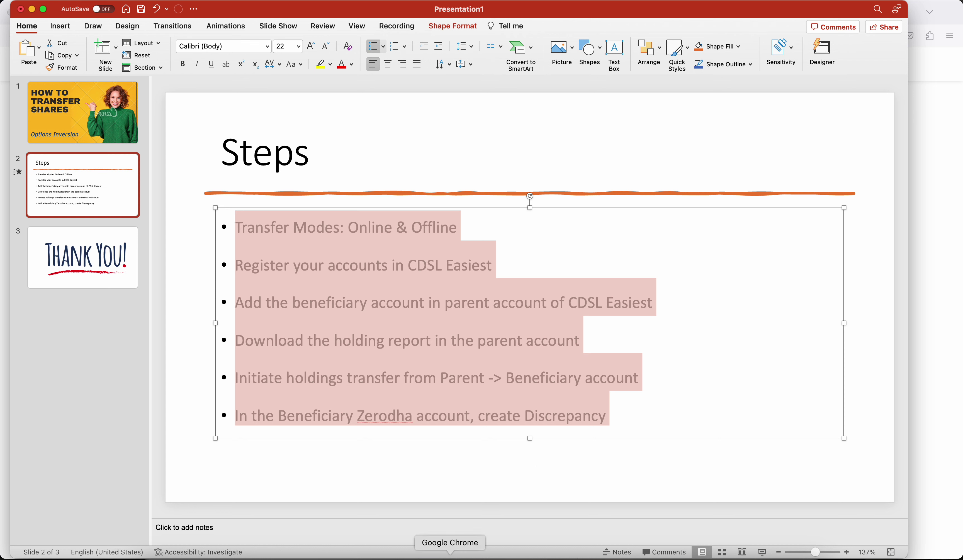
pyautogui.click(450, 556)
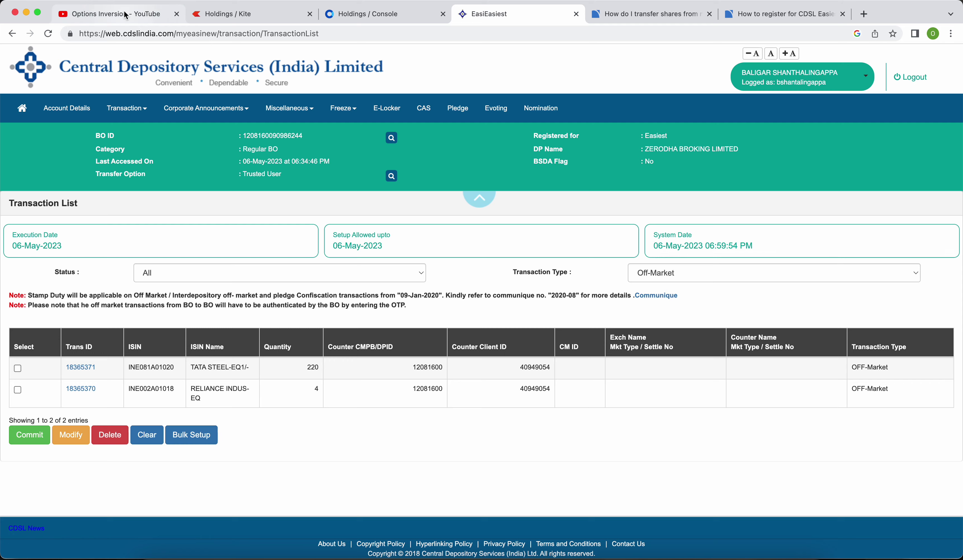
# Switch to the Options Inversion YouTube channel tab.
pyautogui.click(125, 14)
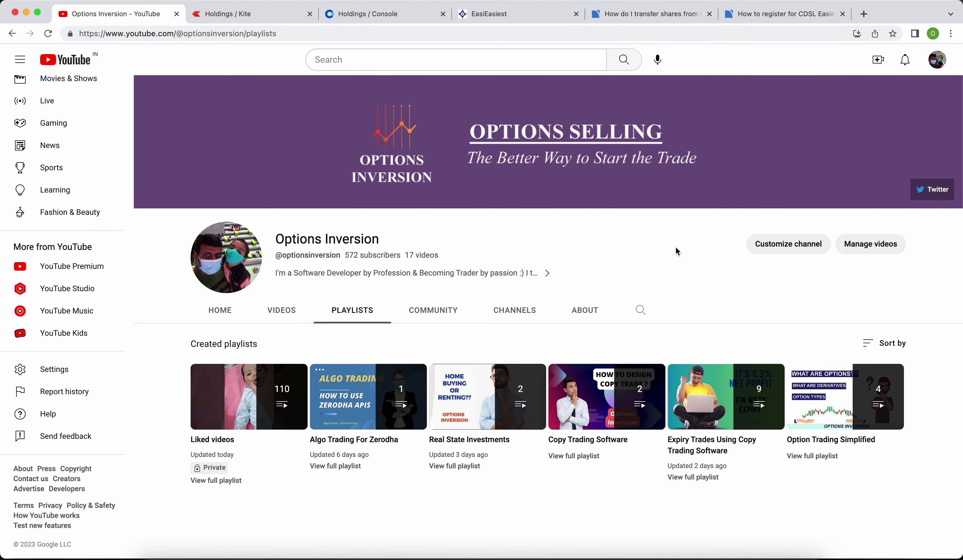